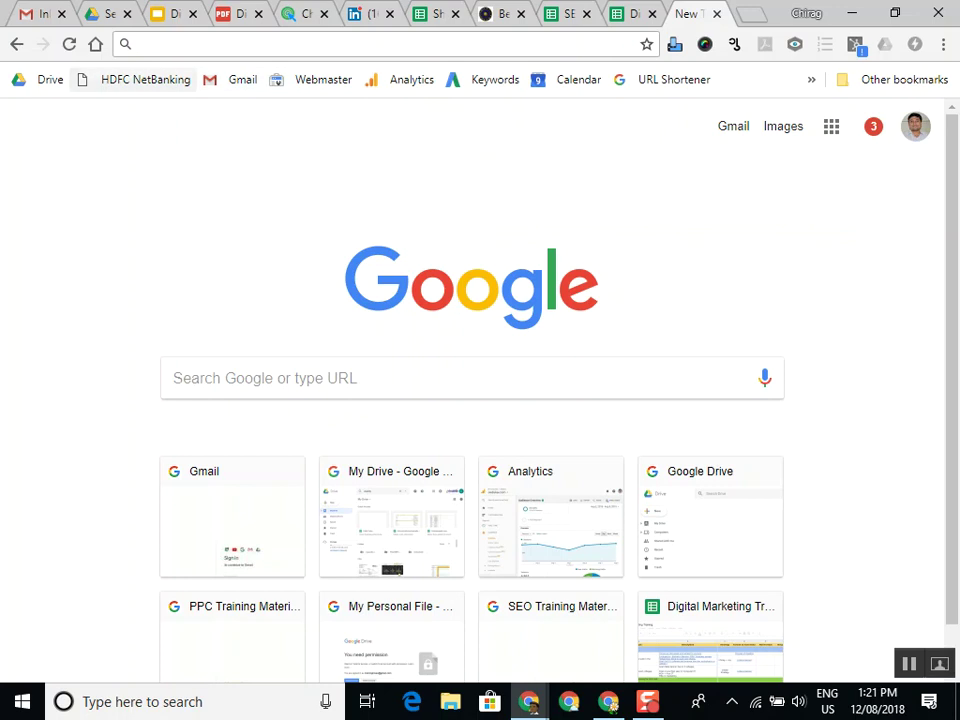
# Open the bookmarked AdWords keyword tool, choose the Google account and select the Training in SEO AdWords account
pyautogui.click(495, 79)
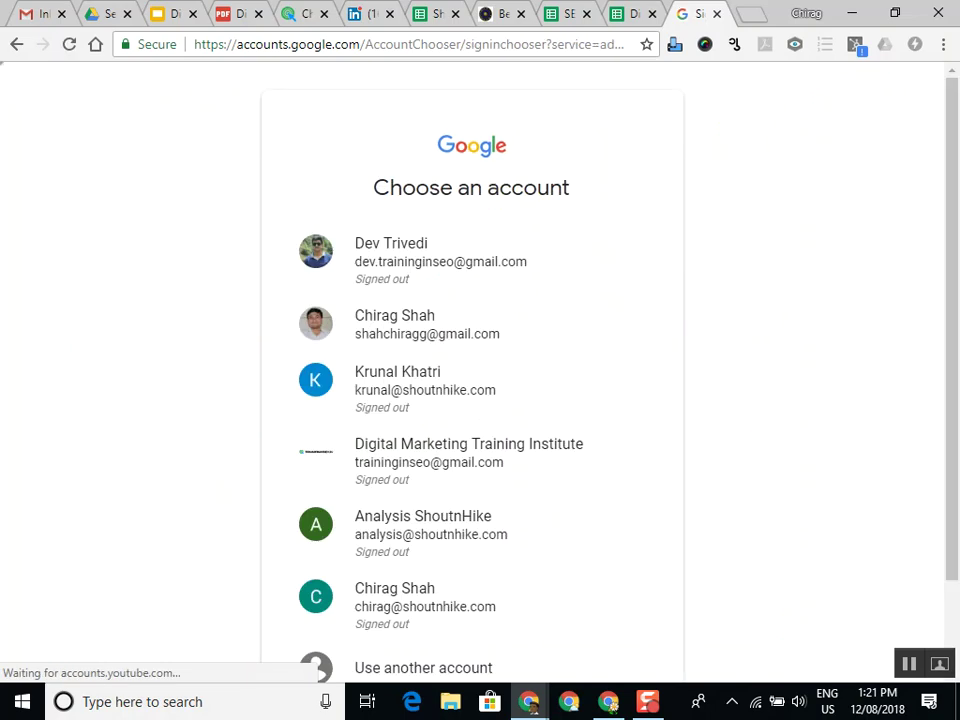
pyautogui.click(400, 320)
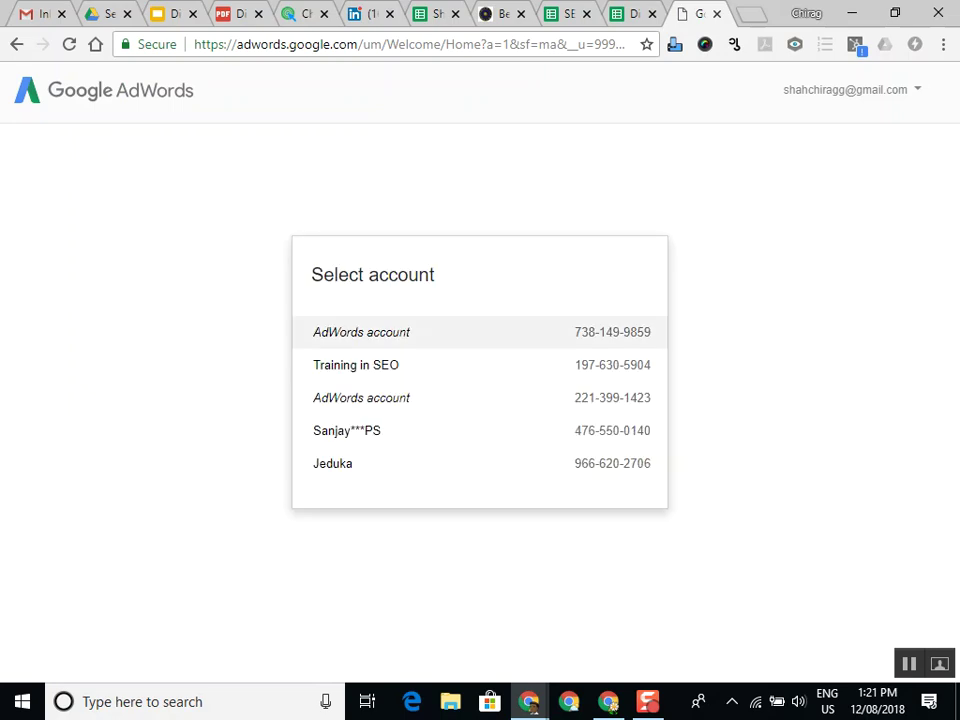
pyautogui.click(480, 362)
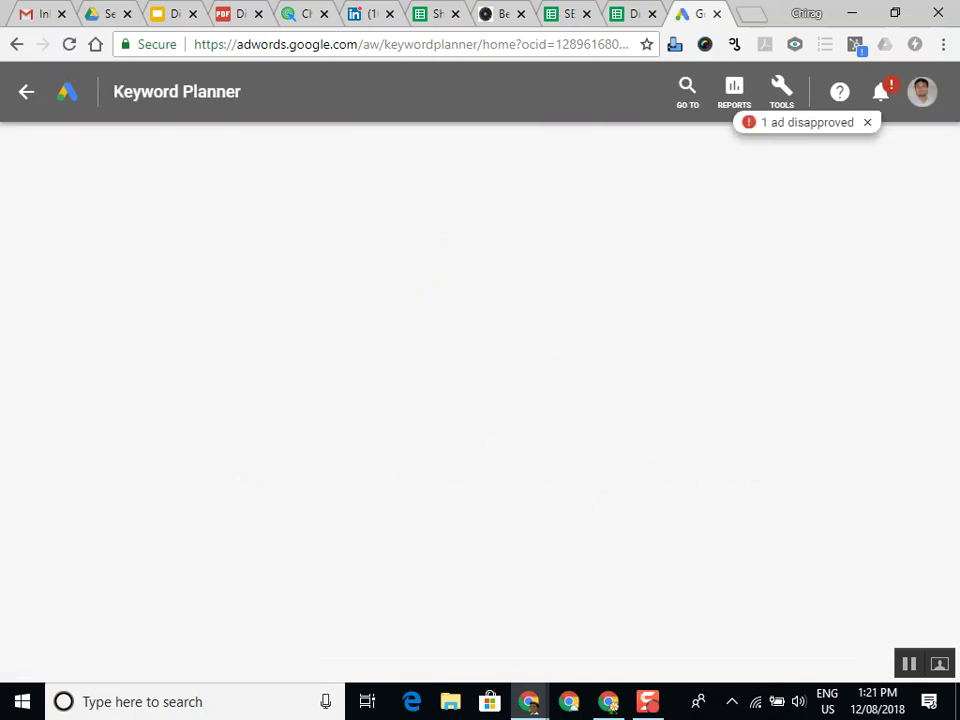
# Open Keyword Planner from the AdWords planning tools
pyautogui.click(781, 92)
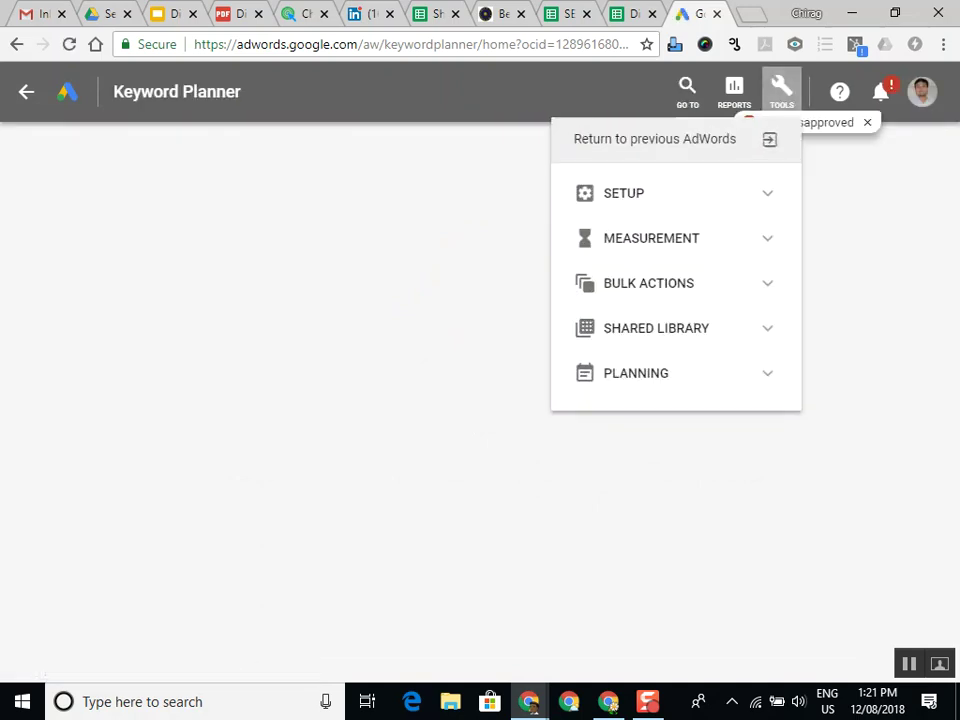
pyautogui.click(640, 193)
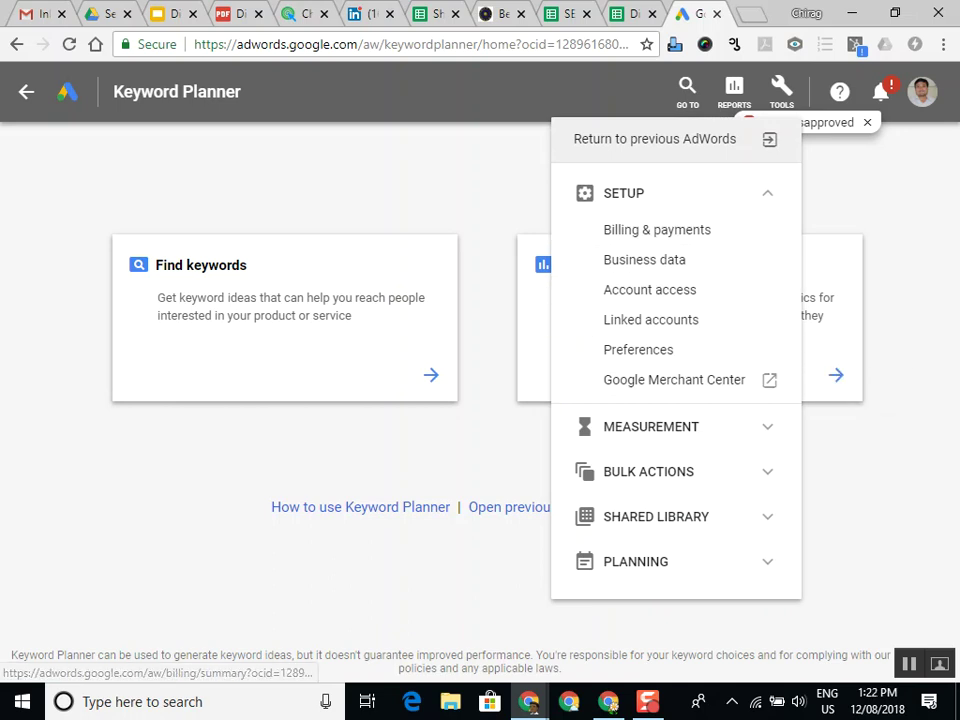
pyautogui.click(640, 193)
pyautogui.click(640, 373)
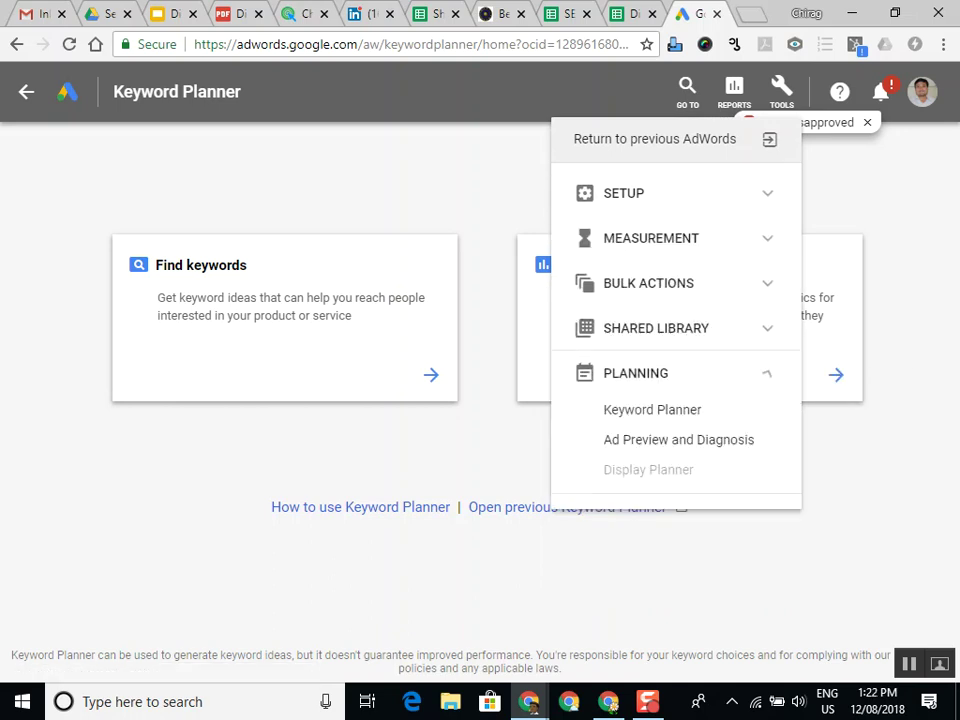
pyautogui.click(651, 407)
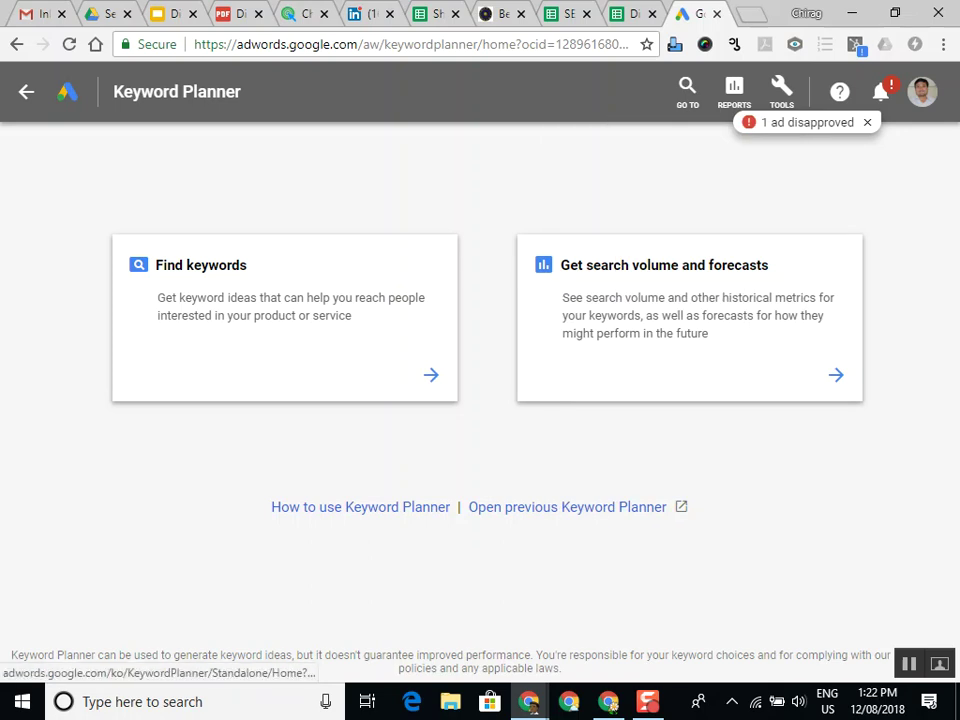
# Open the previous Keyword Planner and expand the search for new keywords using a phrase, website or category
pyautogui.click(567, 507)
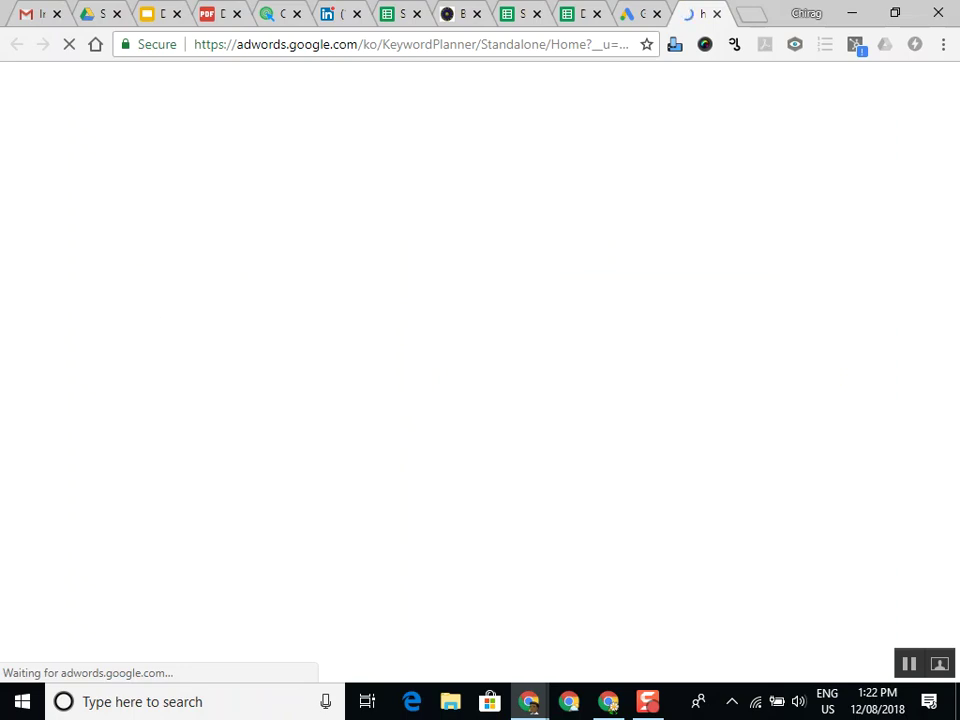
pyautogui.hotkey('ctrl', 'l')
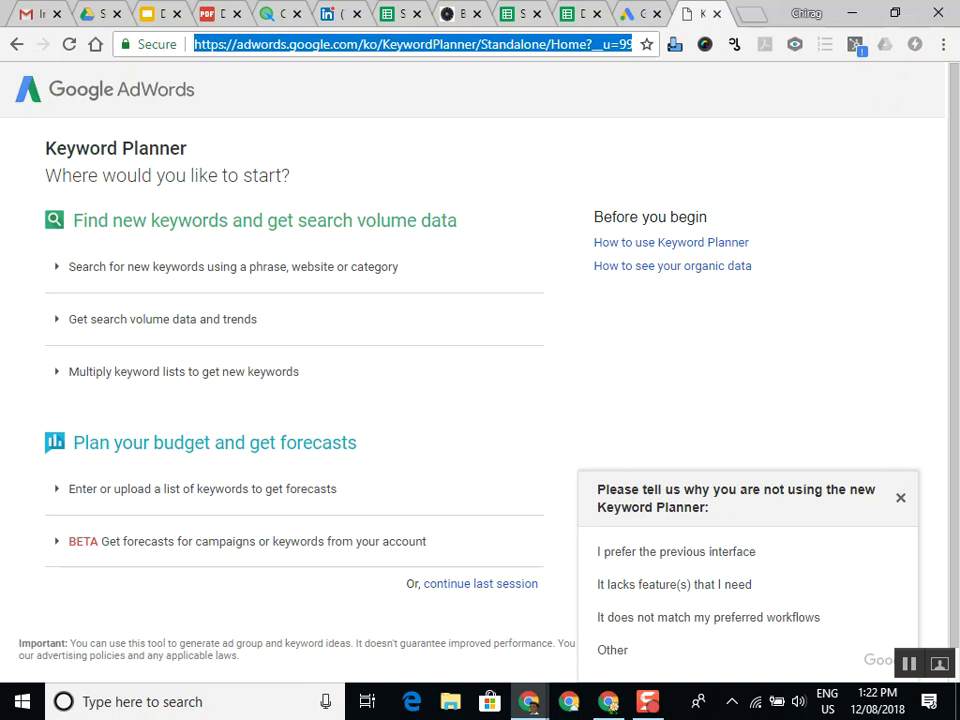
pyautogui.click(233, 266)
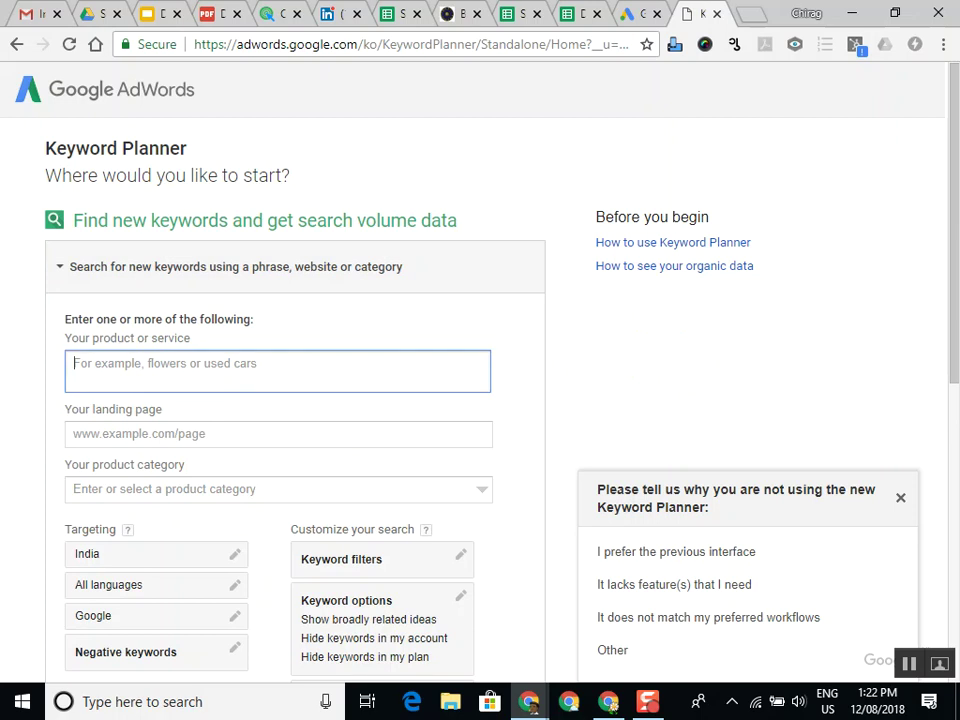
# Enter "bible verse for you" as the product or service and look over the targeting and search options
pyautogui.write('bible ')
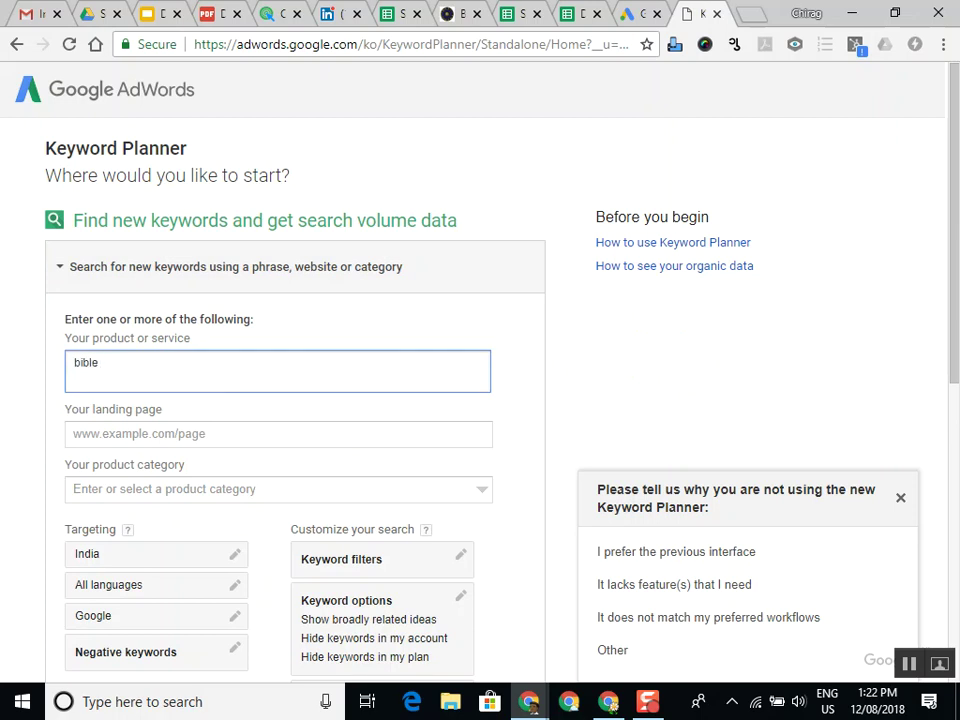
pyautogui.write('verse for you')
pyautogui.scroll(-3, 300, 400)
pyautogui.scroll(1, 300, 400)
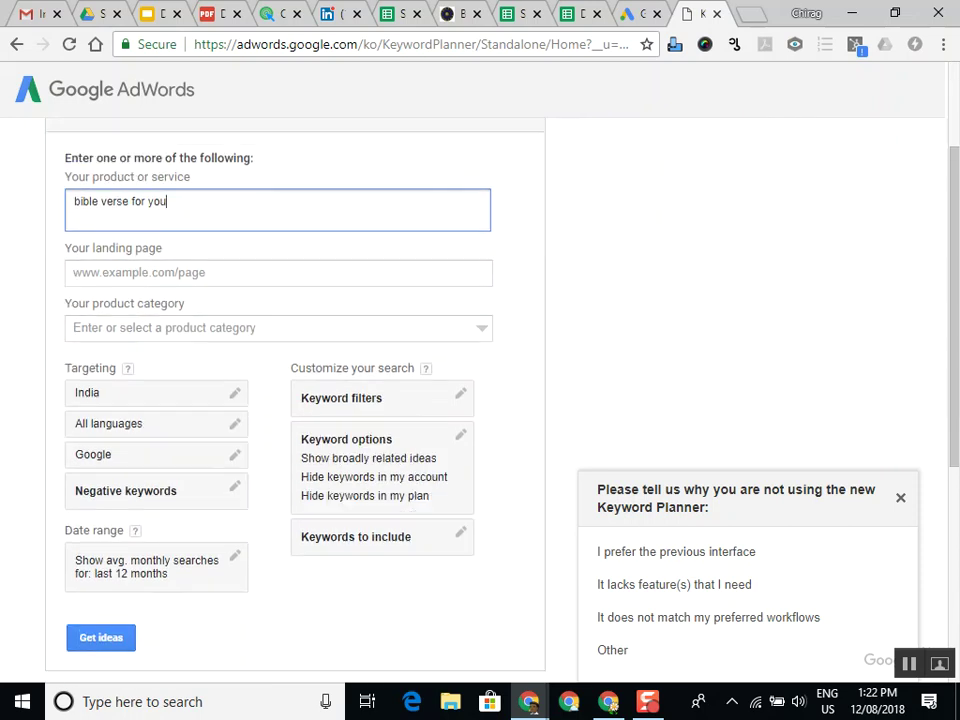
pyautogui.scroll(1, 300, 400)
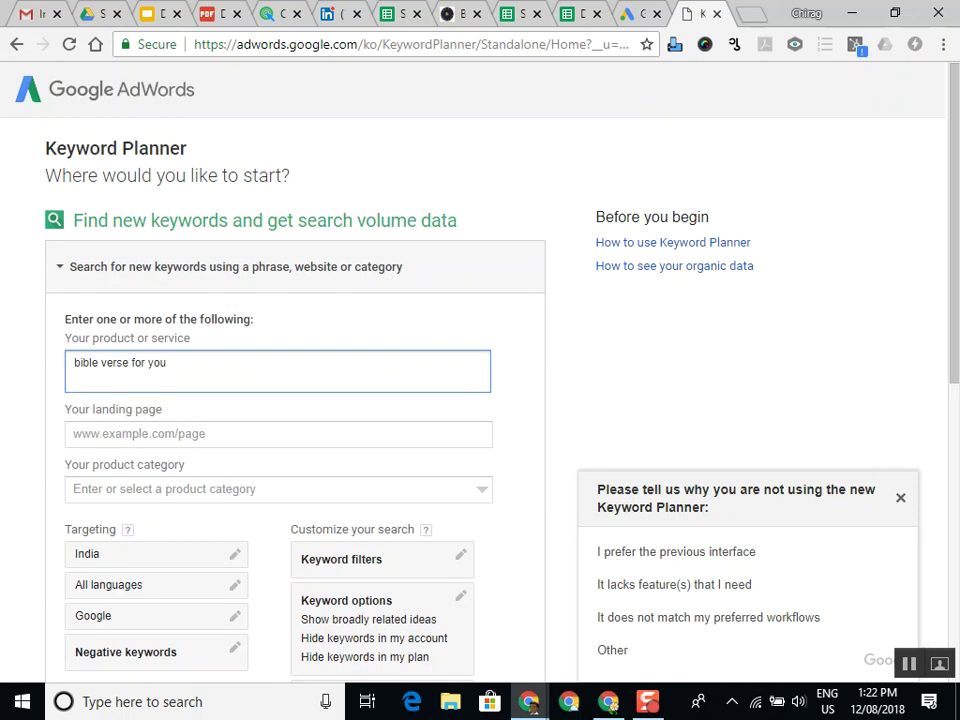
# Edit the product or service phrase so that it reads "bible verse 4 u"
pyautogui.click(146, 362)
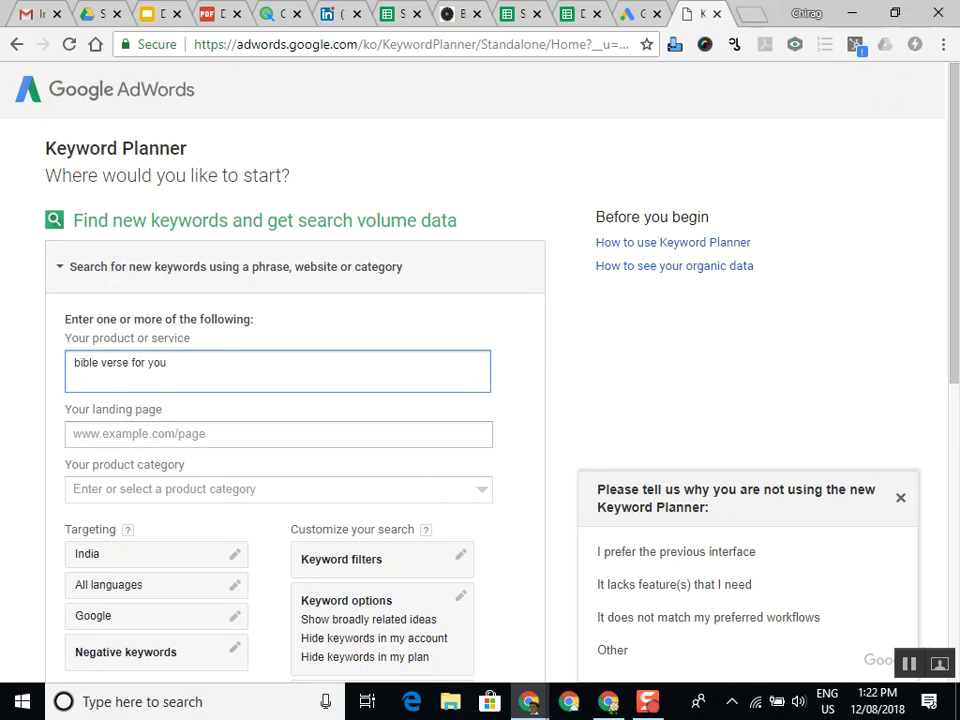
pyautogui.press('BackSpace')
pyautogui.press('BackSpace')
pyautogui.press('BackSpace')
pyautogui.write('4')
pyautogui.click(161, 362)
pyautogui.press('BackSpace')
pyautogui.press('BackSpace')
pyautogui.press('BackSpace')
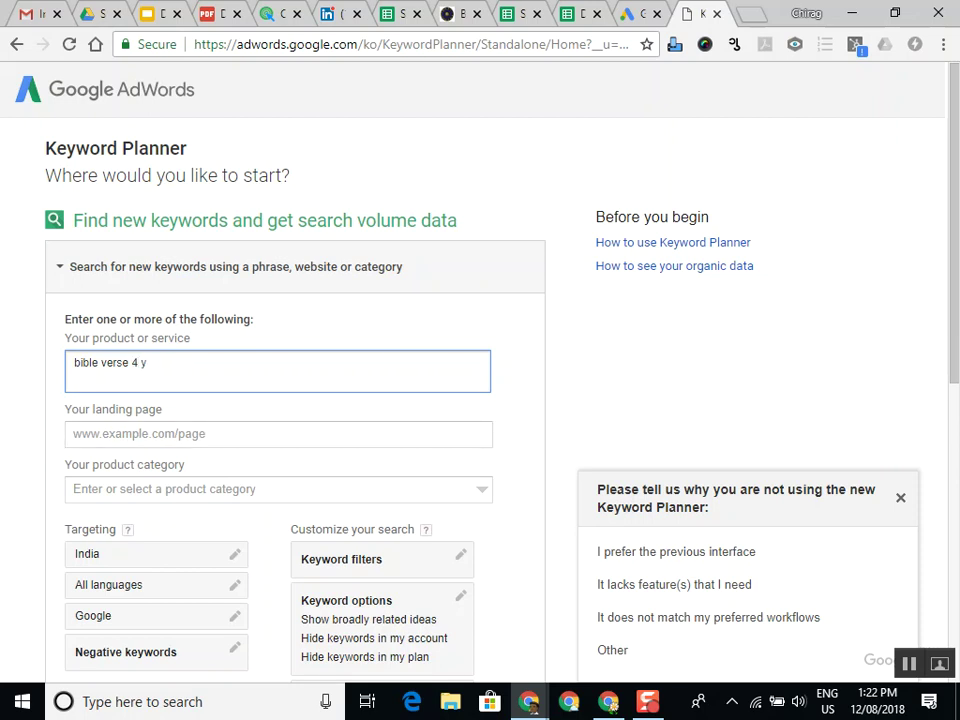
pyautogui.write('u')
# Remove all targeted locations so the search covers all locations, save the targeting and get keyword ideas
pyautogui.scroll(-2, 480, 400)
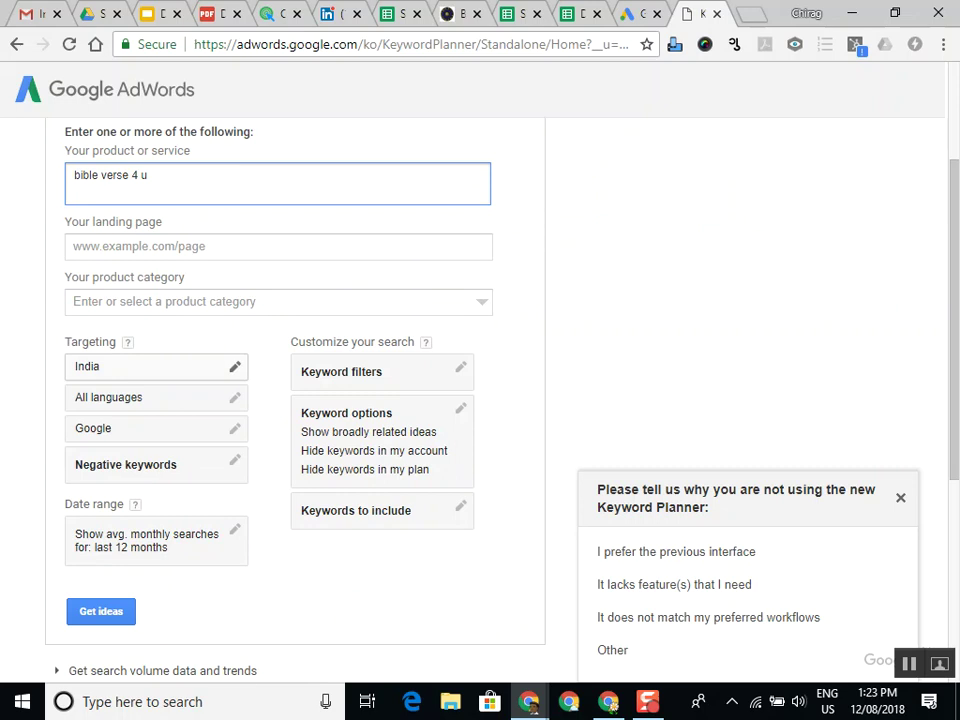
pyautogui.click(150, 366)
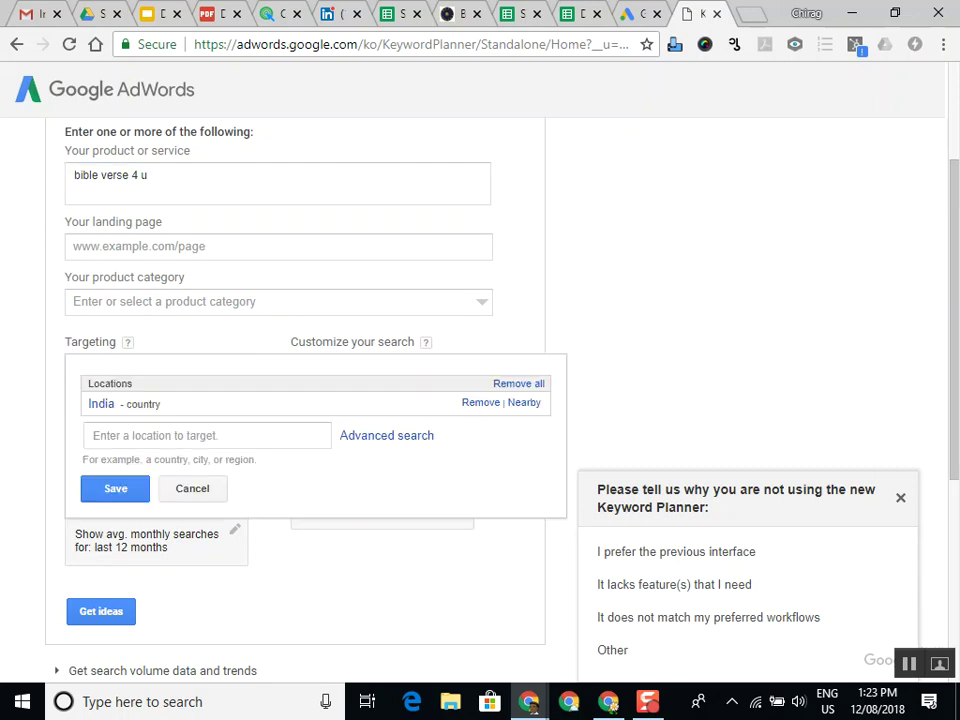
pyautogui.click(518, 383)
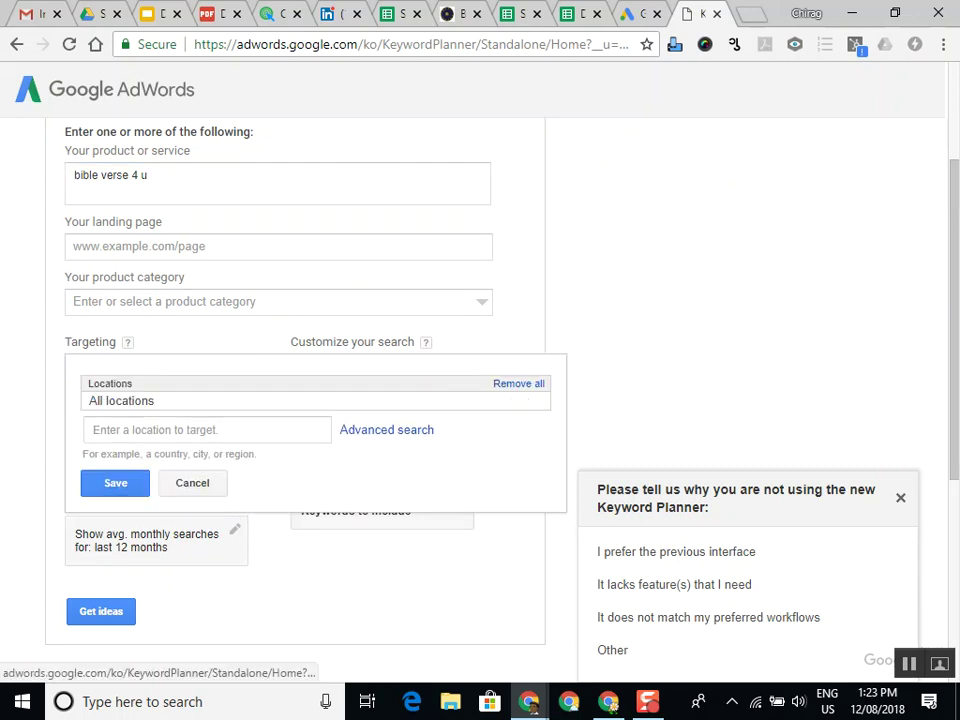
pyautogui.click(115, 488)
pyautogui.click(101, 611)
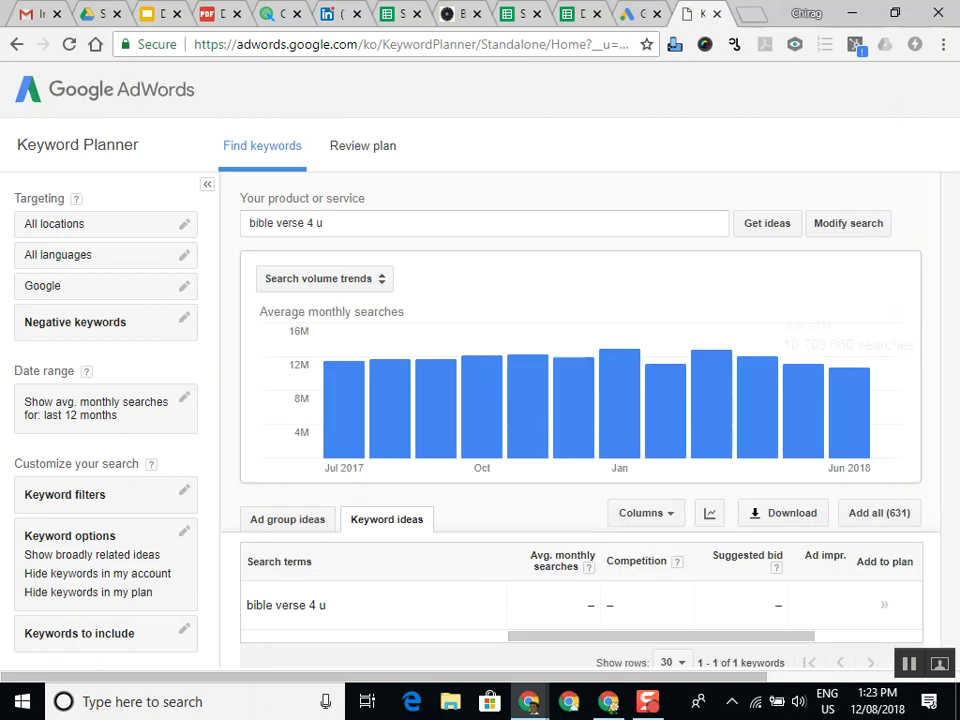
# Examine the keyword ideas, especially "bible verses", and the monthly search volume chart
pyautogui.scroll(-3, 580, 400)
pyautogui.scroll(-1, 580, 520)
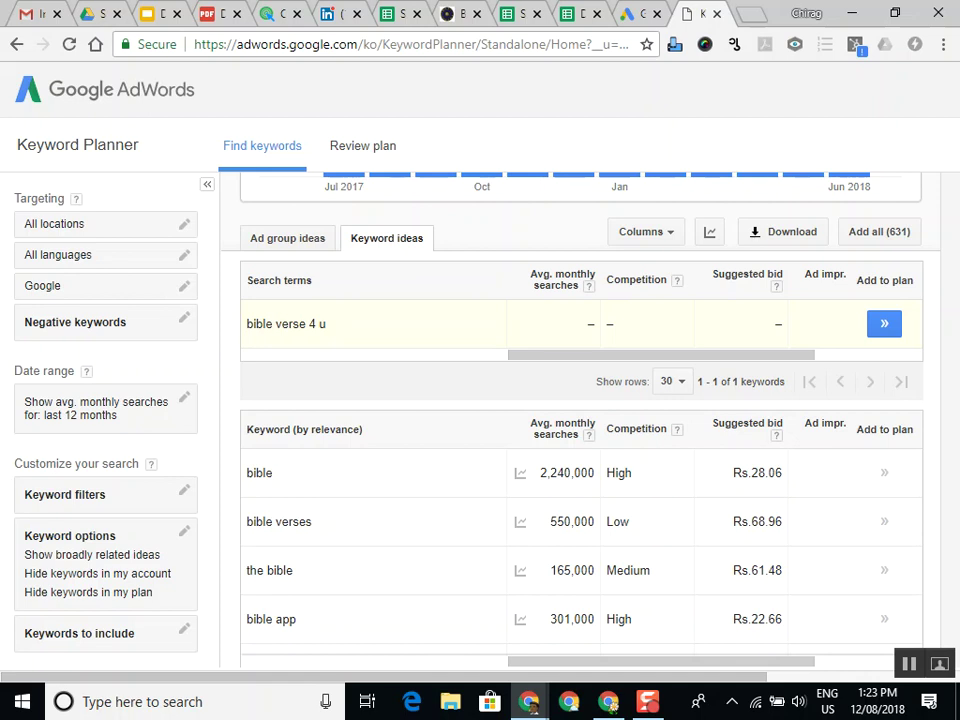
pyautogui.click(280, 521)
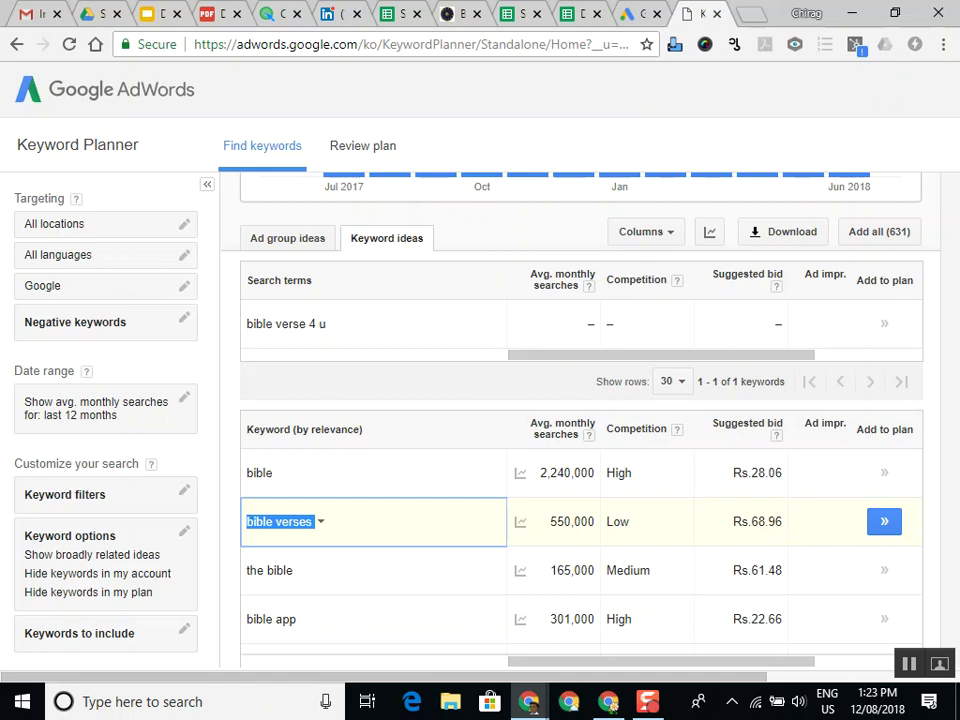
pyautogui.scroll(3, 620, 390)
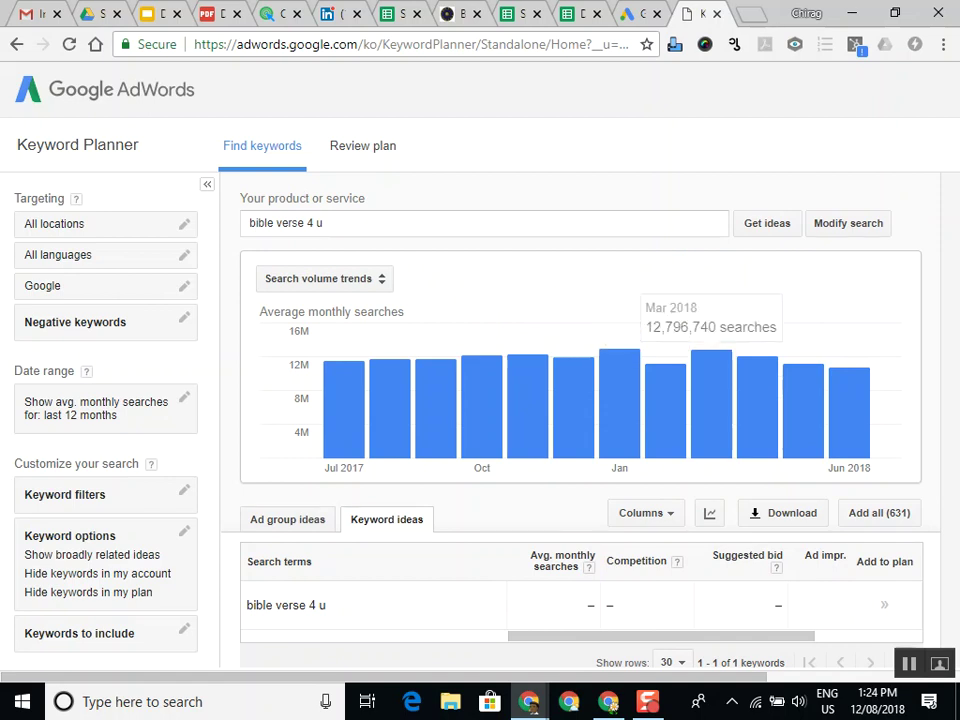
pyautogui.moveTo(711, 385)
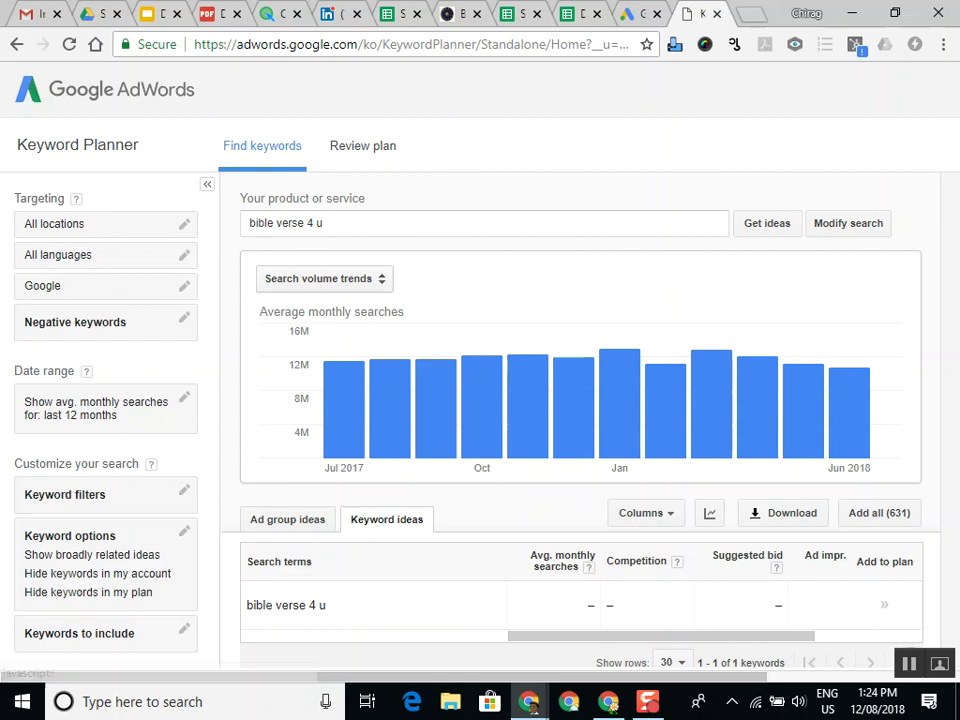
# Show the search volume breakdown by location and look at its country and targeted-location options
pyautogui.click(323, 278)
pyautogui.click(354, 390)
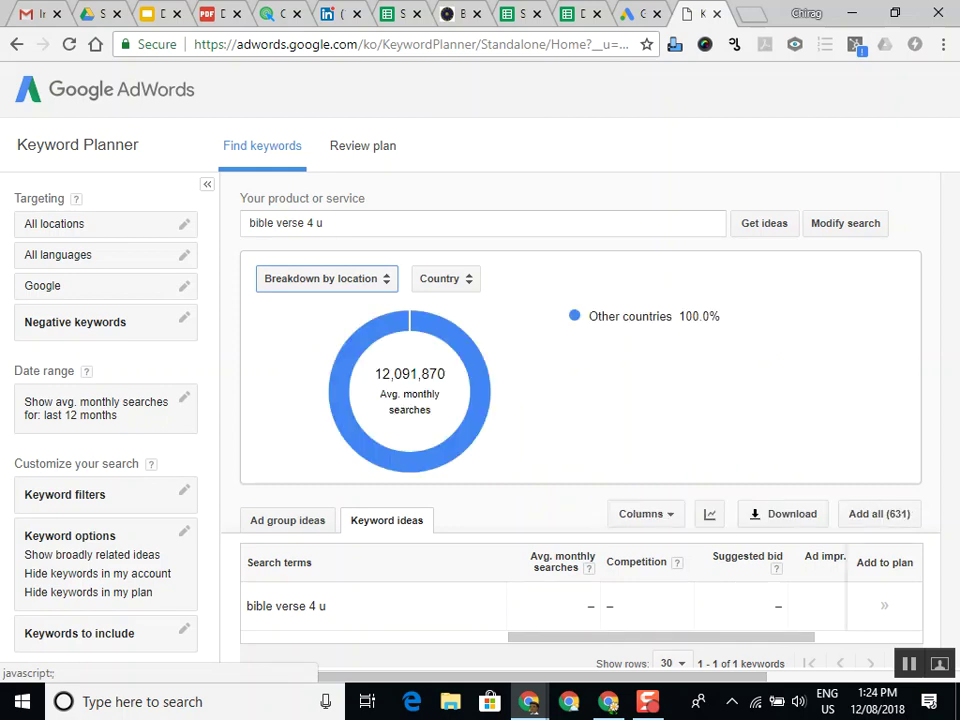
pyautogui.click(445, 278)
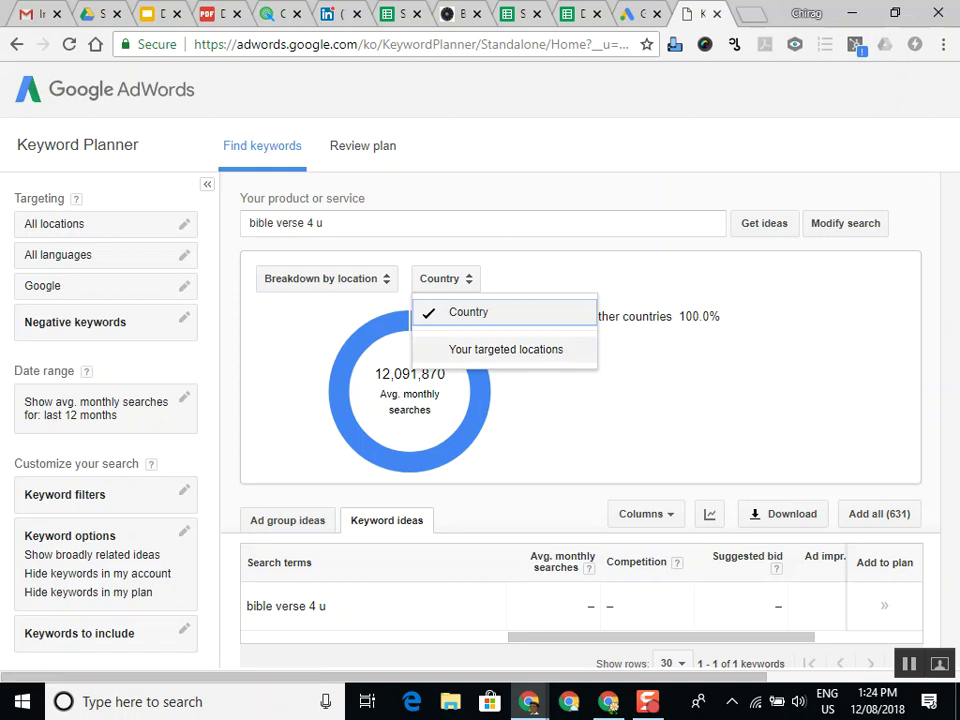
# Switch the search volume chart to the breakdown by device
pyautogui.click(325, 278)
pyautogui.click(325, 278)
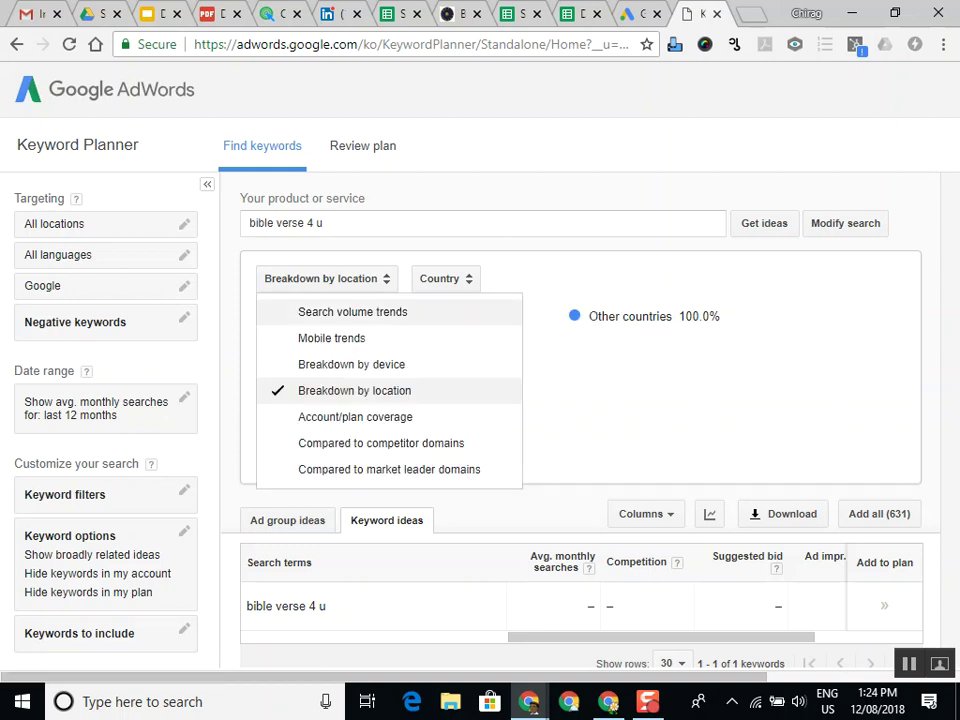
pyautogui.click(351, 364)
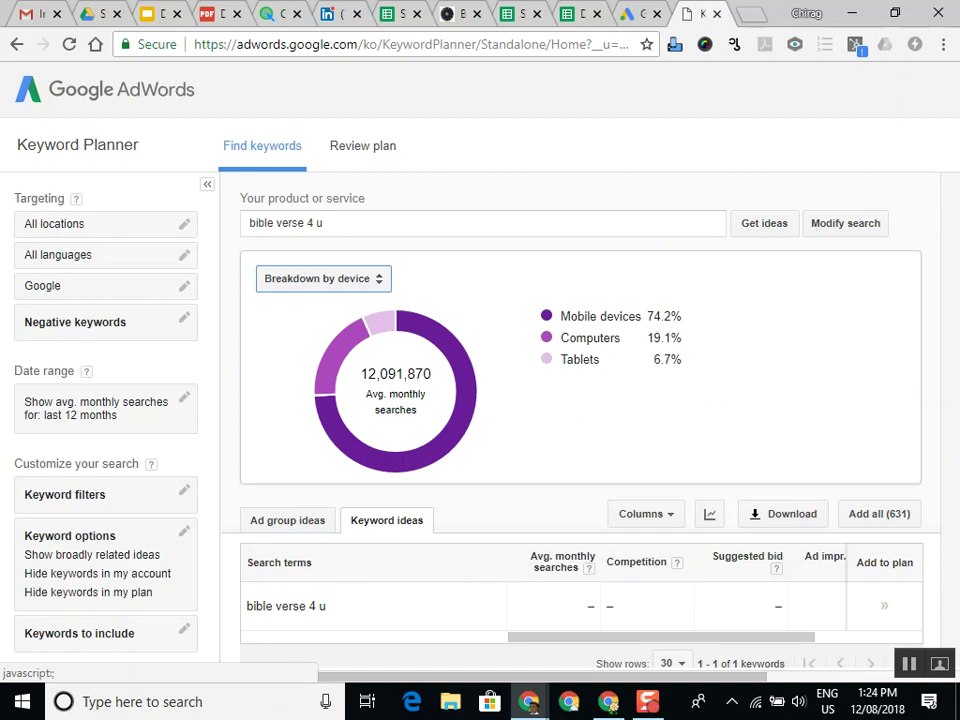
# Switch to the traininginseo.in consulting page and launch it in a phone-sized window with the Mobile/RWD Tester
pyautogui.hotkey('ctrl', '5')
pyautogui.scroll(10, 470, 400)
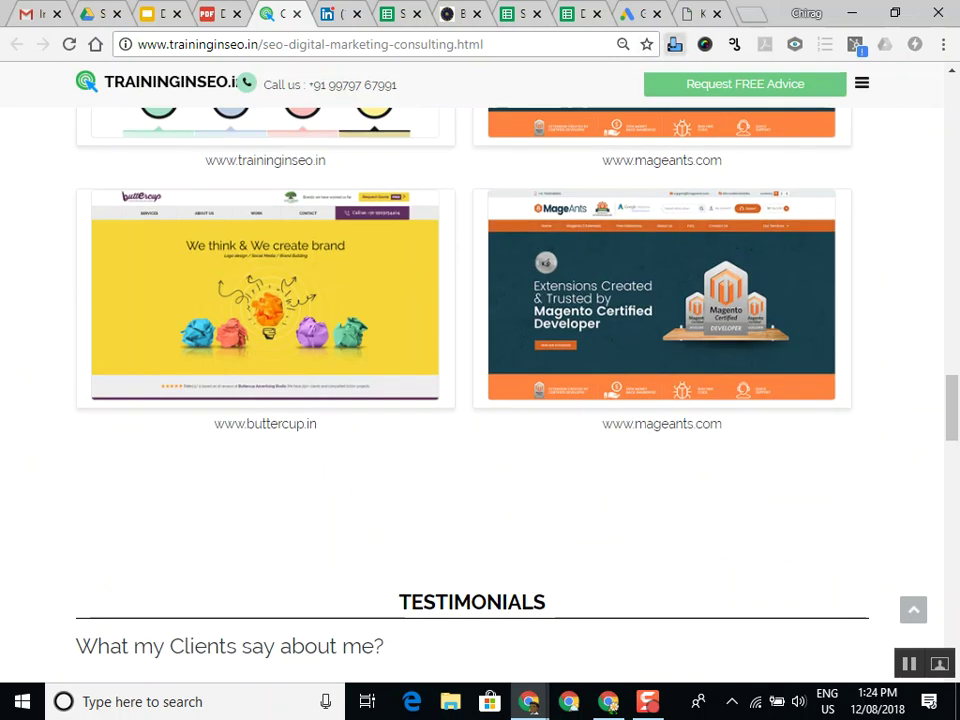
pyautogui.click(675, 44)
pyautogui.click(481, 402)
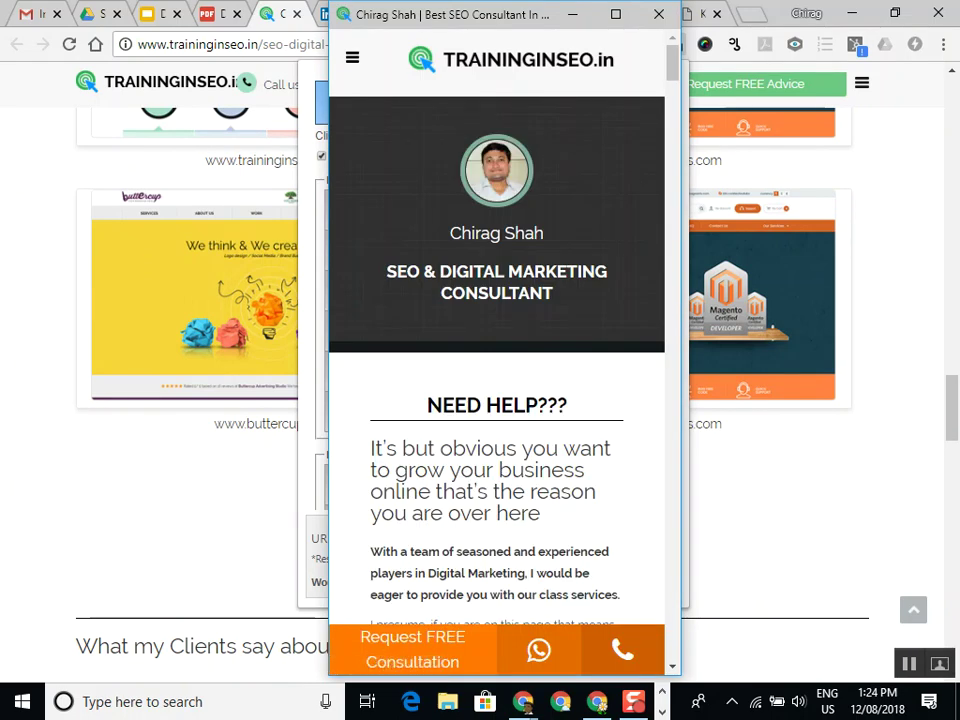
# Examine the consulting page's mobile layout, from the services and credentials to the companies worked with
pyautogui.scroll(-15, 497, 350)
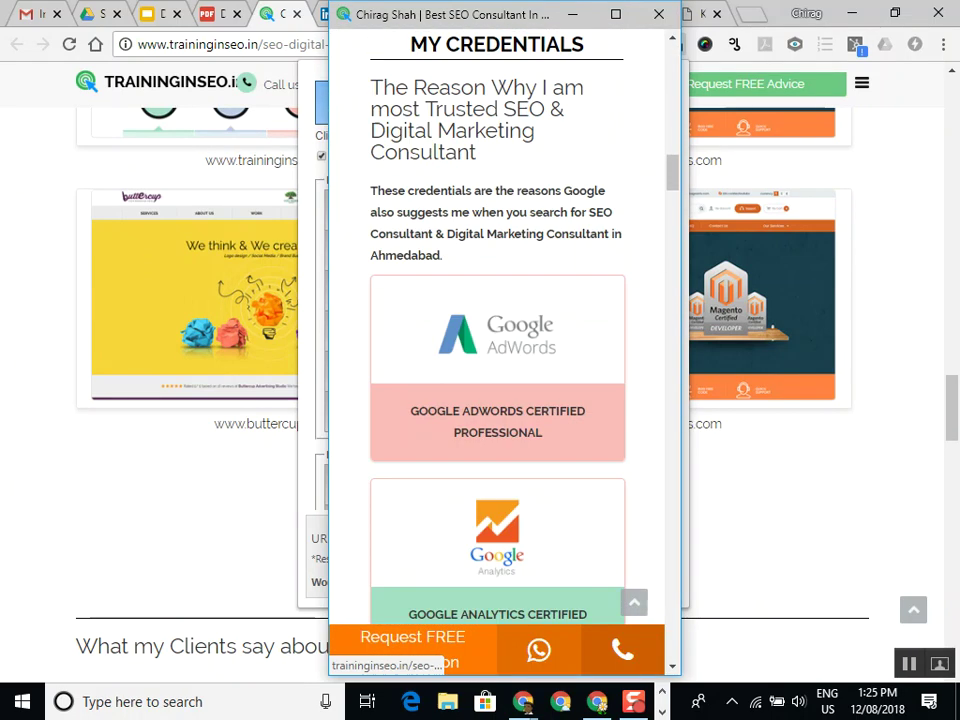
pyautogui.scroll(-15, 497, 350)
pyautogui.scroll(-10, 497, 350)
pyautogui.scroll(4, 497, 350)
pyautogui.scroll(10, 497, 350)
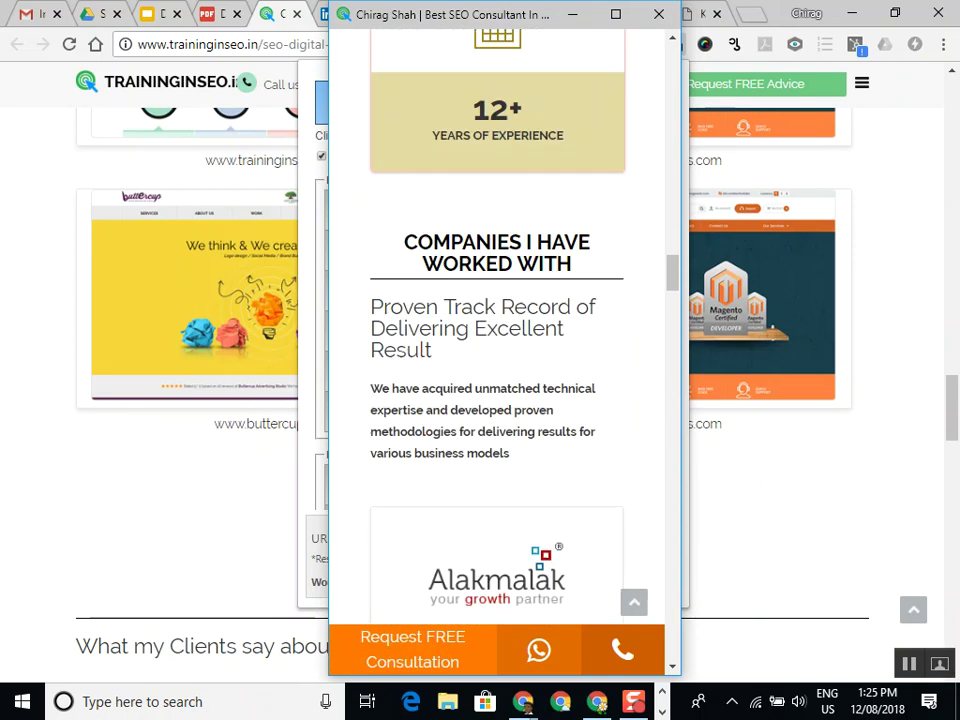
pyautogui.scroll(10, 497, 350)
pyautogui.scroll(2, 497, 350)
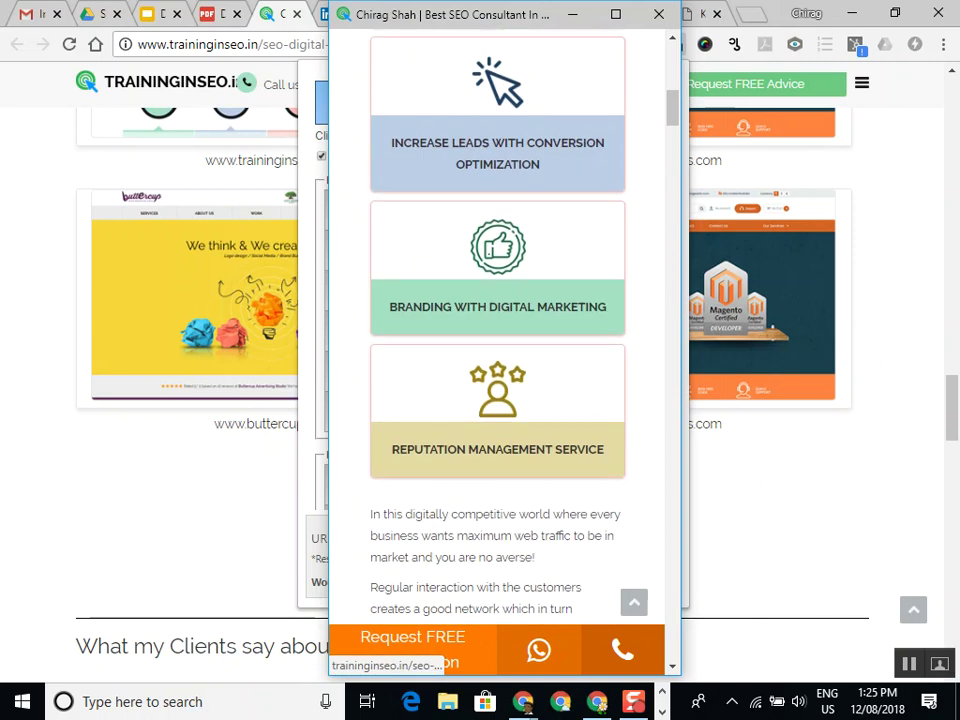
# Close the mobile preview and the device tester, and return to the Keyword Planner results for "bible verse 4 u"
pyautogui.click(659, 14)
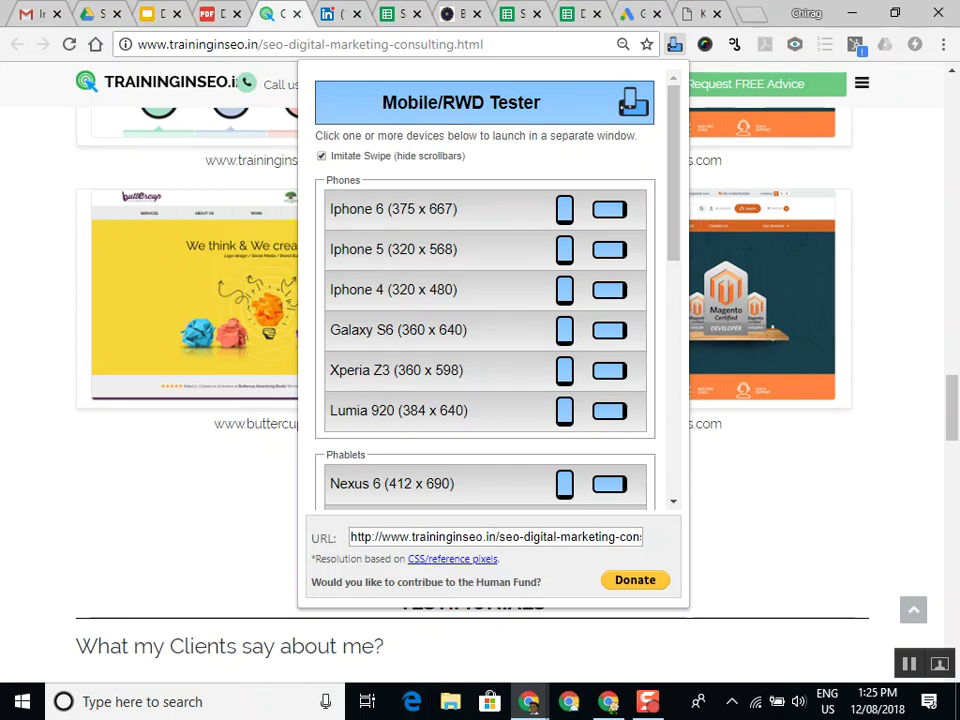
pyautogui.press('Escape')
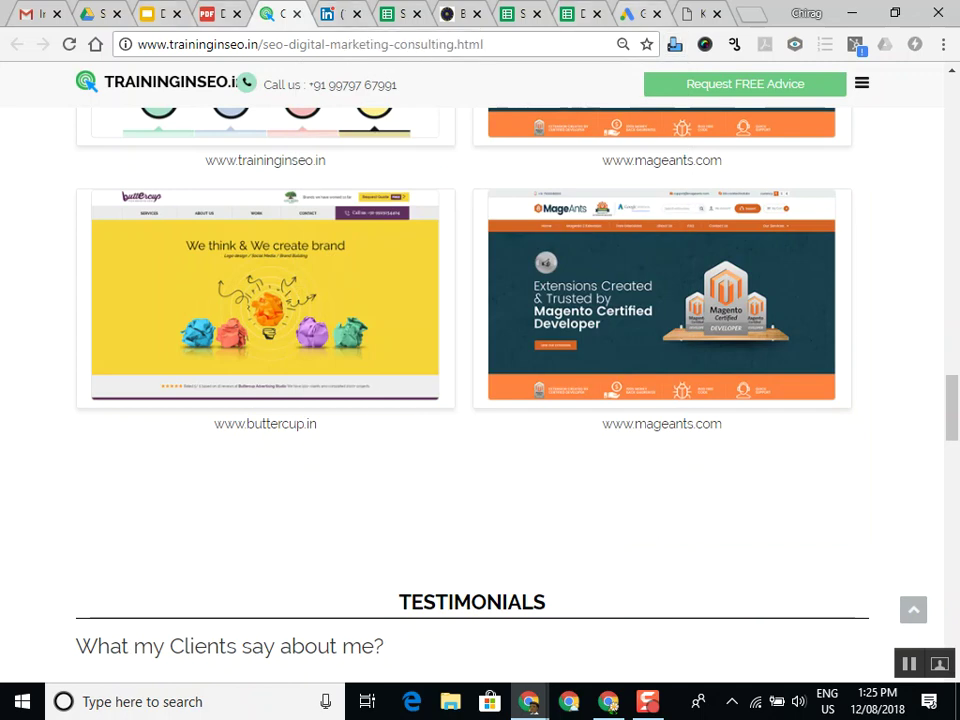
pyautogui.click(632, 14)
pyautogui.hotkey('ctrl', 'Tab')
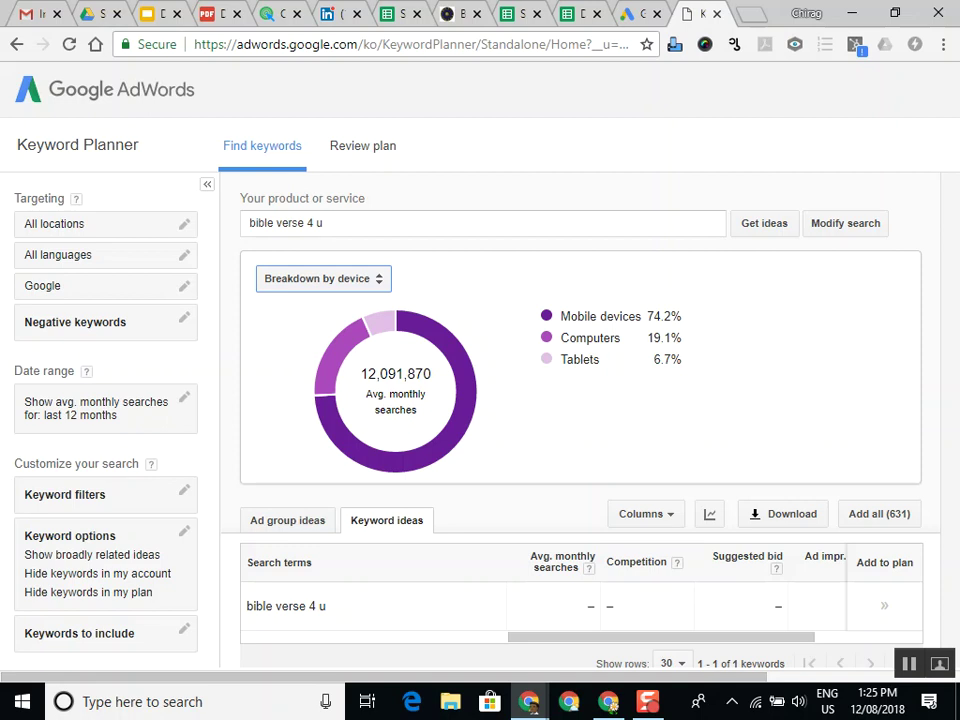
# Switch the search volume chart to the breakdown by location, grouped by country
pyautogui.click(322, 278)
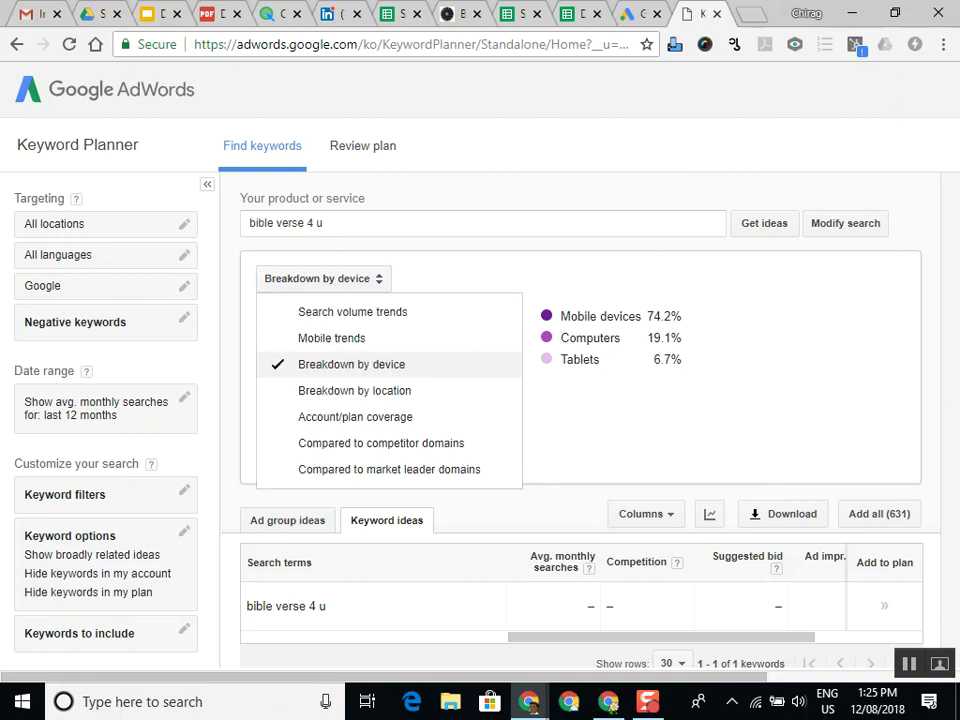
pyautogui.click(354, 390)
pyautogui.click(445, 278)
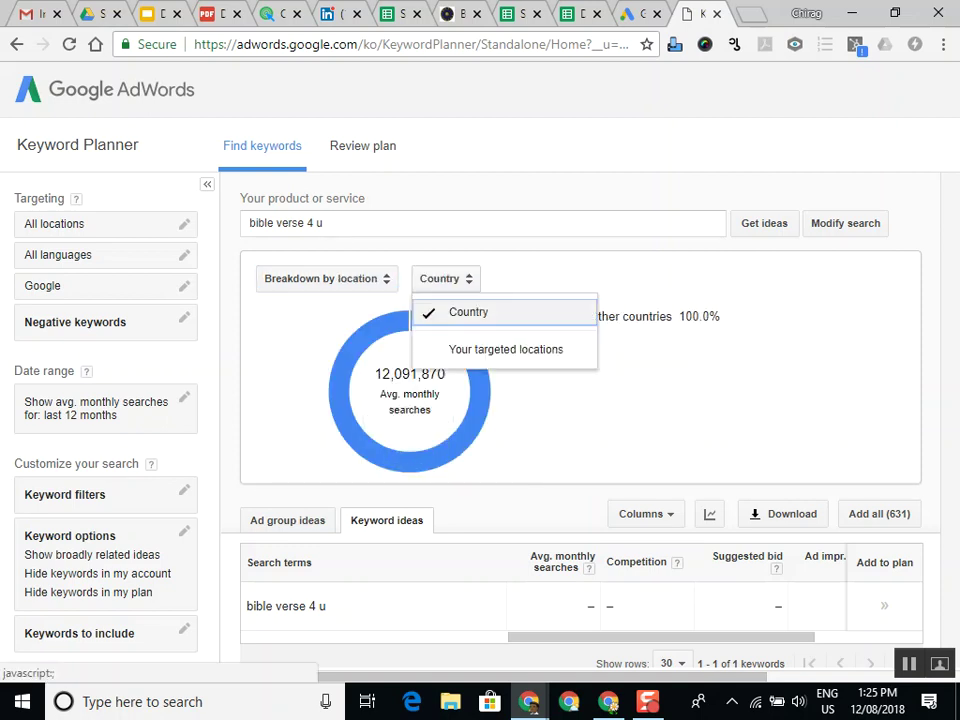
pyautogui.press('Escape')
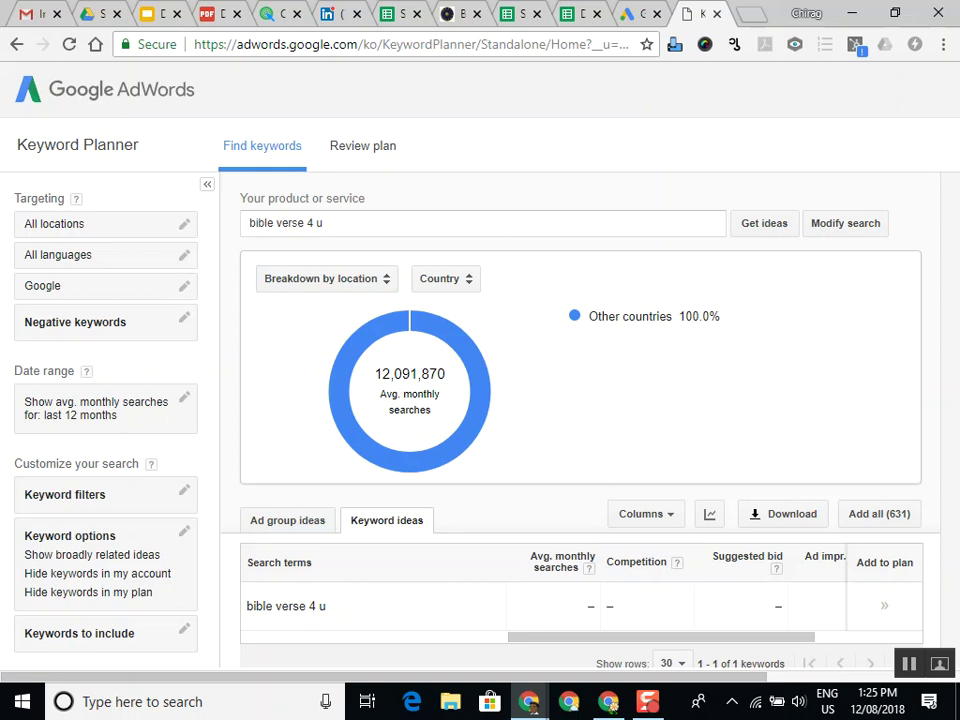
pyautogui.scroll(-2, 580, 400)
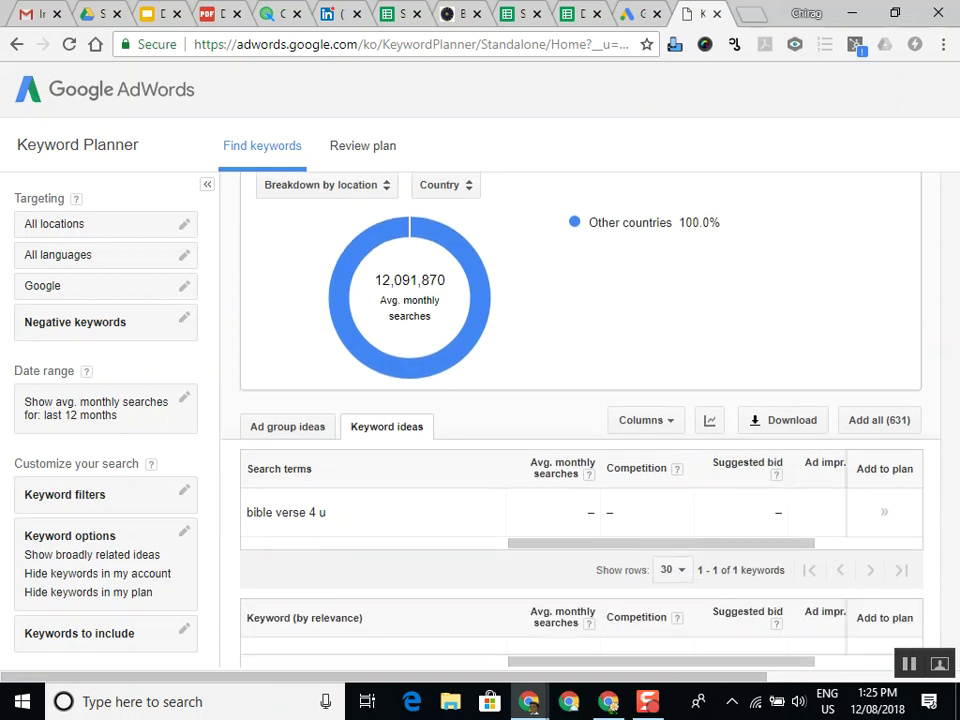
pyautogui.scroll(2, 580, 400)
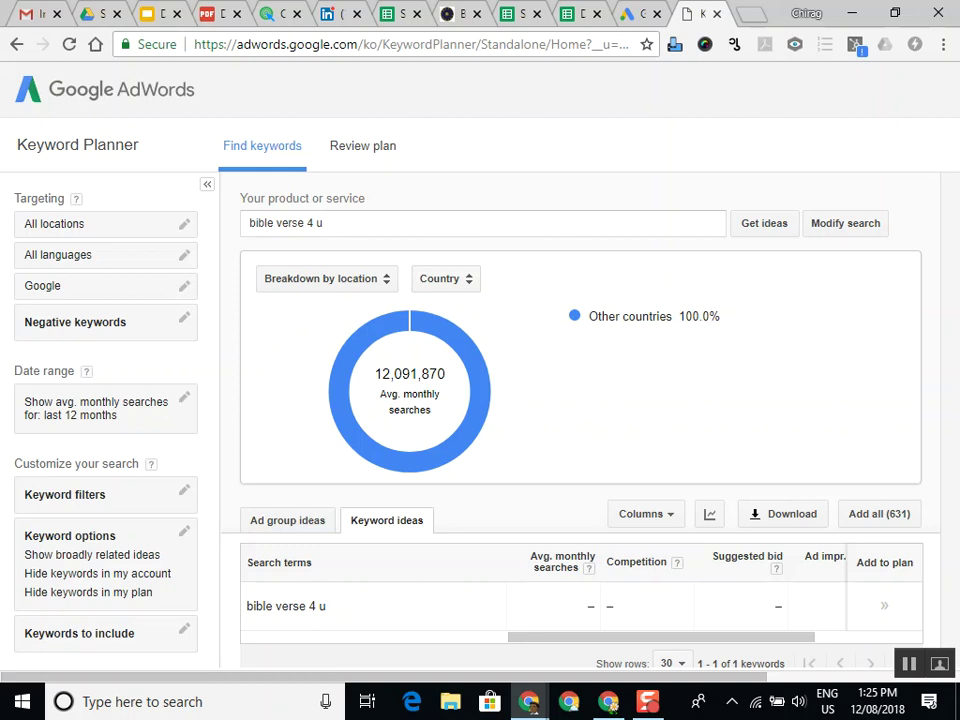
# Get keyword ideas for "nopcommerce" and highlight its average monthly searches in the keyword ideas table
pyautogui.moveTo(330, 223); pyautogui.dragTo(246, 223)
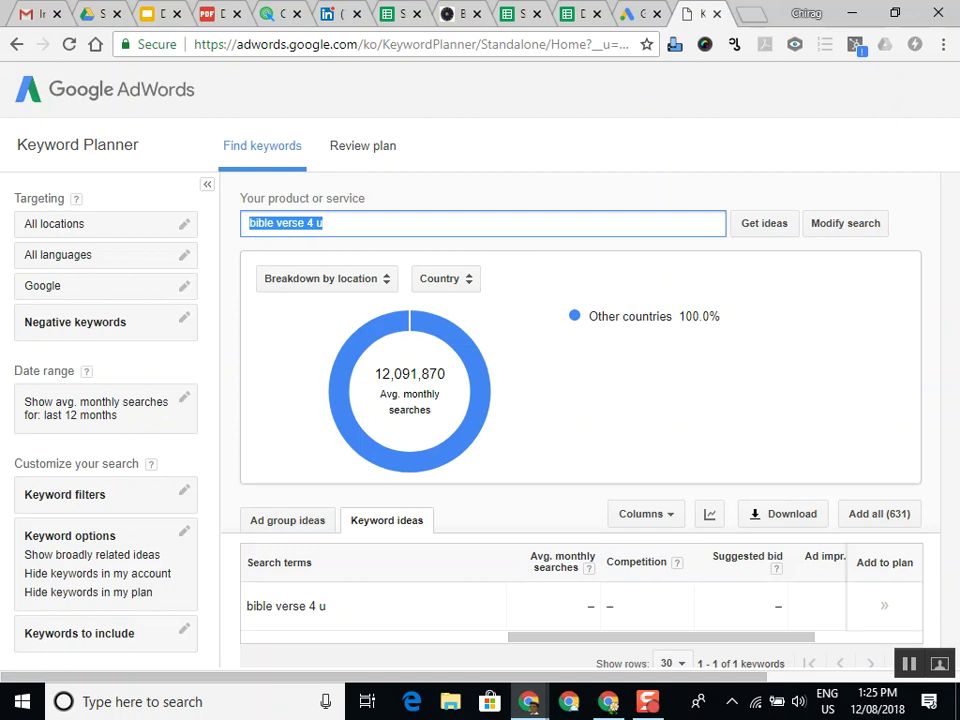
pyautogui.write('nop')
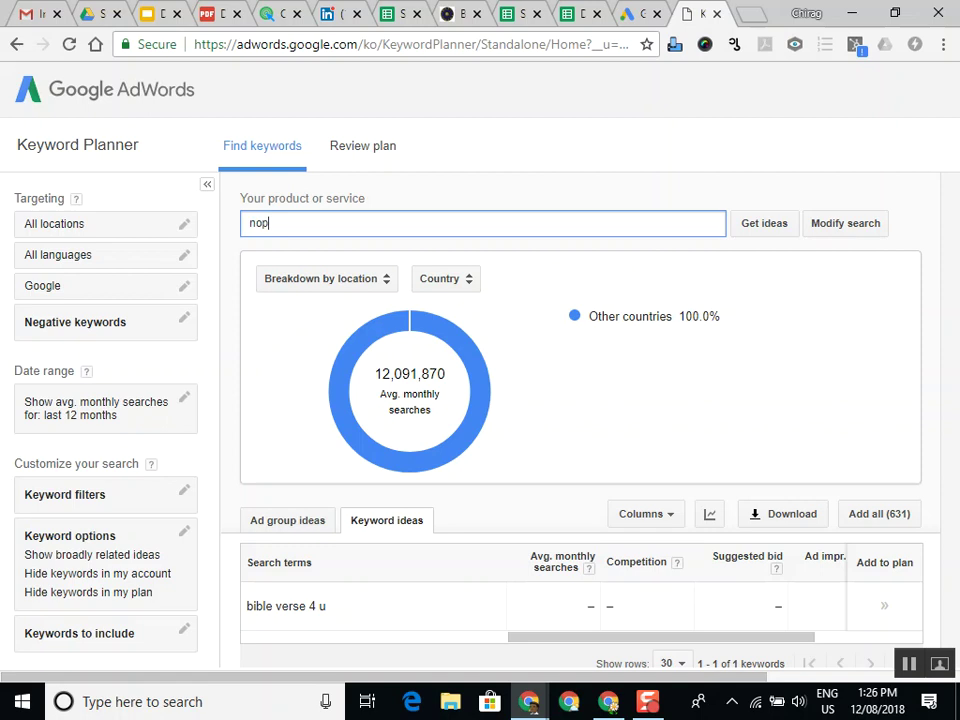
pyautogui.write(' commerce')
pyautogui.click(272, 223)
pyautogui.press('BackSpace')
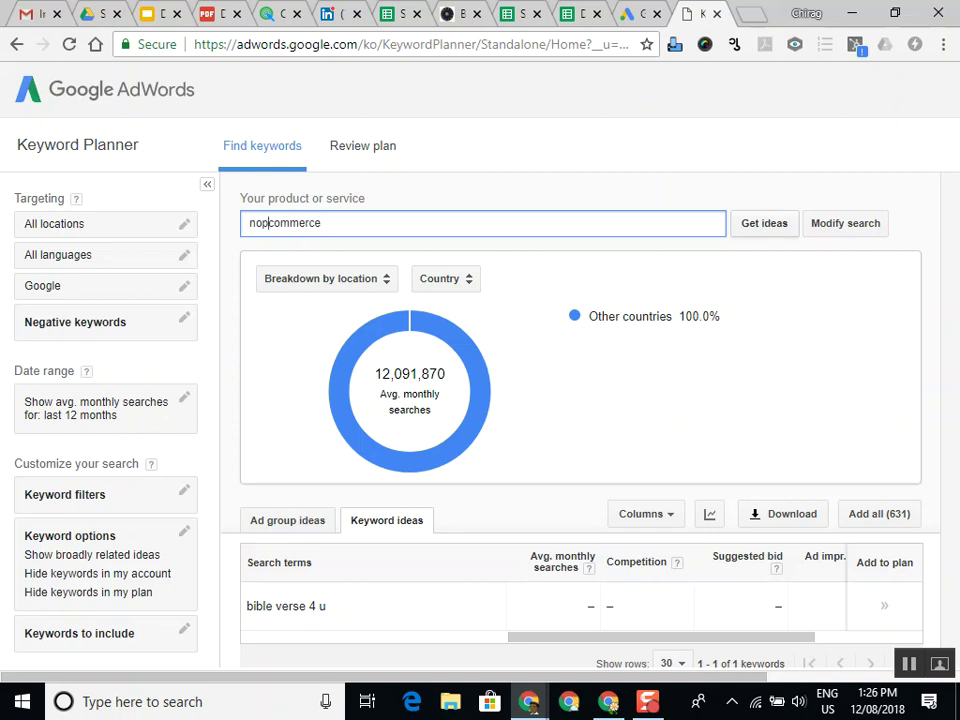
pyautogui.press('Return')
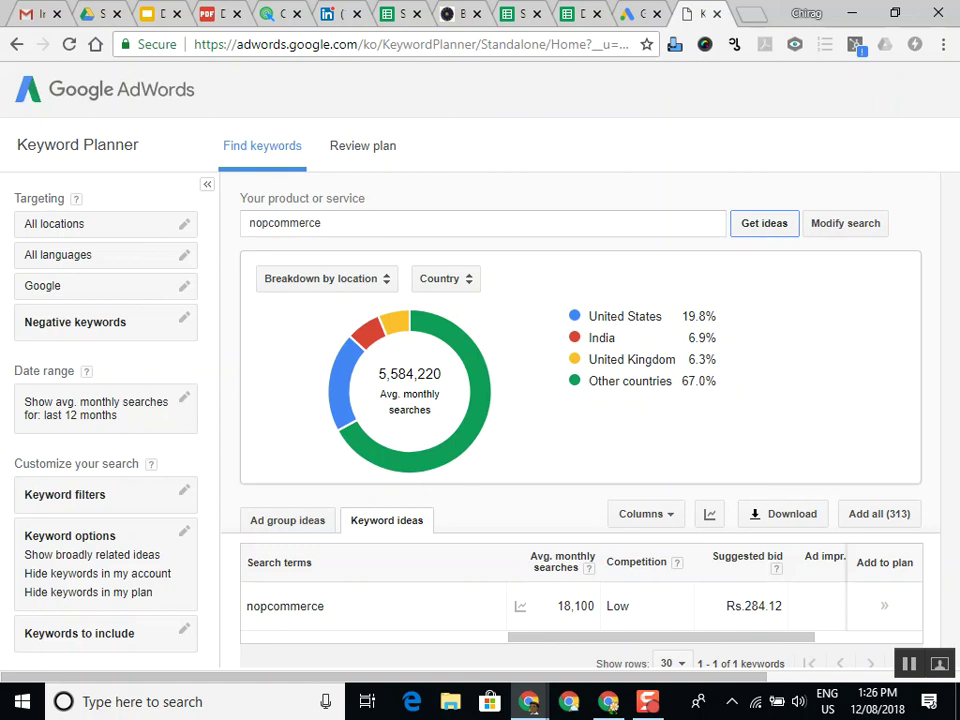
pyautogui.scroll(-3, 520, 410)
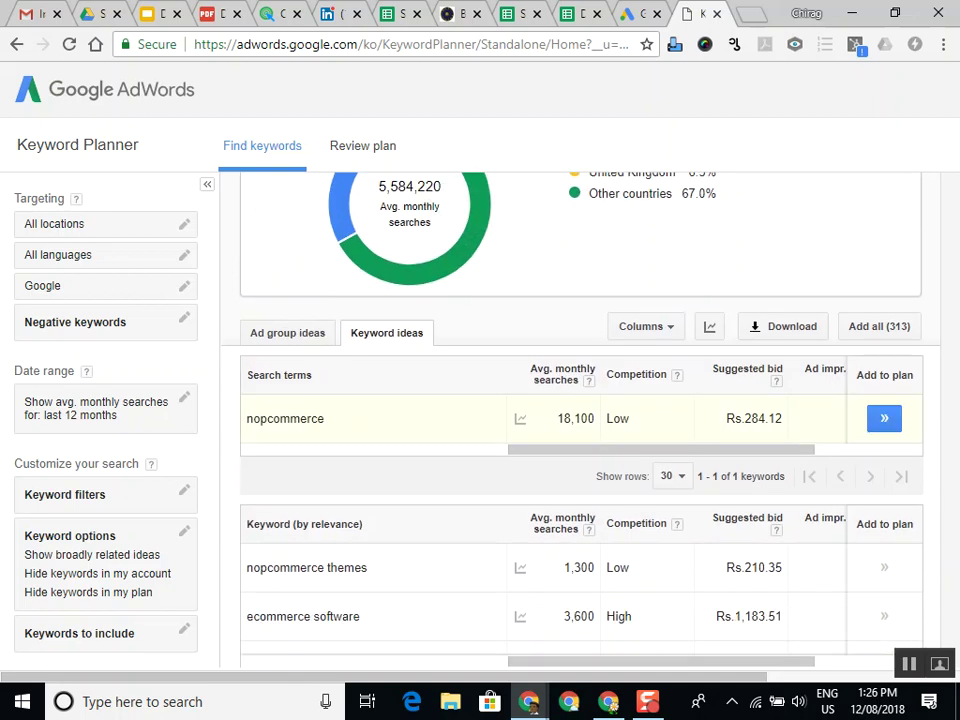
pyautogui.doubleClick(575, 418)
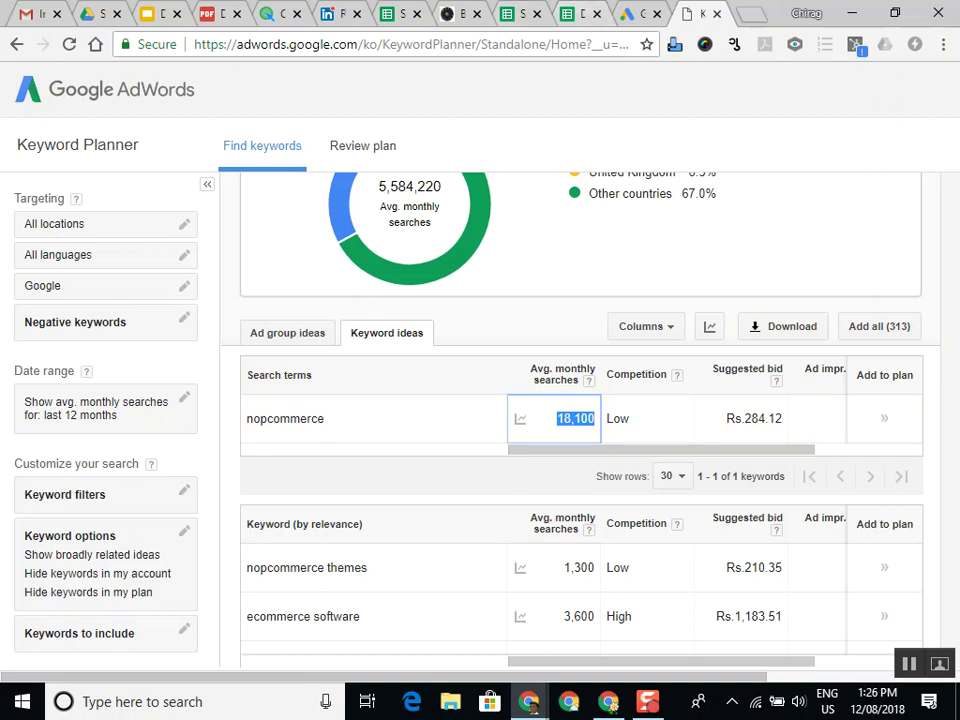
# Look up the "Page on page" topic in the PDF's SEO training topics and return to Keyword Planner
pyautogui.hotkey('ctrl', '4')
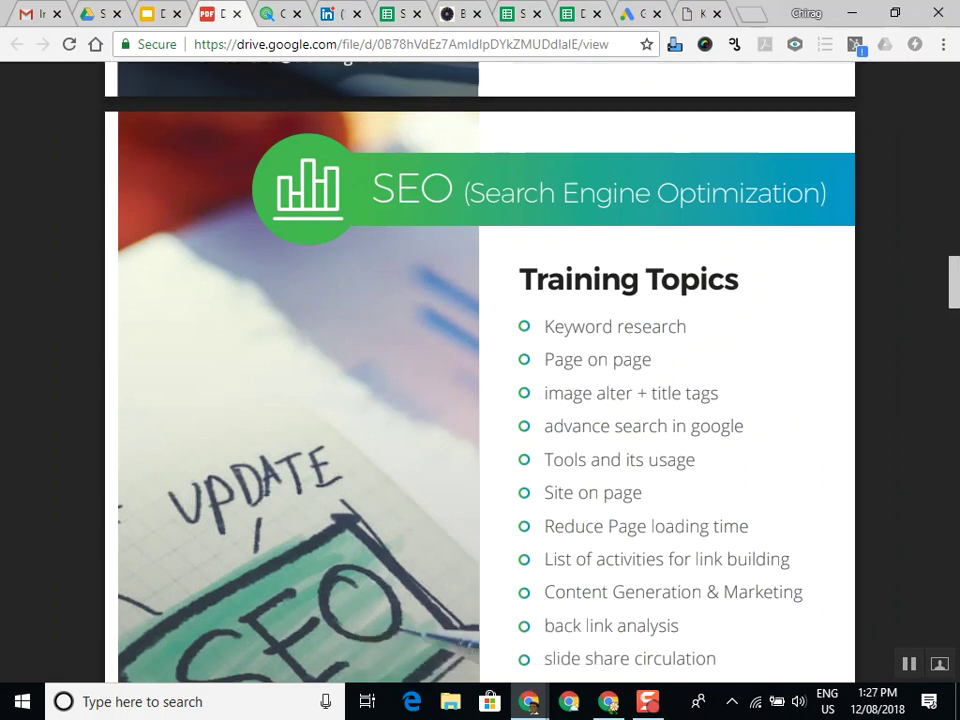
pyautogui.doubleClick(597, 359)
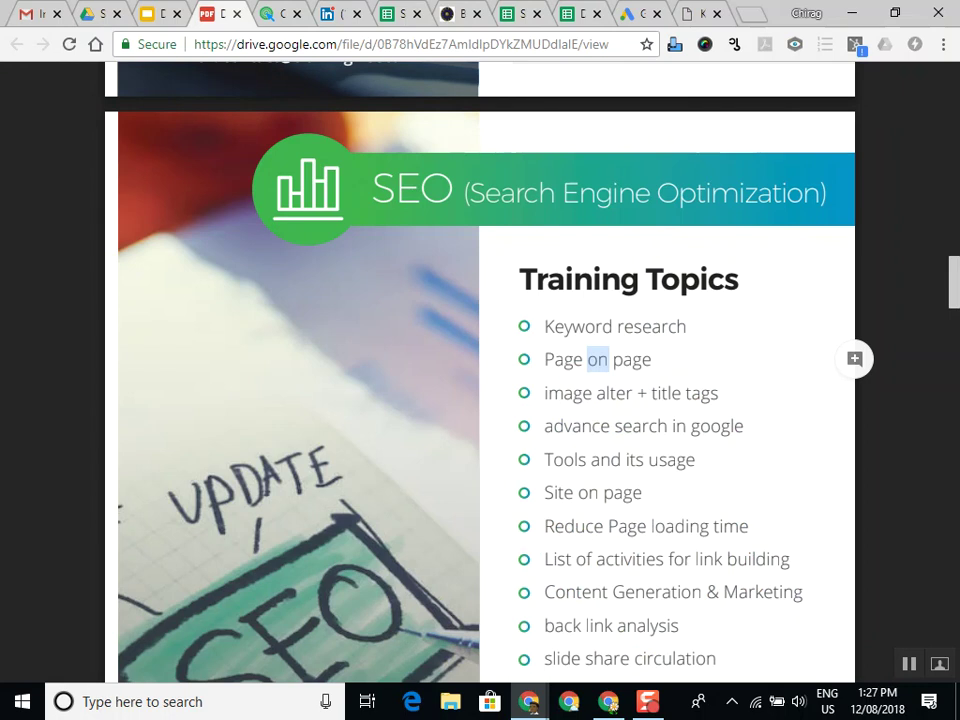
pyautogui.click(700, 14)
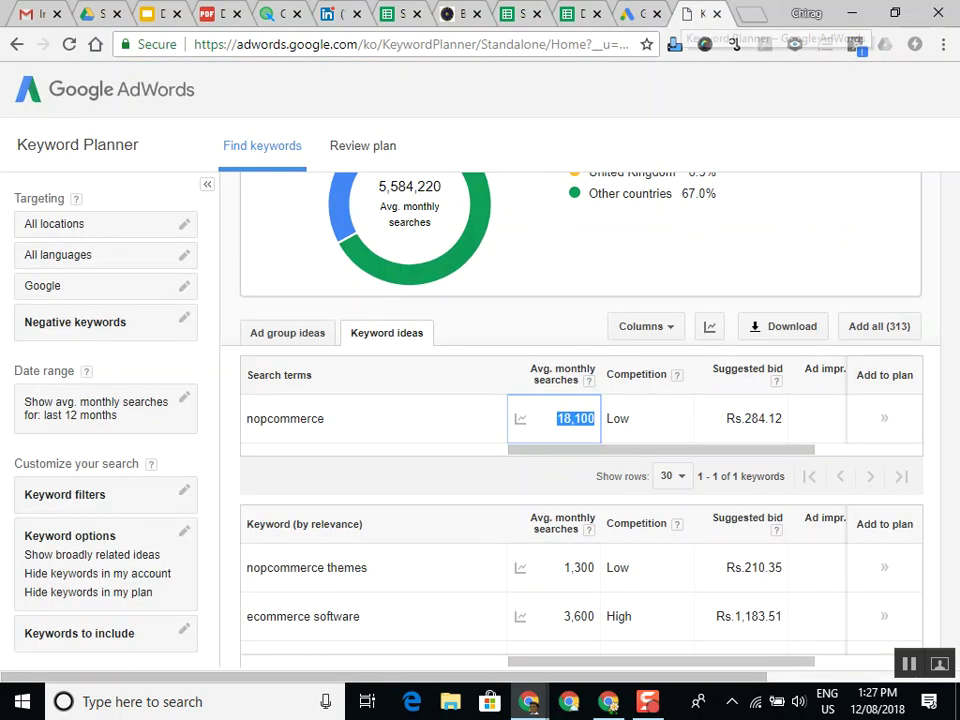
# Search Google for "digital marketing consultant in ahmedabad"
pyautogui.hotkey('ctrl', 'l')
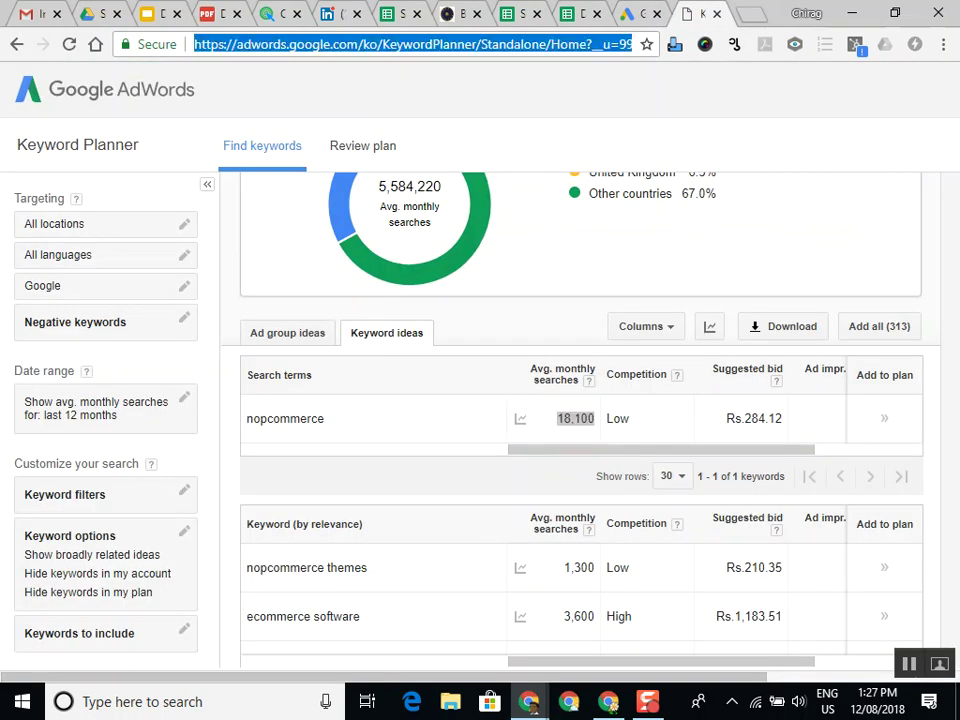
pyautogui.write('digital marketi')
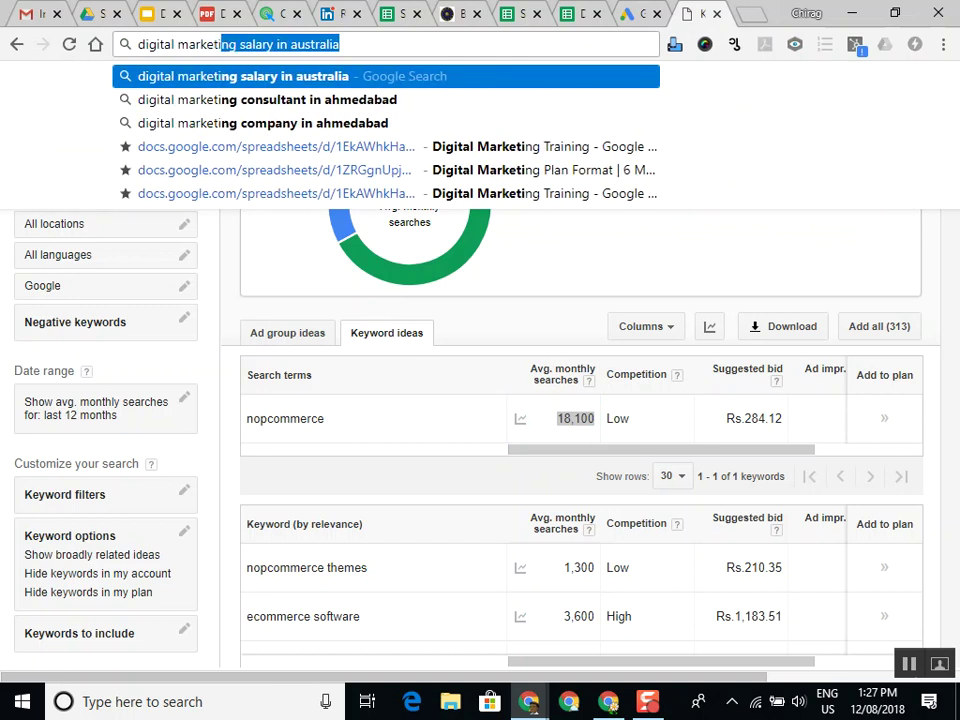
pyautogui.write('ng salary in australiang')
pyautogui.hotkey('ctrl', 'a')
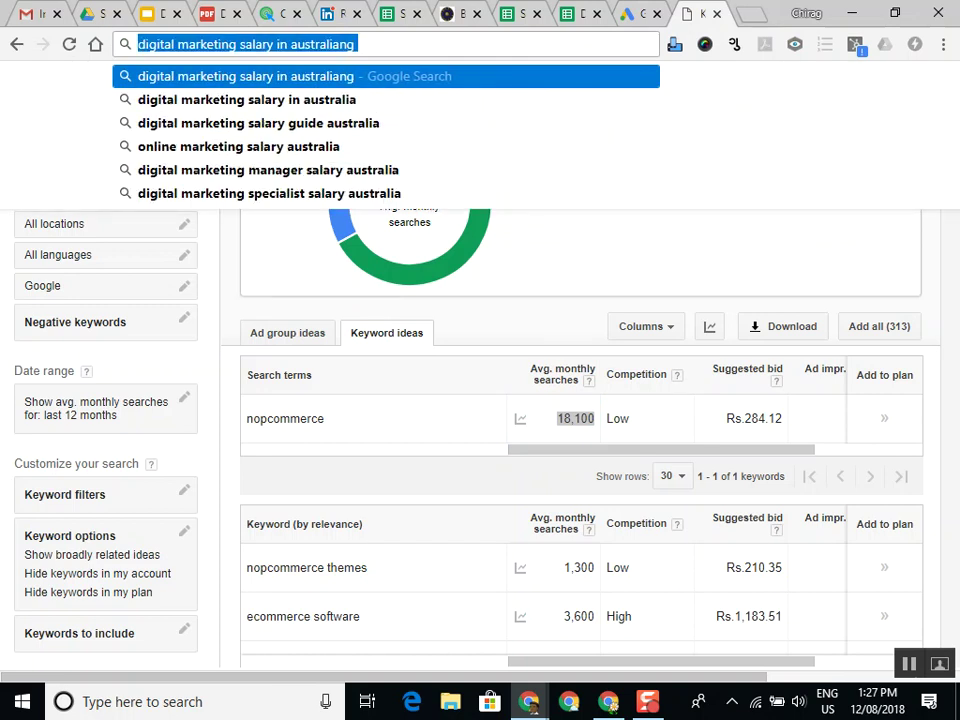
pyautogui.write('digital ')
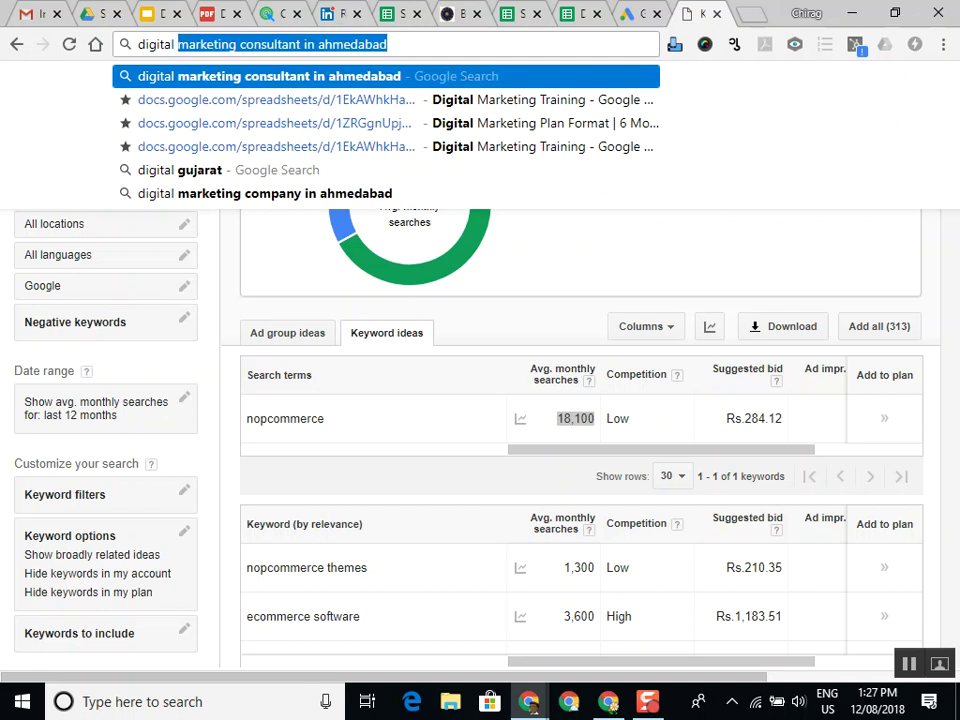
pyautogui.write('marketing con')
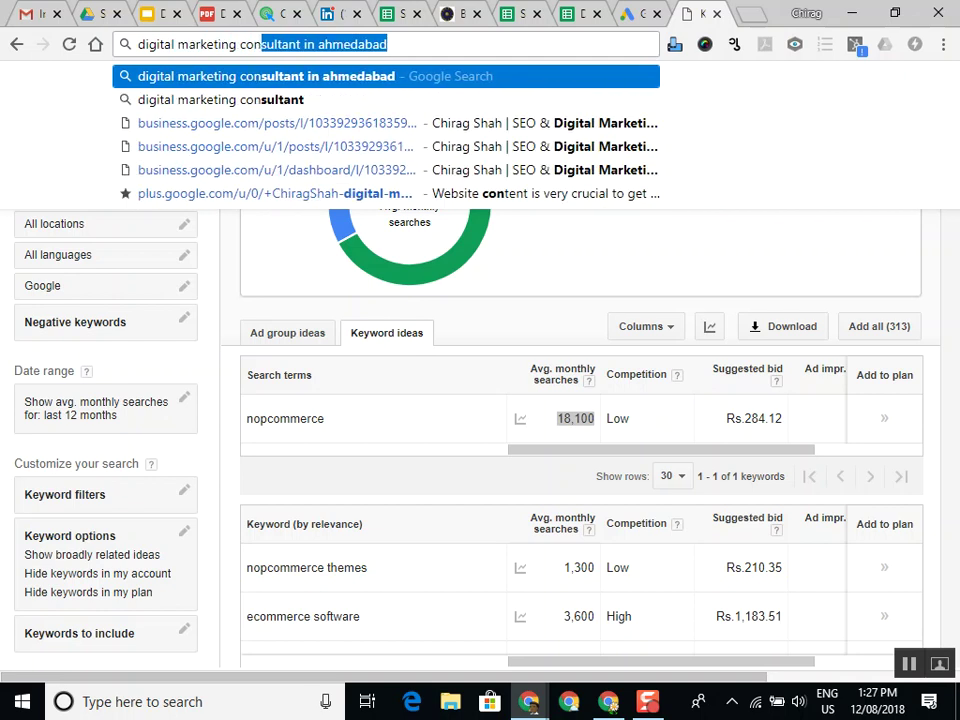
pyautogui.press('Right')
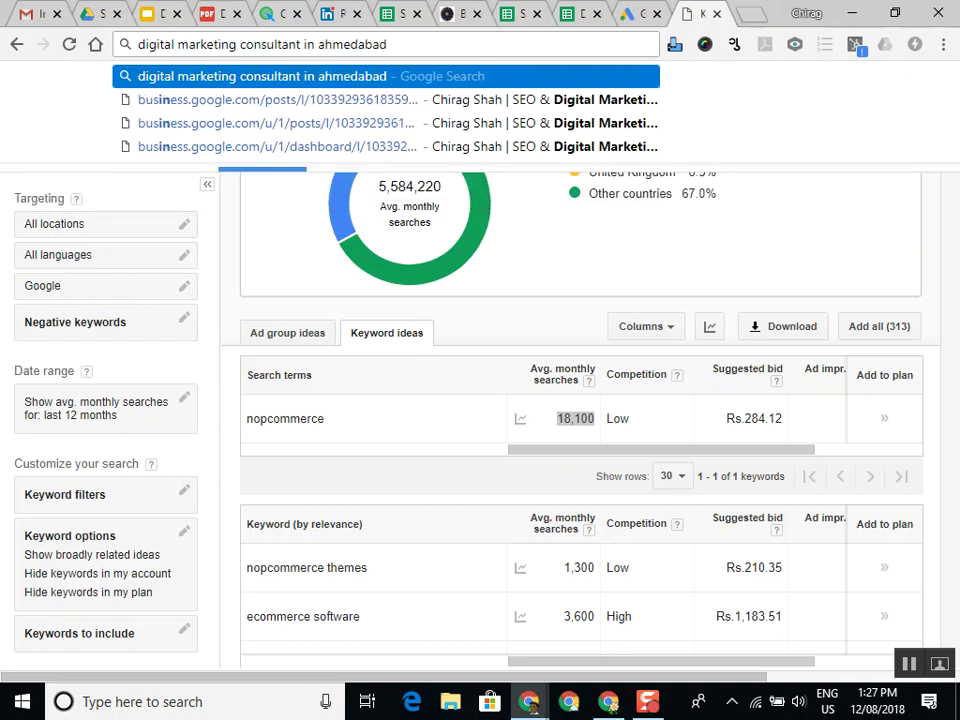
pyautogui.press('Return')
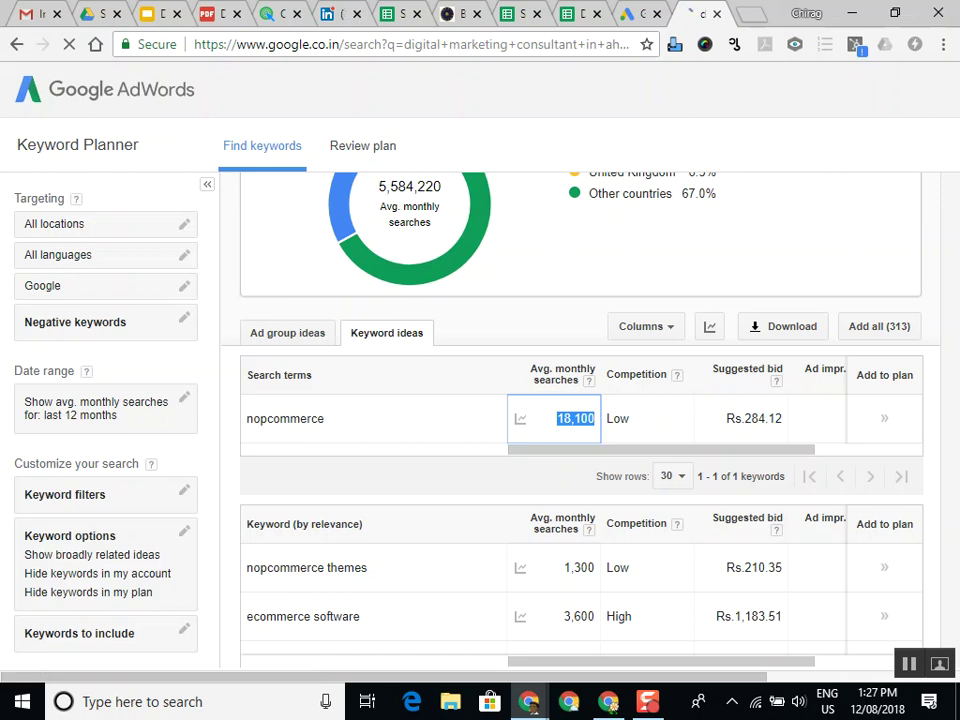
# Examine the first organic result, highlighting "digital-marketing-consulting" in its URL and the description text below it
pyautogui.scroll(-5, 440, 400)
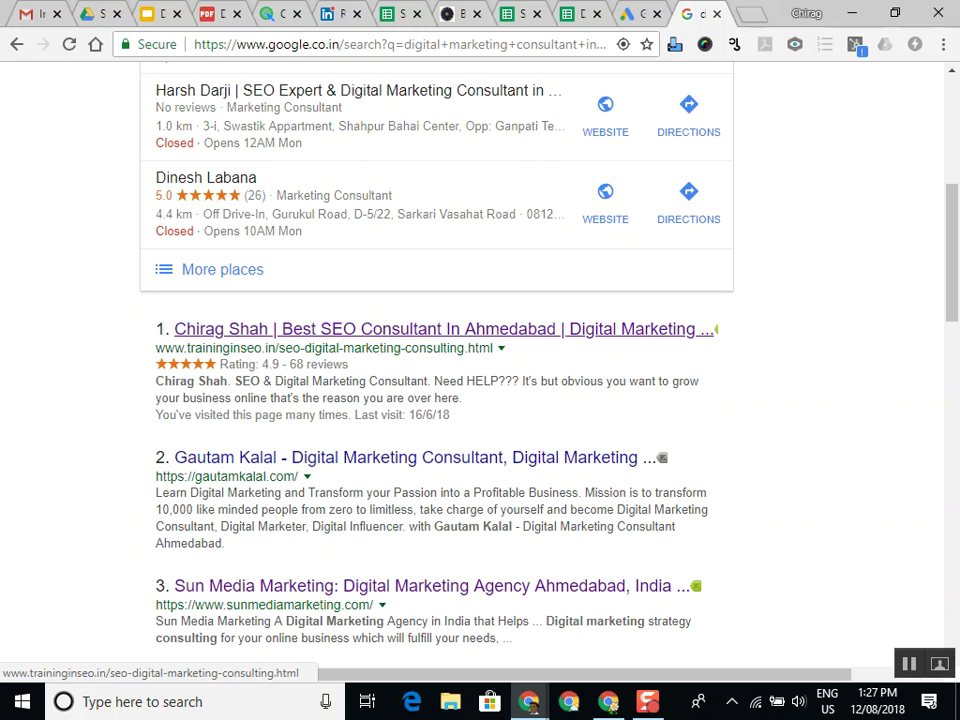
pyautogui.scroll(5, 437, 365)
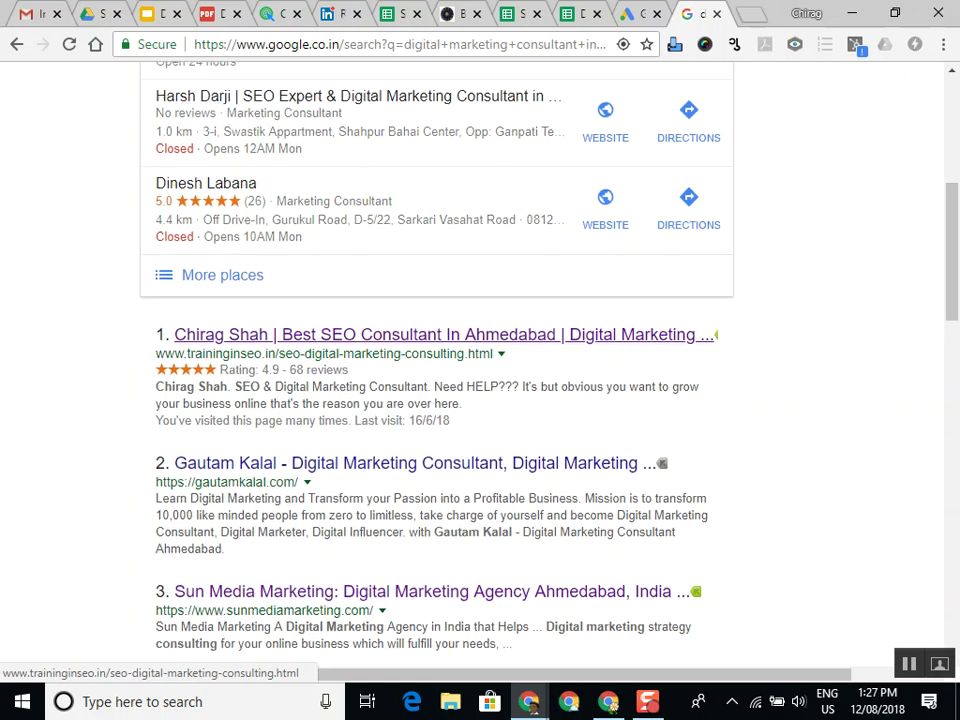
pyautogui.scroll(-5, 437, 365)
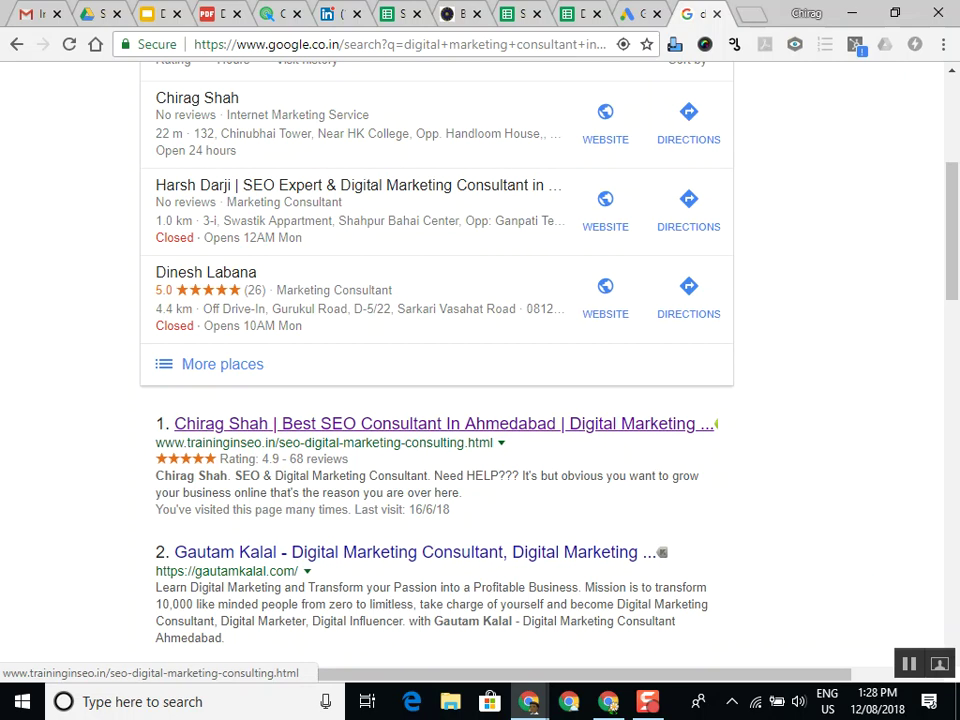
pyautogui.moveTo(305, 442); pyautogui.dragTo(464, 442)
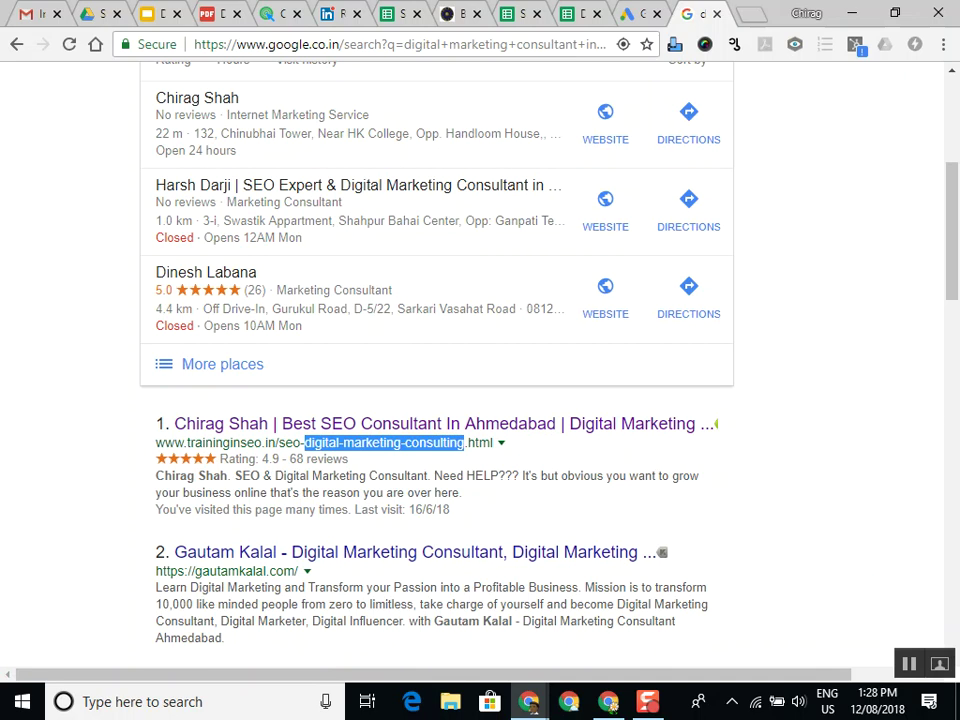
pyautogui.moveTo(462, 492); pyautogui.dragTo(156, 475)
pyautogui.click(156, 475)
pyautogui.moveTo(232, 475); pyautogui.dragTo(404, 492)
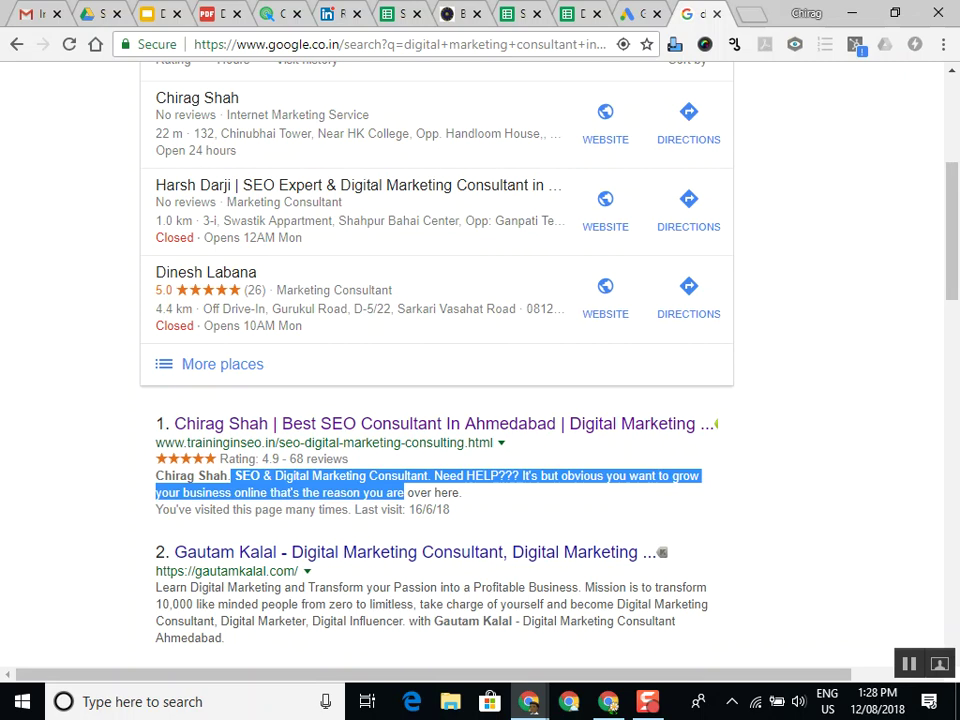
# Review the map and local listings, and highlight the first organic result's entire description
pyautogui.scroll(4, 480, 360)
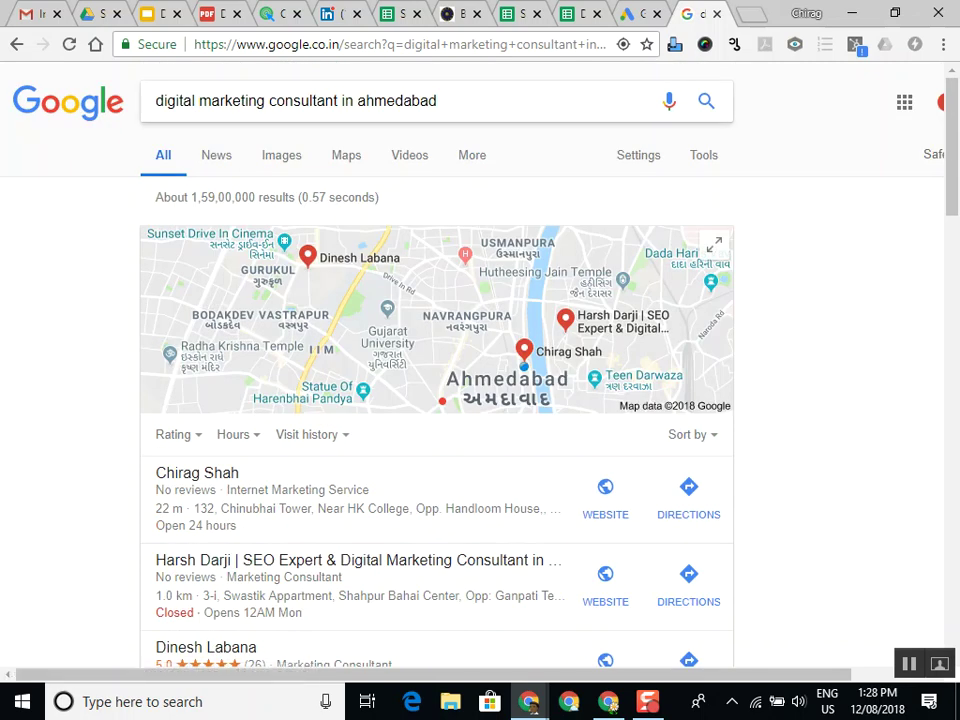
pyautogui.scroll(-4, 340, 450)
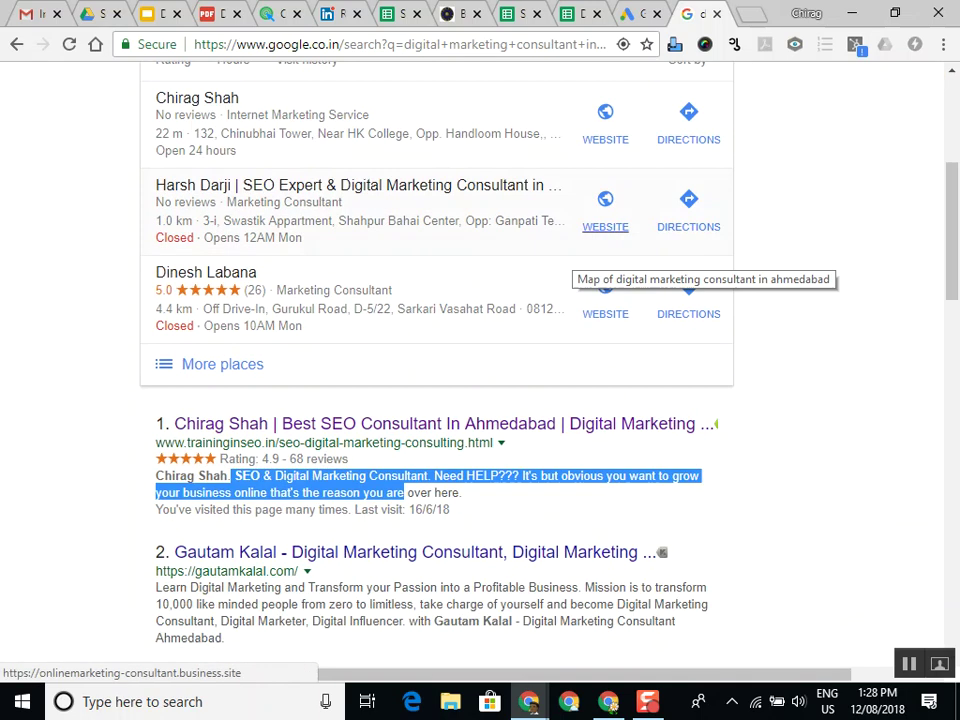
pyautogui.doubleClick(341, 492)
pyautogui.tripleClick(341, 492)
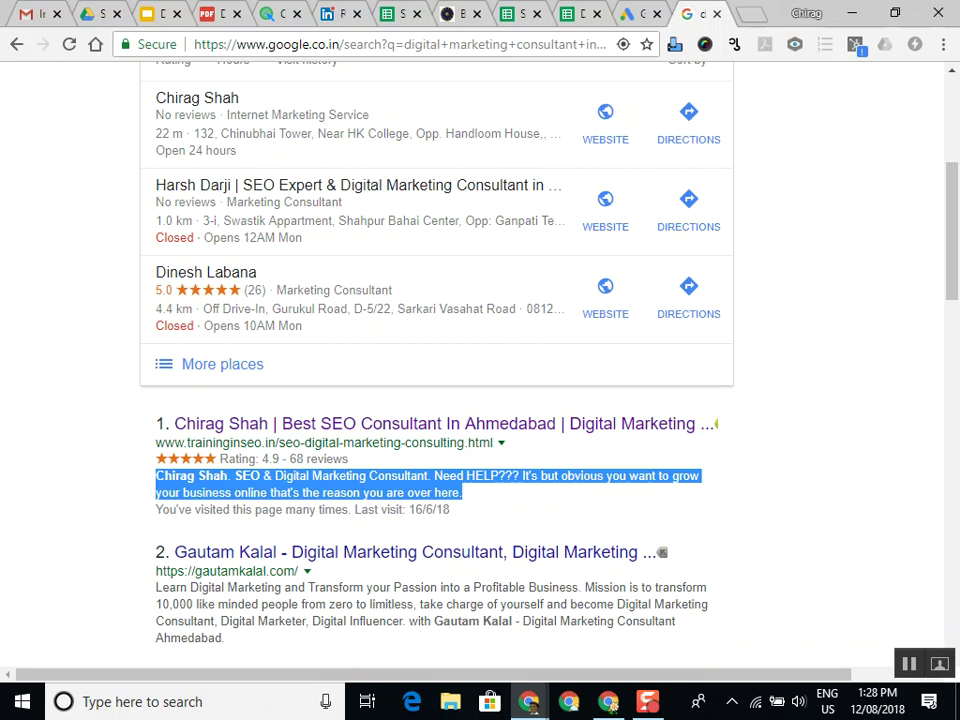
# Open the traininginseo.in consulting page, highlight its "SEO & DIGITAL MARKETING CONSULTANT" heading, and go back to the search results
pyautogui.click(400, 424)
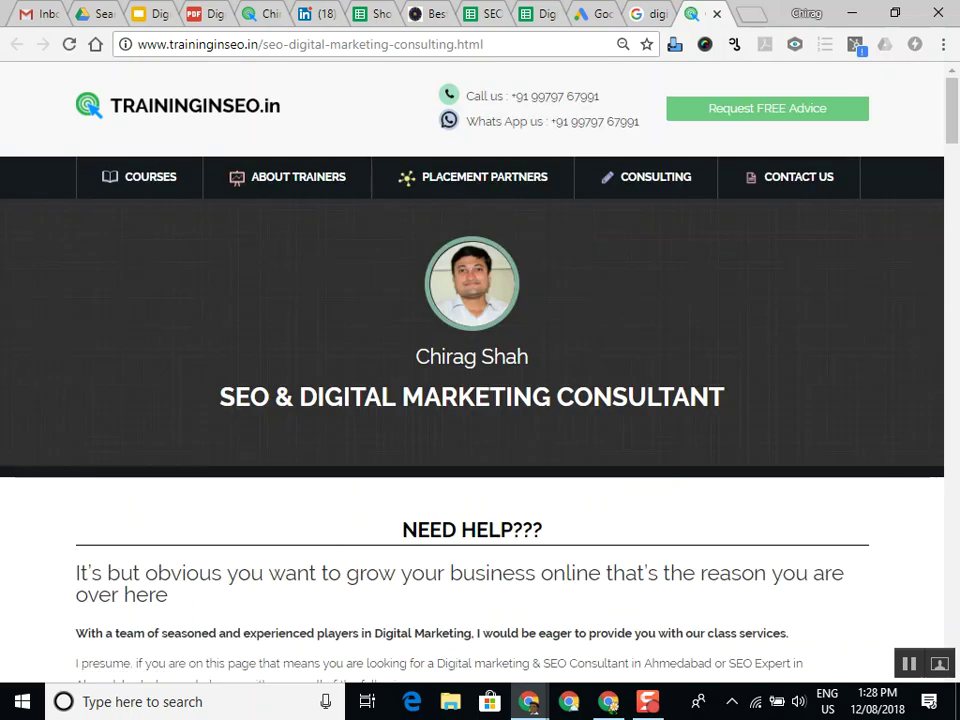
pyautogui.moveTo(219, 397); pyautogui.dragTo(726, 397)
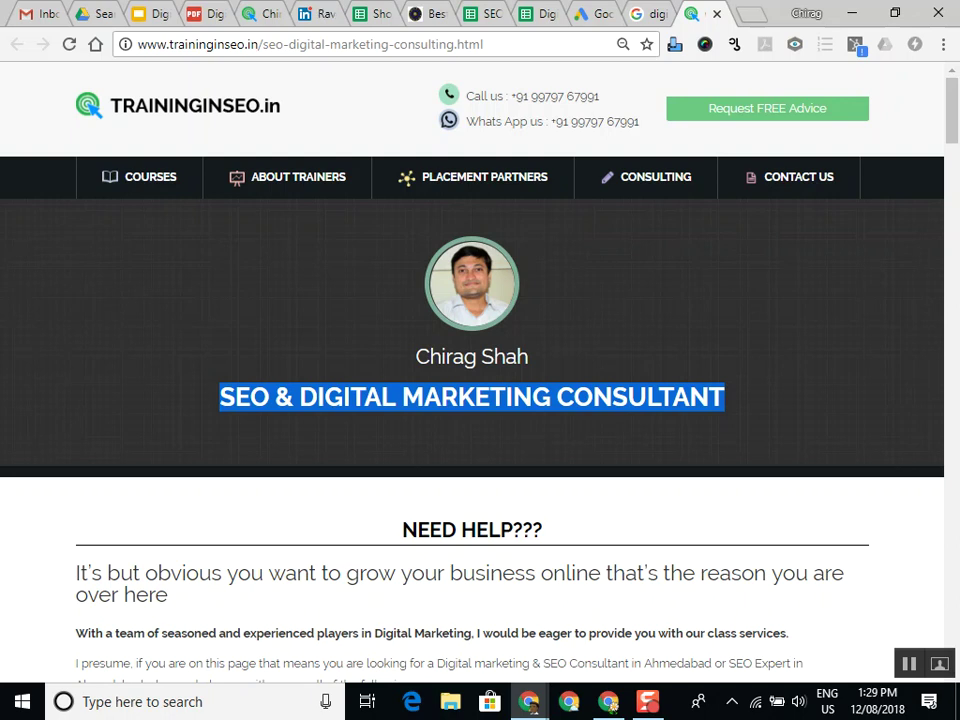
pyautogui.hotkey('ctrl', 'shift', 'Tab')
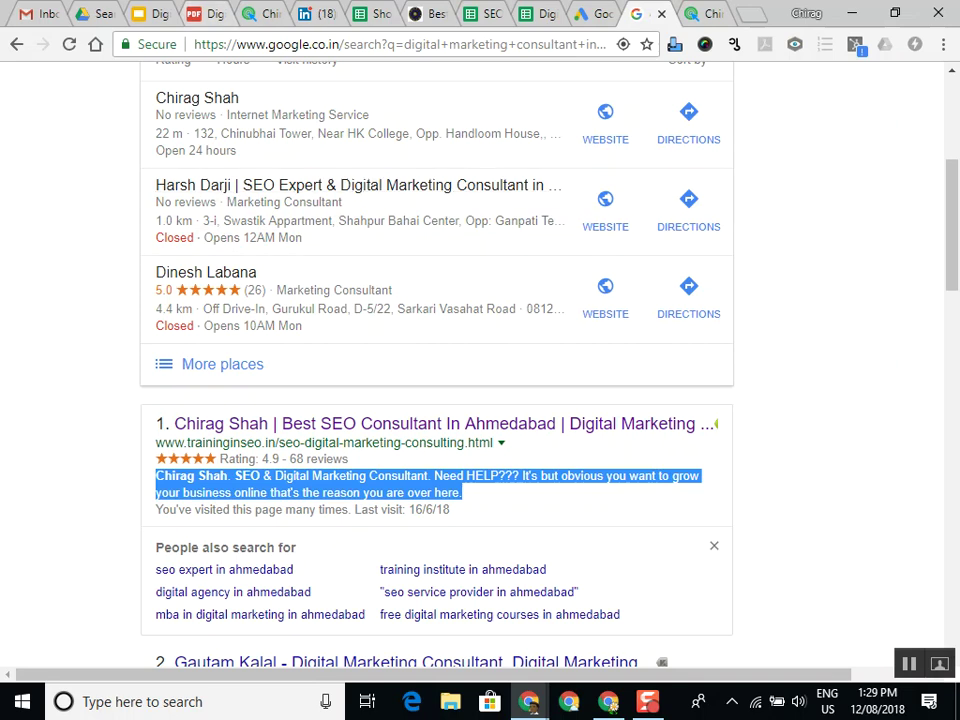
# Point out the "image alter + title tags" topic in the PDF and view the profile photo's title on the consulting page
pyautogui.hotkey('ctrl', '4')
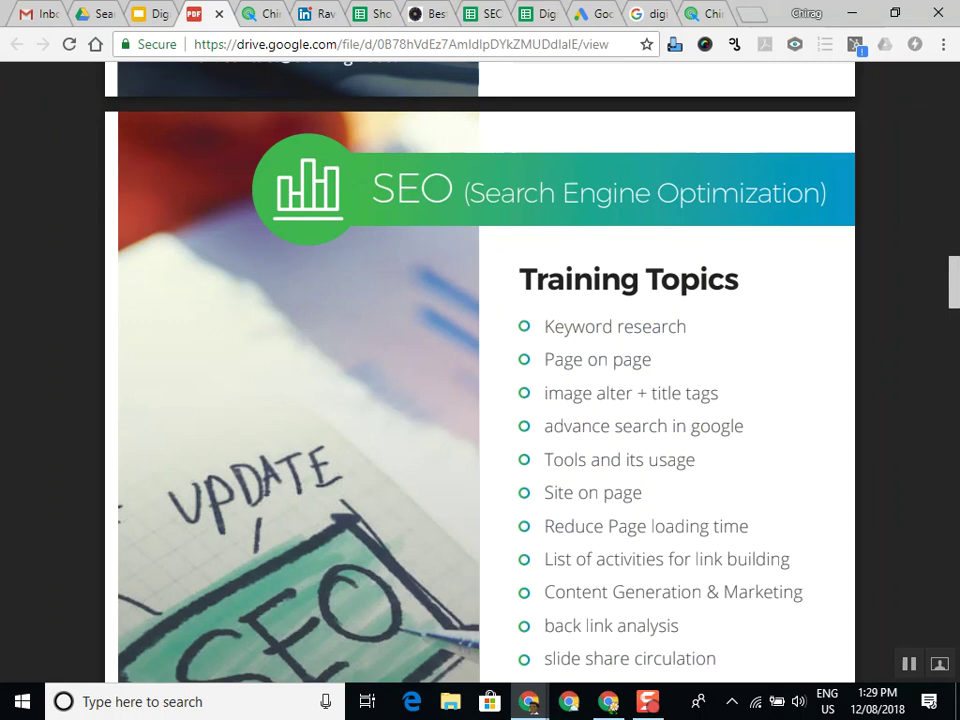
pyautogui.doubleClick(567, 393)
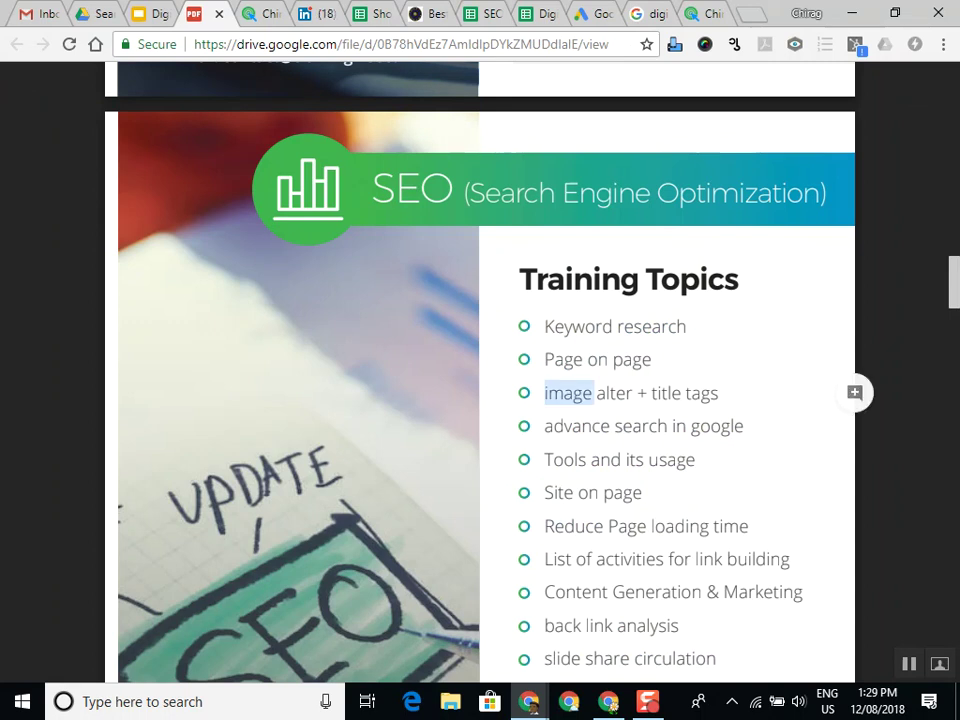
pyautogui.hotkey('ctrl', '9')
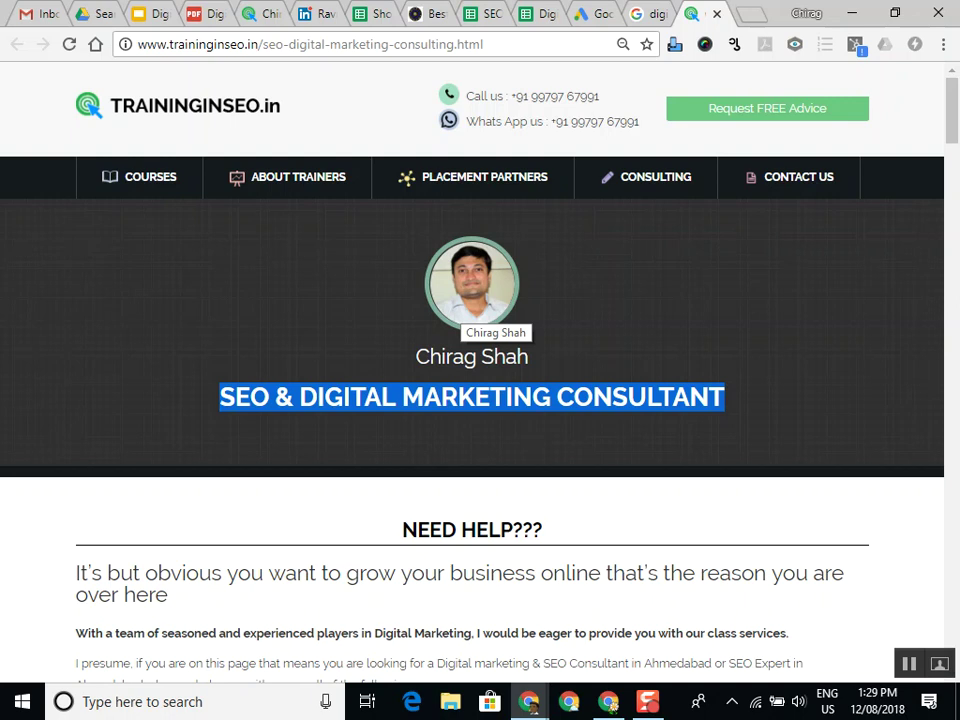
# Check the "advance search in google" topic in the syllabus PDF, clear the Google query and open the Advanced Search page
pyautogui.hotkey('ctrl', '4')
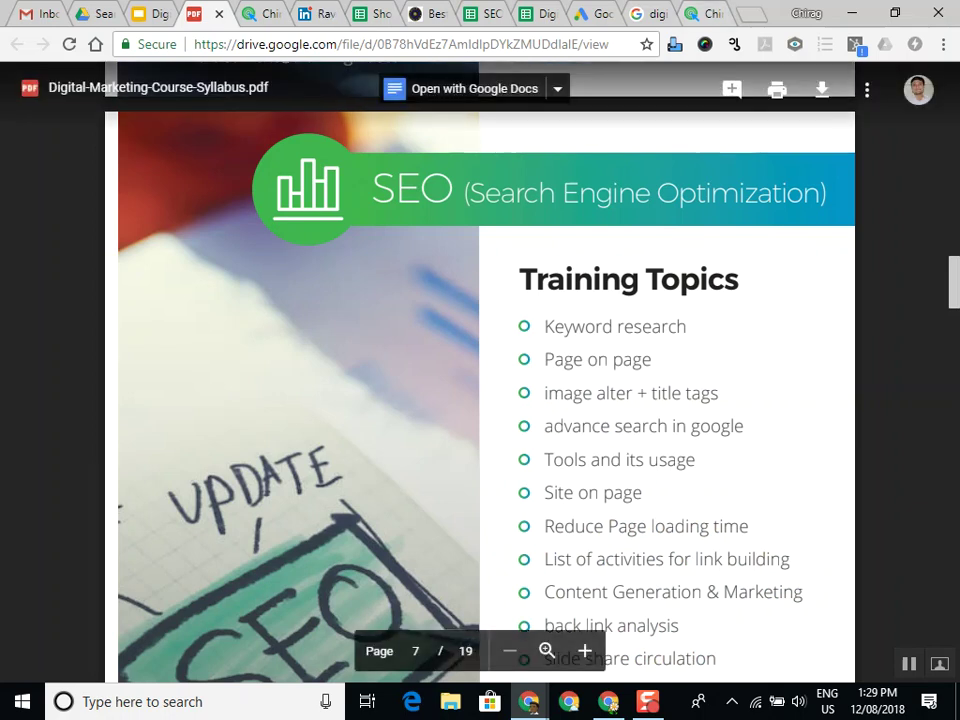
pyautogui.click(648, 14)
pyautogui.scroll(4, 440, 400)
pyautogui.click(460, 100)
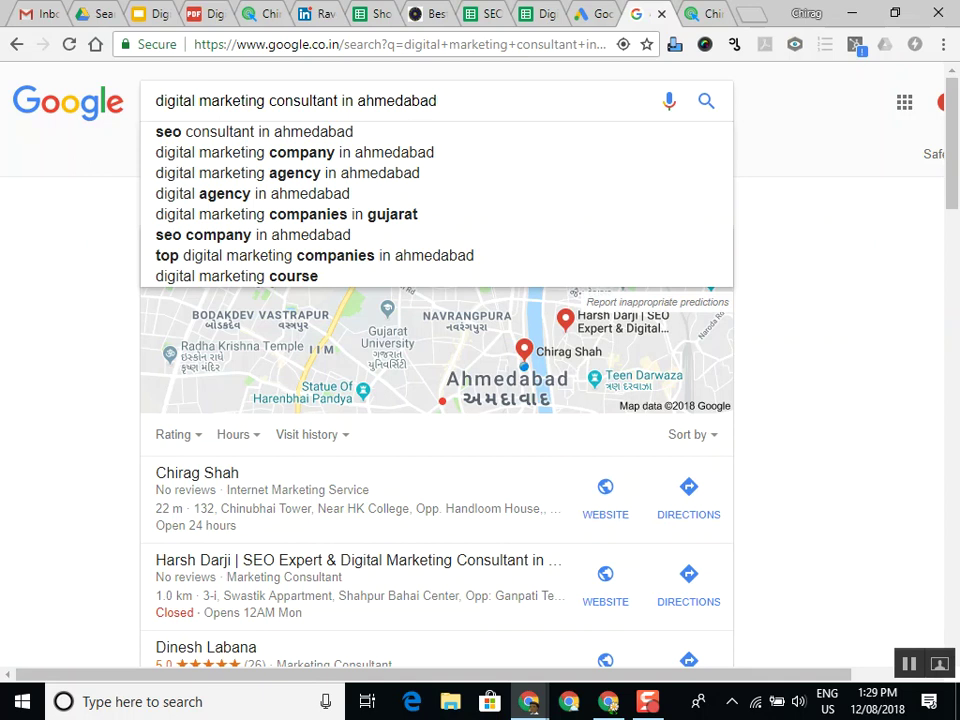
pyautogui.hotkey('ctrl', 'a')
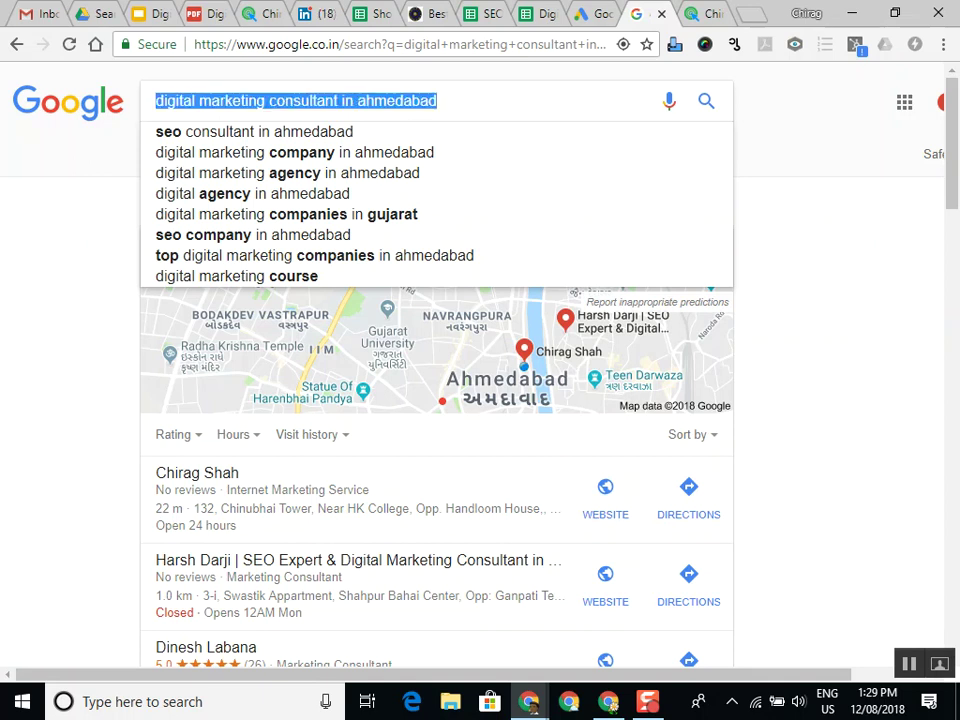
pyautogui.press('BackSpace')
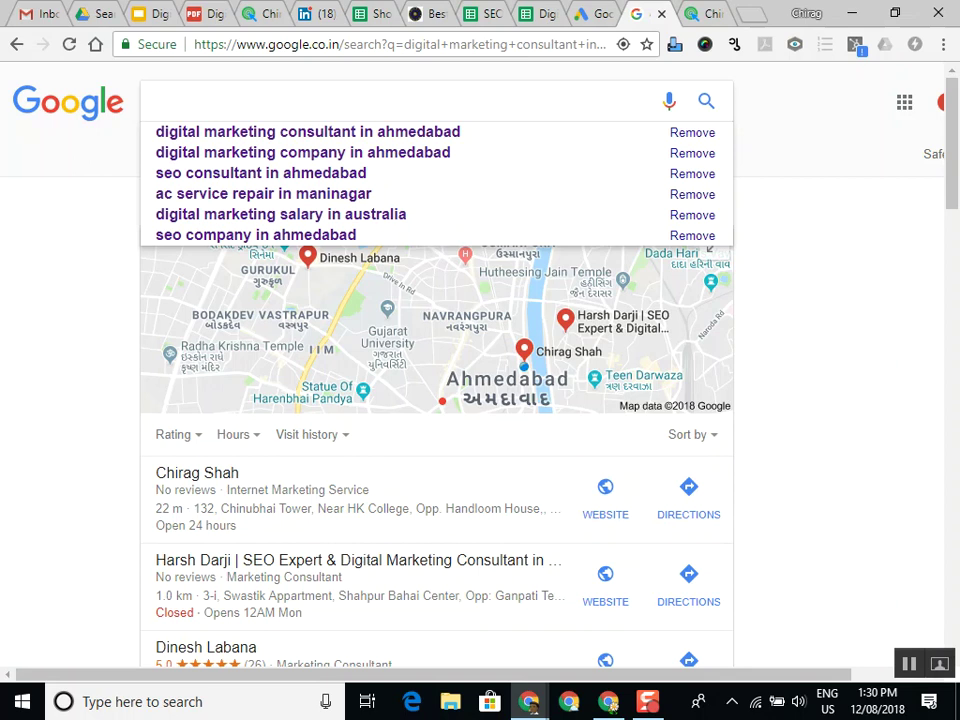
pyautogui.click(638, 155)
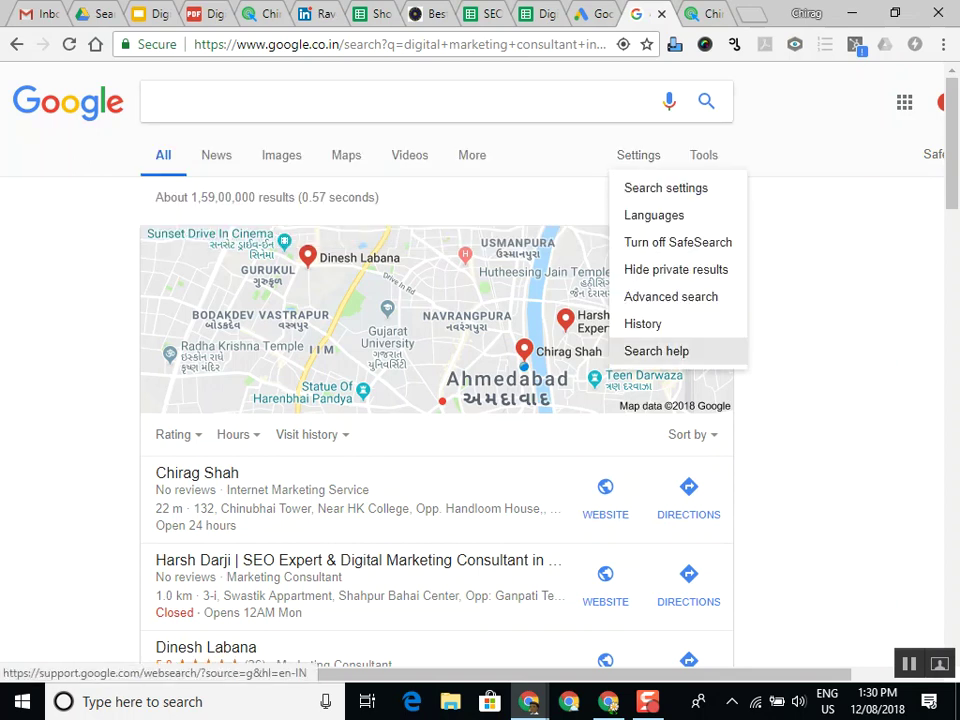
pyautogui.click(670, 297)
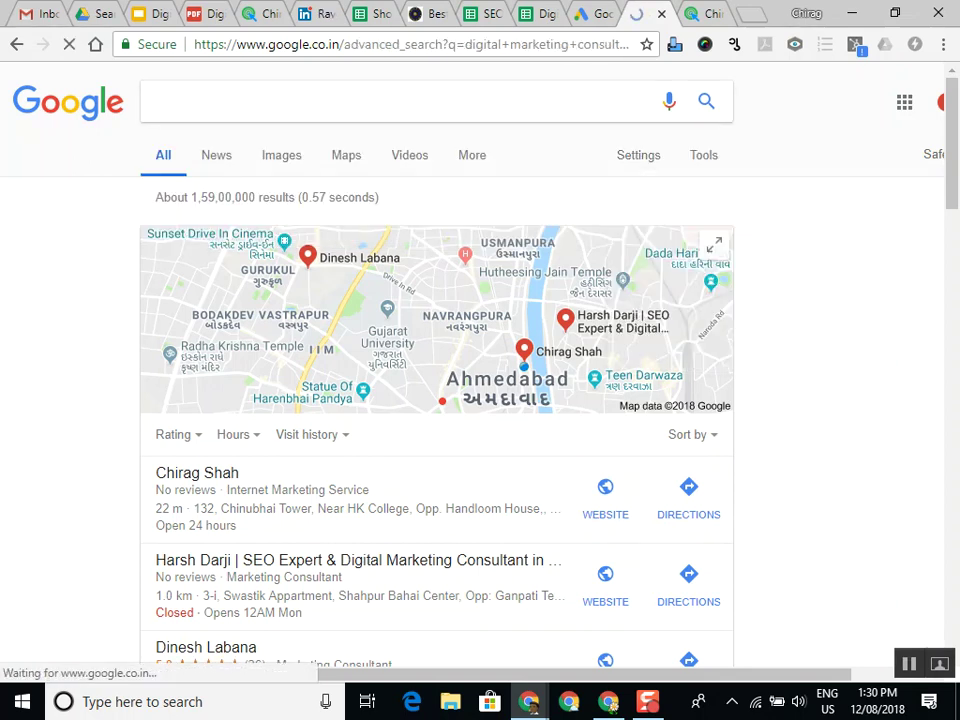
# Set the file type filter to Adobe Acrobat PDF (.pdf) on the Advanced Search page
pyautogui.scroll(-4, 480, 360)
pyautogui.scroll(-1, 426, 316)
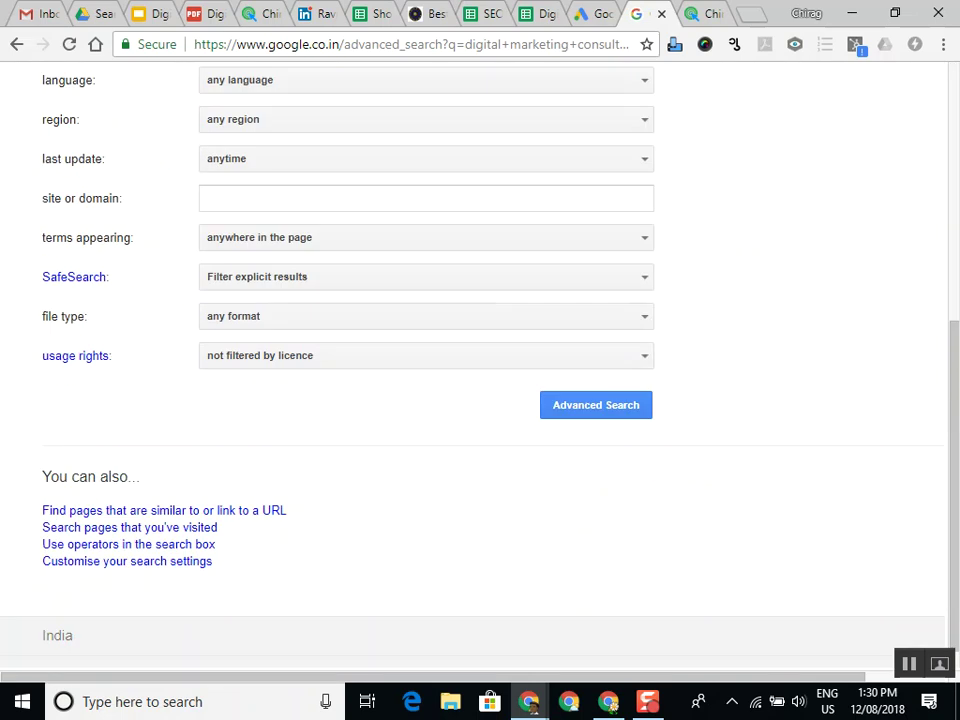
pyautogui.click(426, 316)
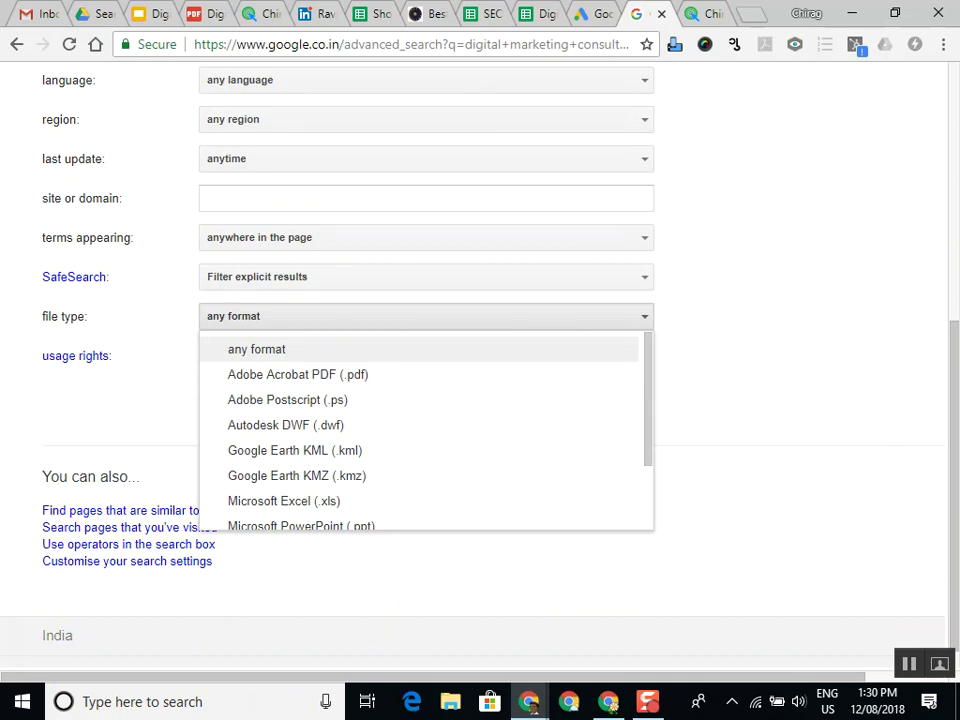
pyautogui.press('Down')
pyautogui.press('Return')
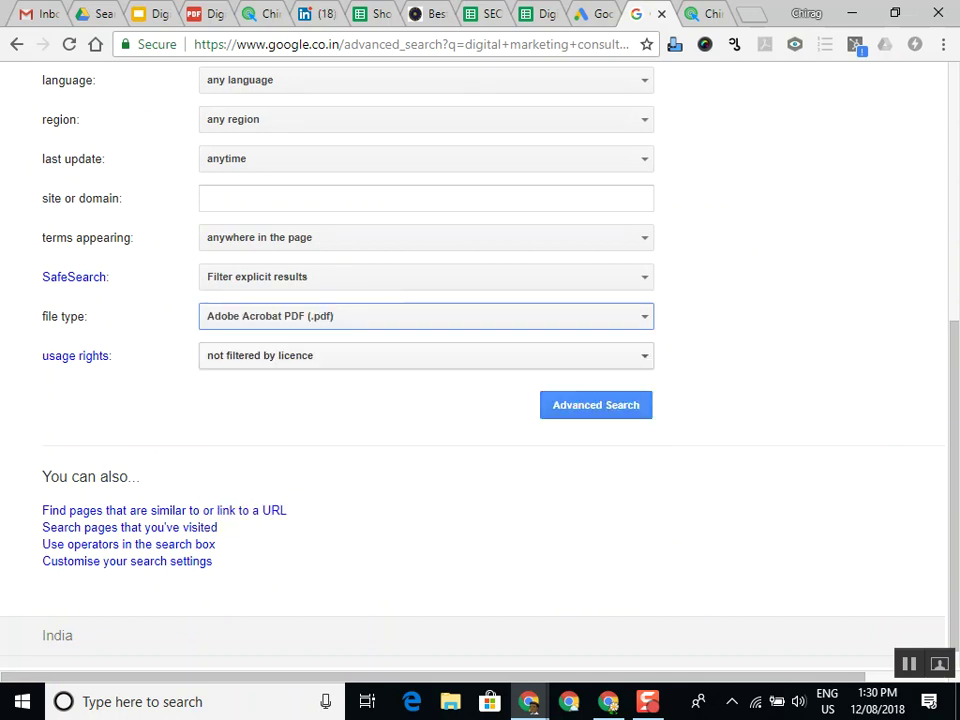
# Replace the text for "all these words" with "digital marketing proposal" and run the advanced search
pyautogui.scroll(5, 480, 360)
pyautogui.tripleClick(328, 275)
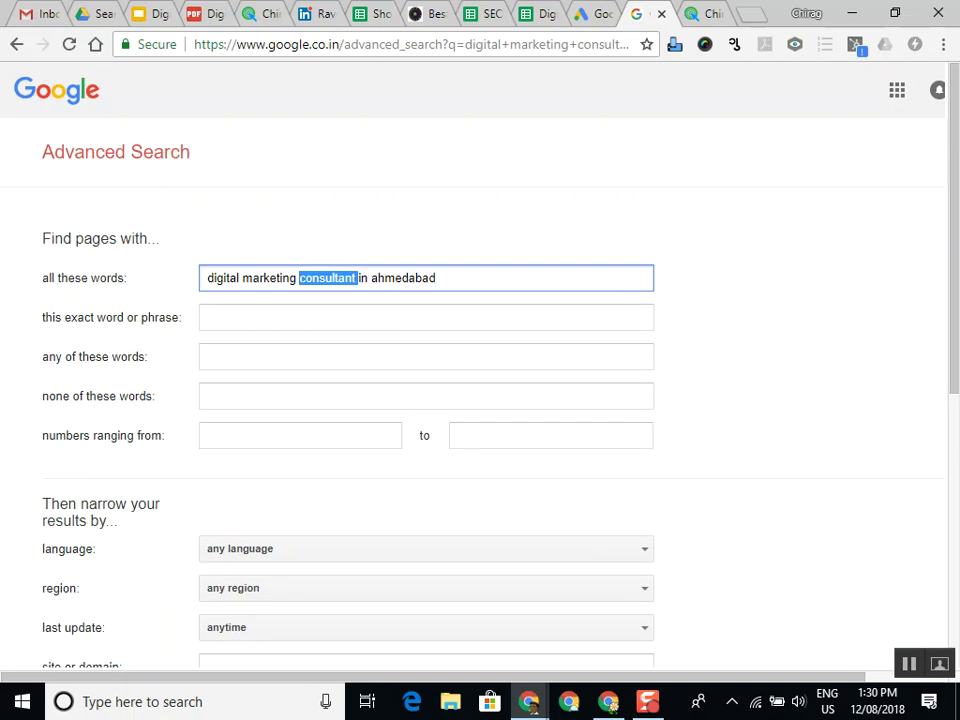
pyautogui.write('dig')
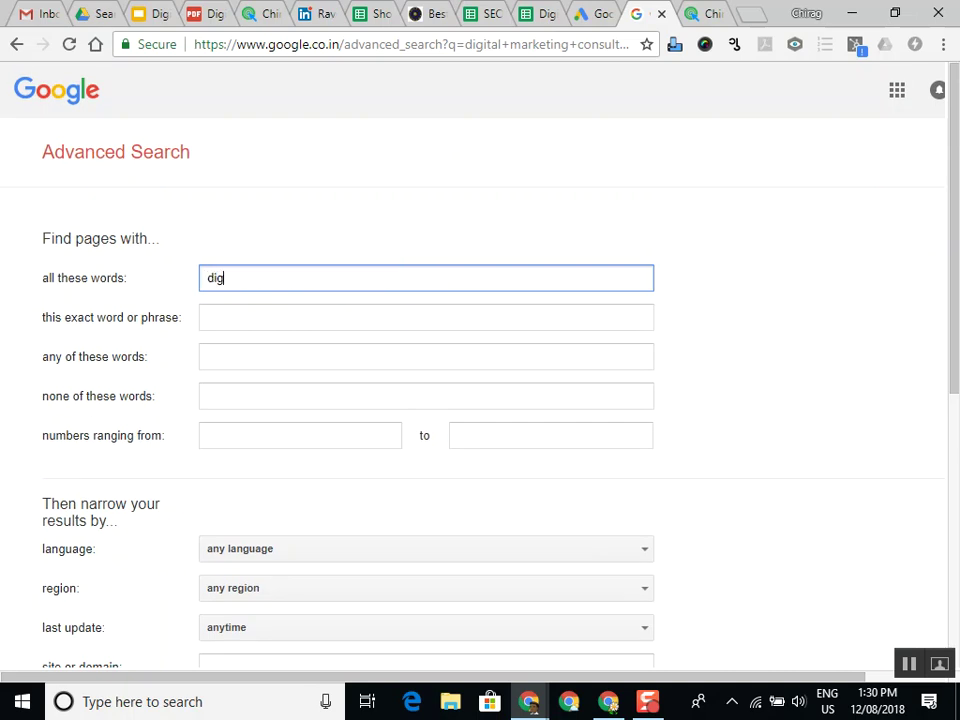
pyautogui.write('ital marketing')
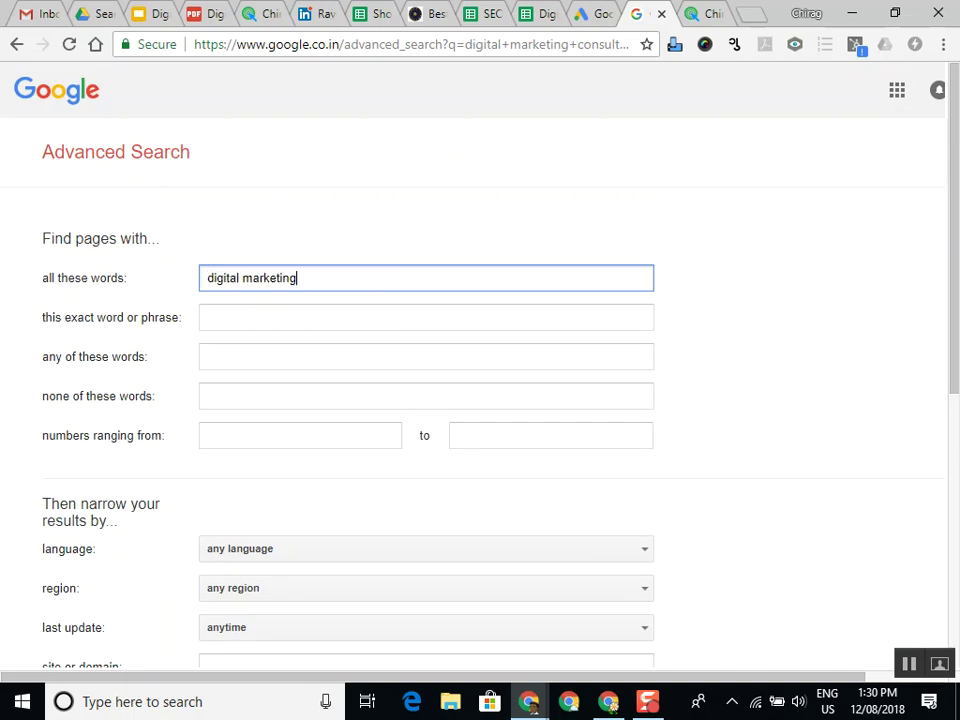
pyautogui.write('proposal')
pyautogui.scroll(-5, 480, 360)
pyautogui.scroll(4, 480, 360)
pyautogui.click(303, 184)
pyautogui.press('Left')
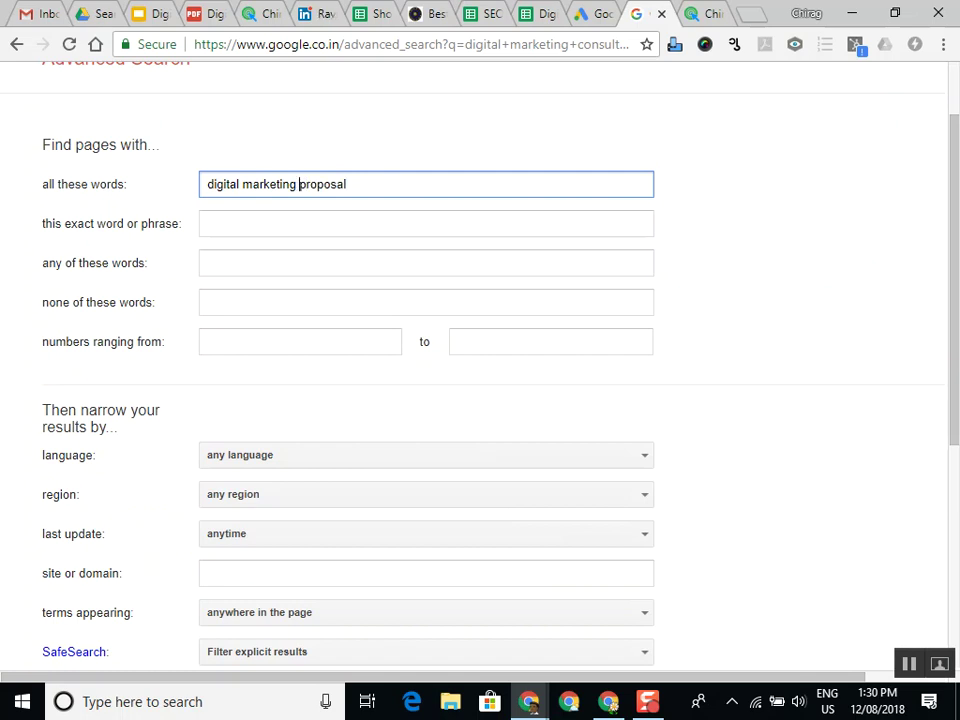
pyautogui.scroll(-5, 480, 360)
pyautogui.click(595, 377)
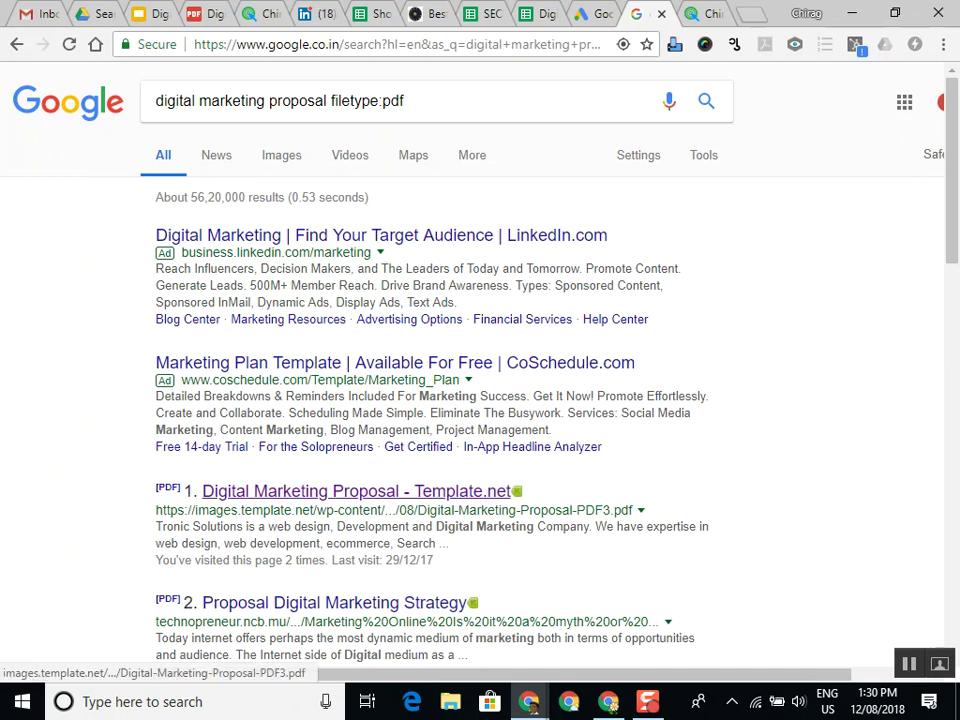
# Open the first three PDF results, from Template.net, technopreneur.ncb.mu and Dreamworth Solution, in new tabs
pyautogui.rightClick(446, 489)
pyautogui.click(480, 290)
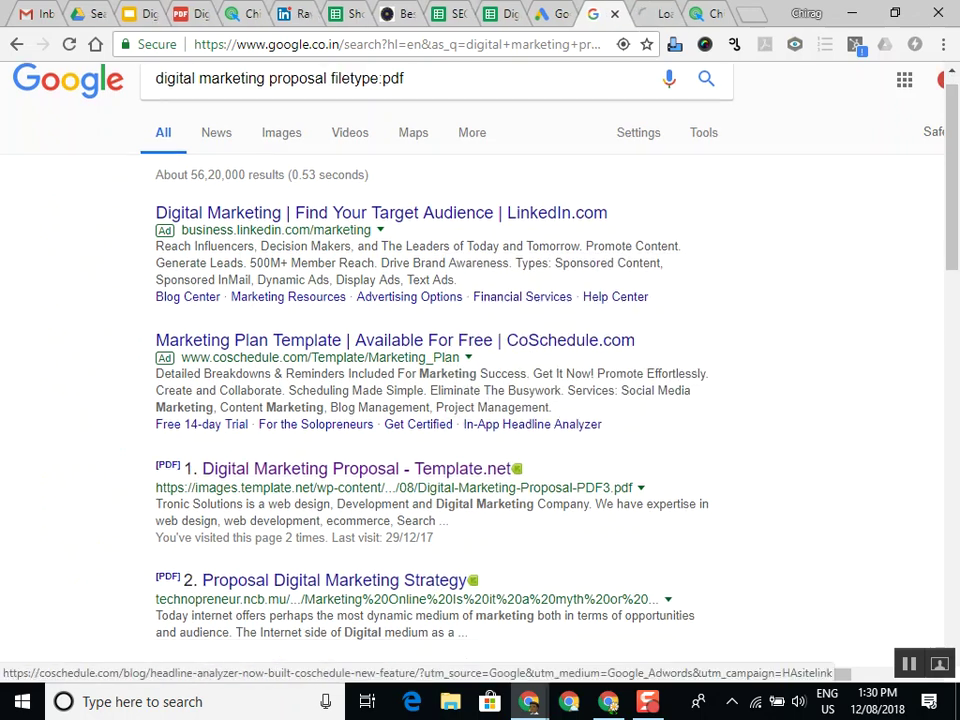
pyautogui.scroll(-2, 446, 420)
pyautogui.rightClick(446, 416)
pyautogui.click(527, 428)
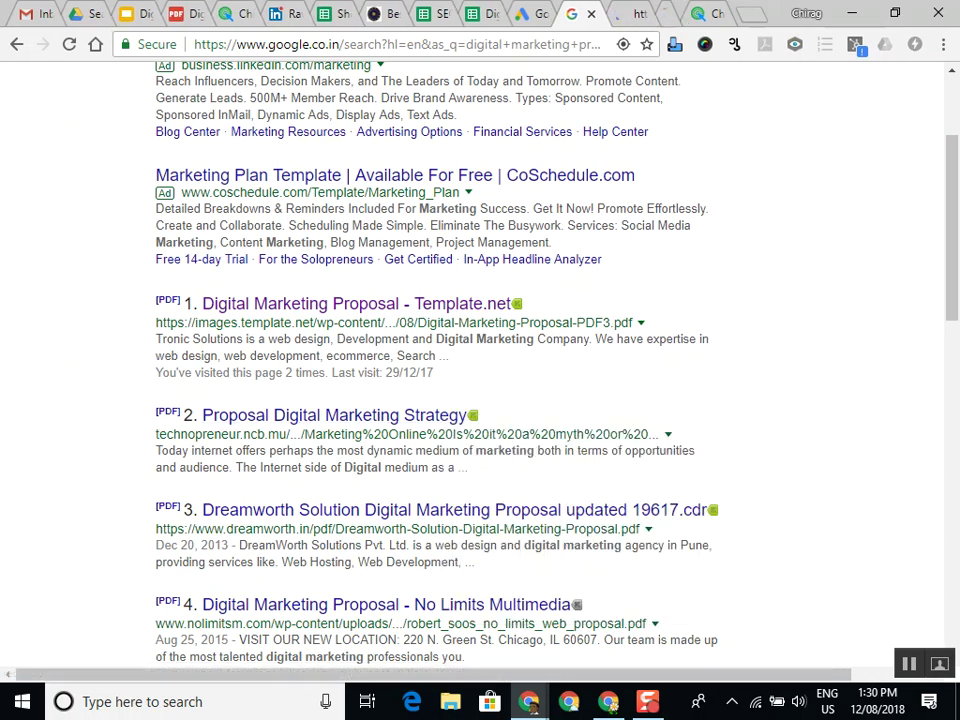
pyautogui.rightClick(418, 510)
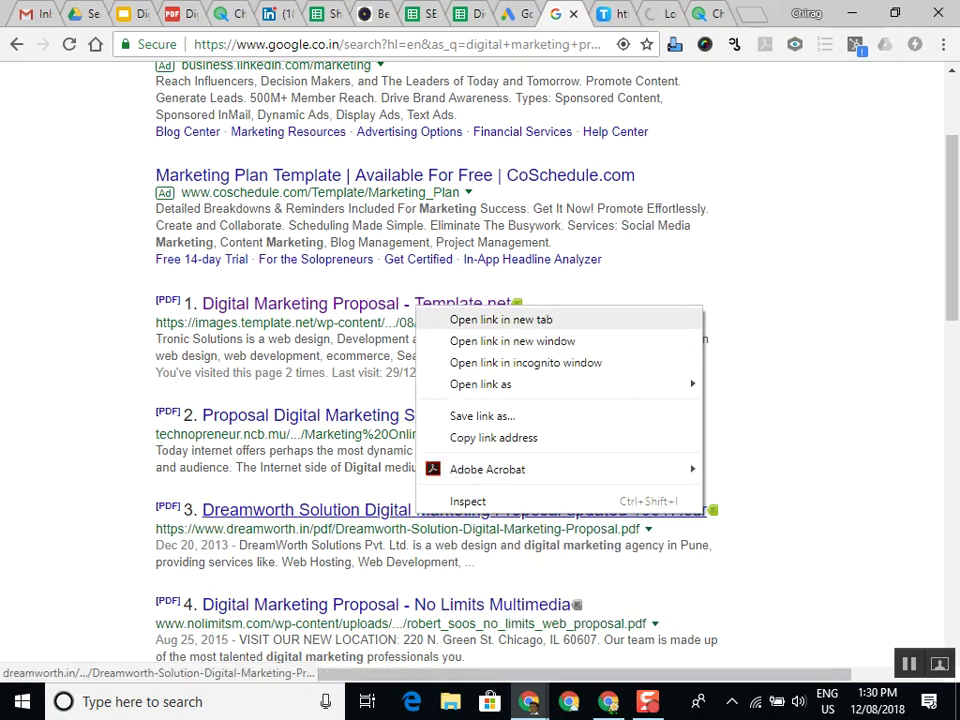
pyautogui.click(500, 319)
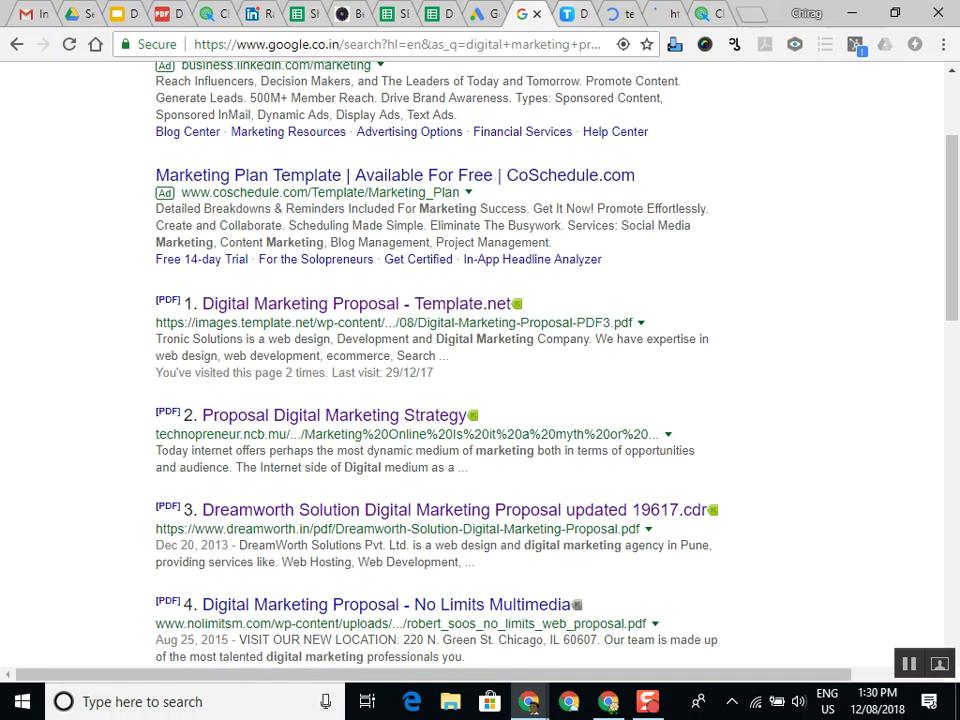
# Skim the Template.net proposal PDF and the technopreneur.ncb.mu PDF through to its Costing page
pyautogui.hotkey('ctrl', 'Tab')
pyautogui.scroll(-5, 470, 380)
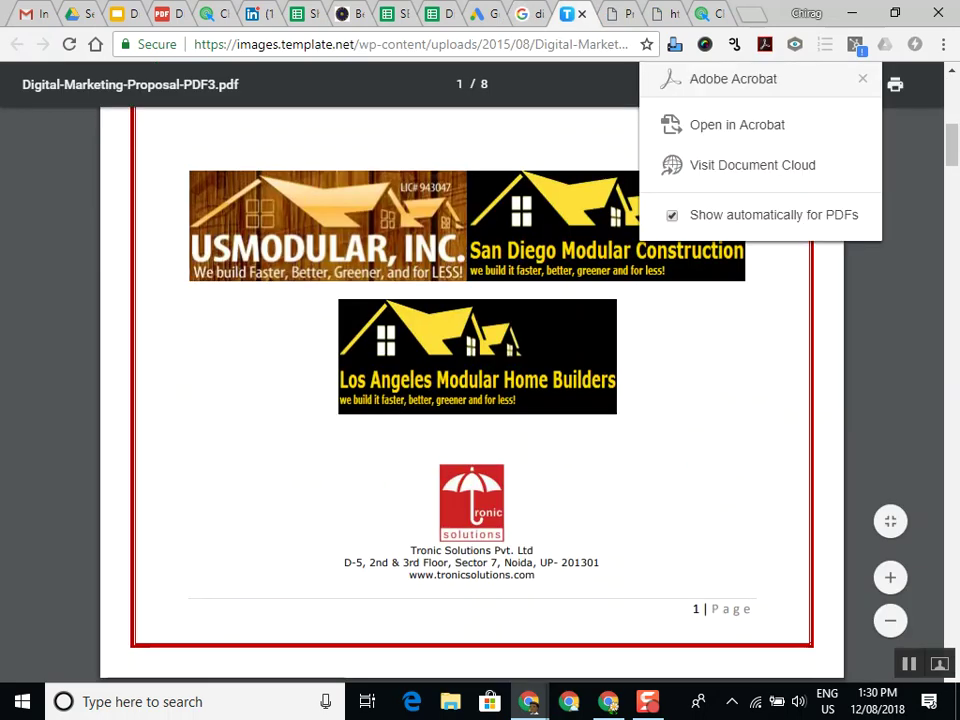
pyautogui.scroll(-10, 470, 380)
pyautogui.scroll(-15, 470, 380)
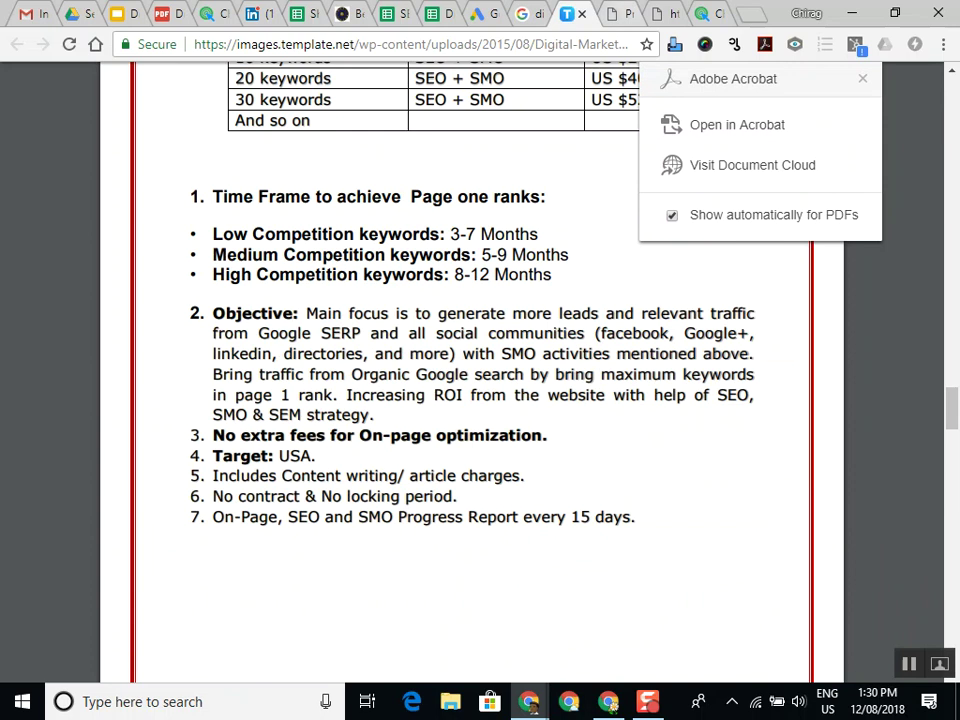
pyautogui.hotkey('ctrl', 'Tab')
pyautogui.scroll(-10, 470, 380)
pyautogui.scroll(-20, 470, 380)
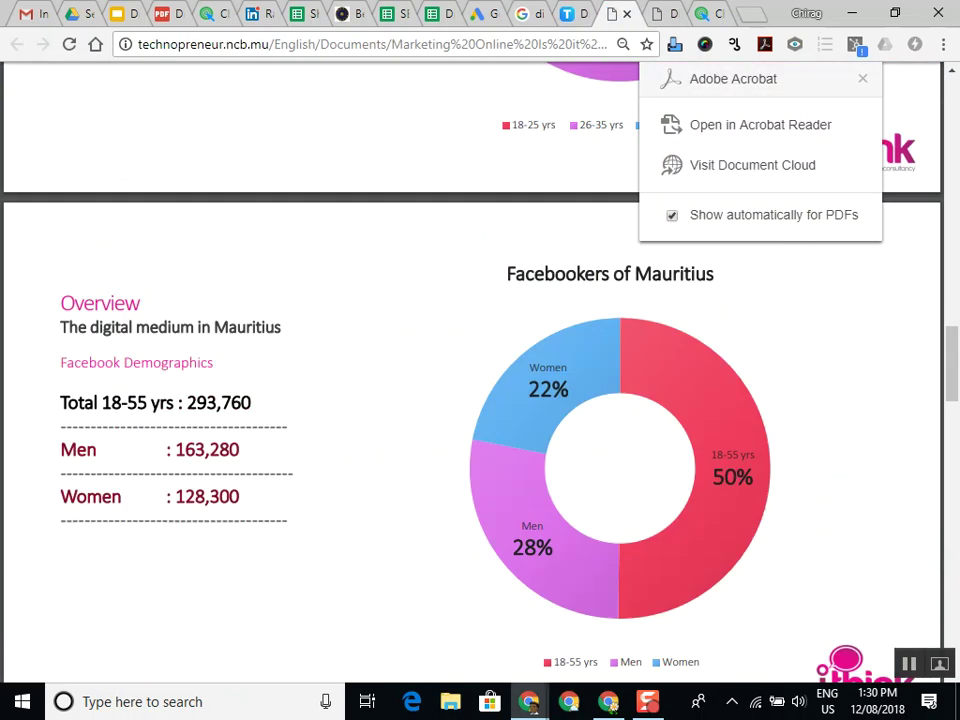
pyautogui.scroll(-6, 470, 380)
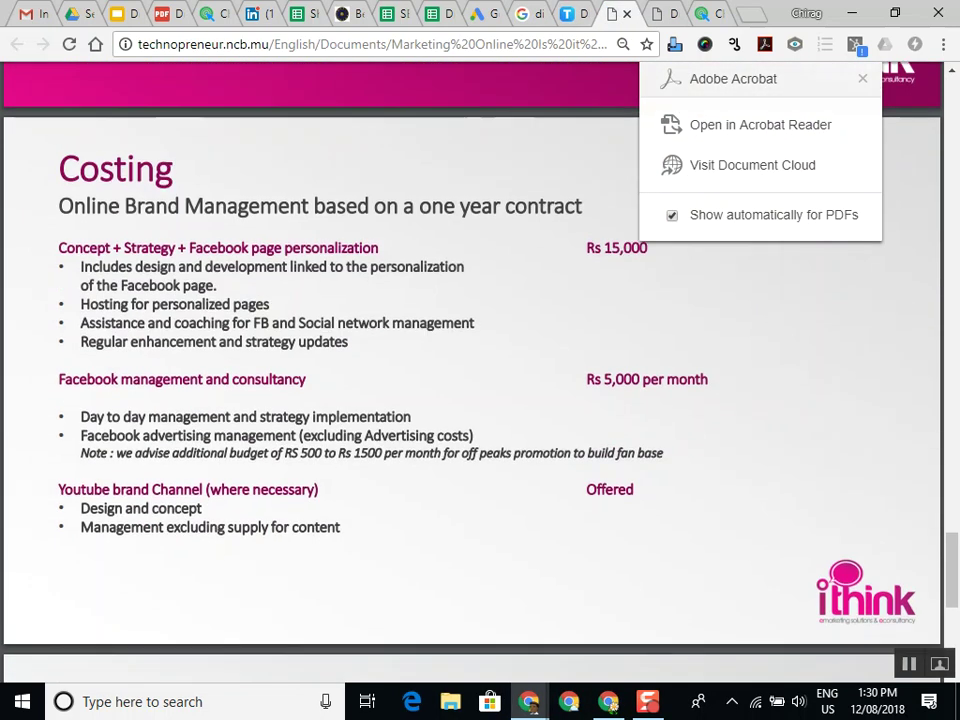
# Return to the "digital marketing proposal filetype:pdf" results and highlight the search time and the number of results
pyautogui.hotkey('ctrl', 'shift', 'Tab')
pyautogui.scroll(3, 470, 380)
pyautogui.moveTo(290, 197); pyautogui.dragTo(337, 197)
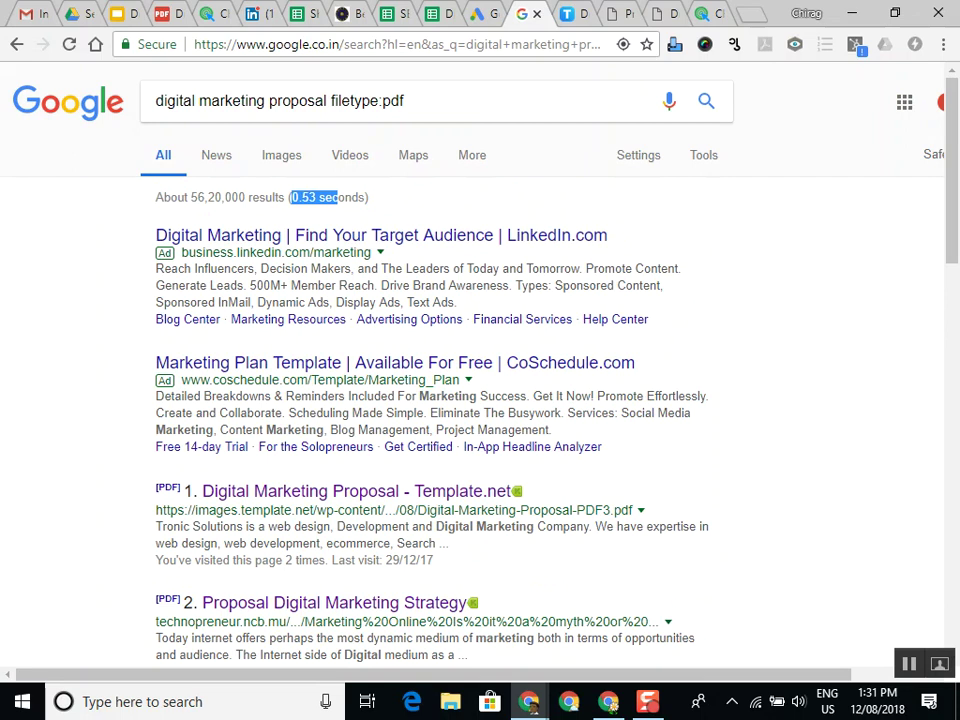
pyautogui.moveTo(191, 197); pyautogui.dragTo(247, 197)
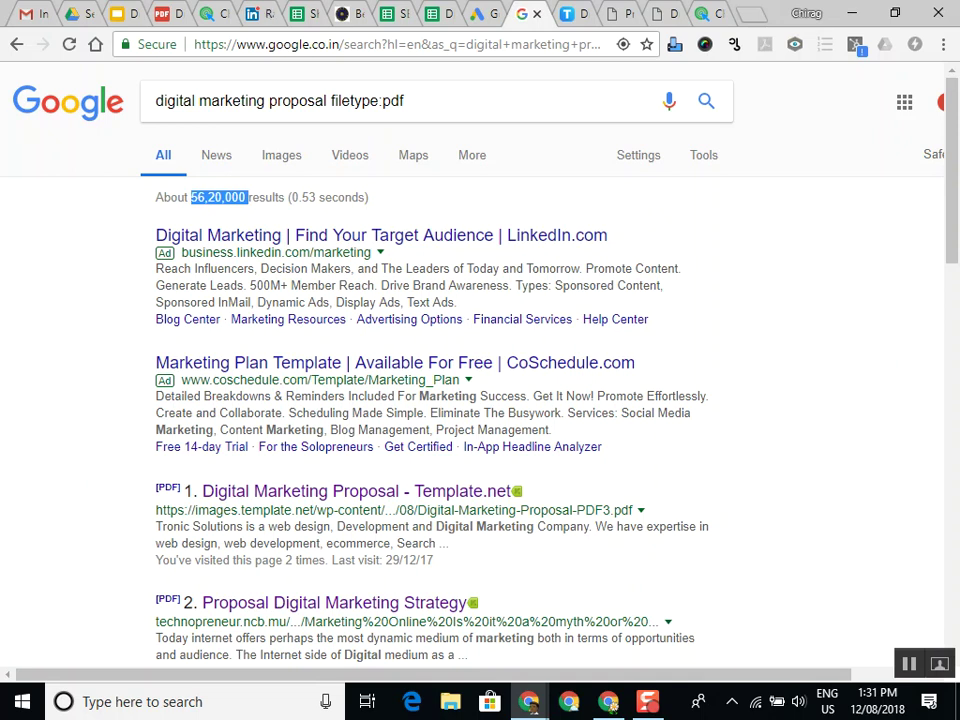
pyautogui.tripleClick(280, 100)
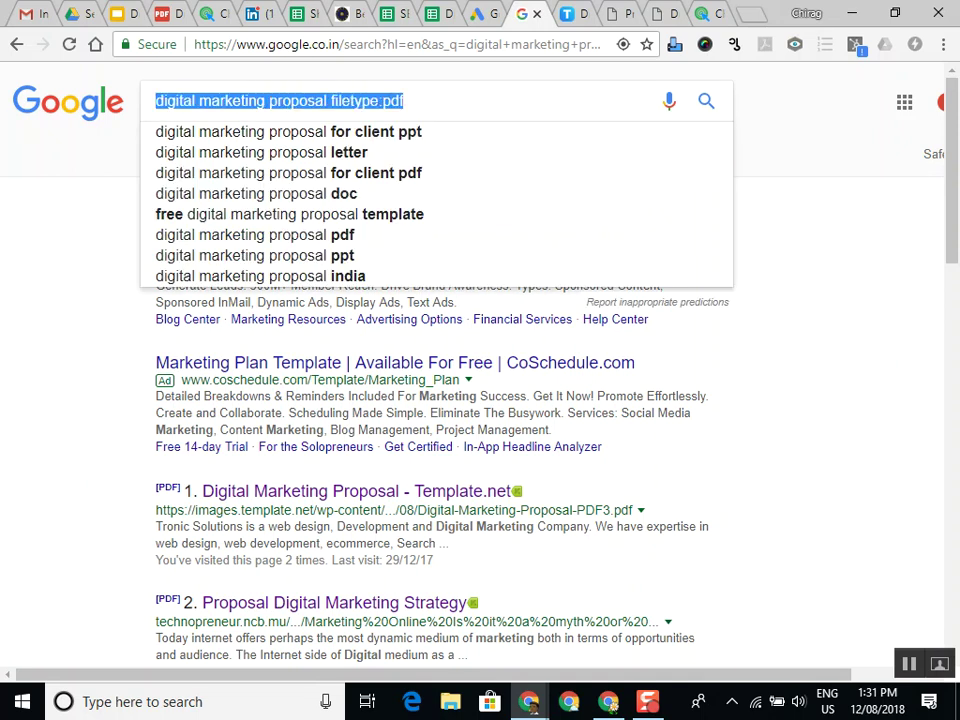
pyautogui.write('ahmed')
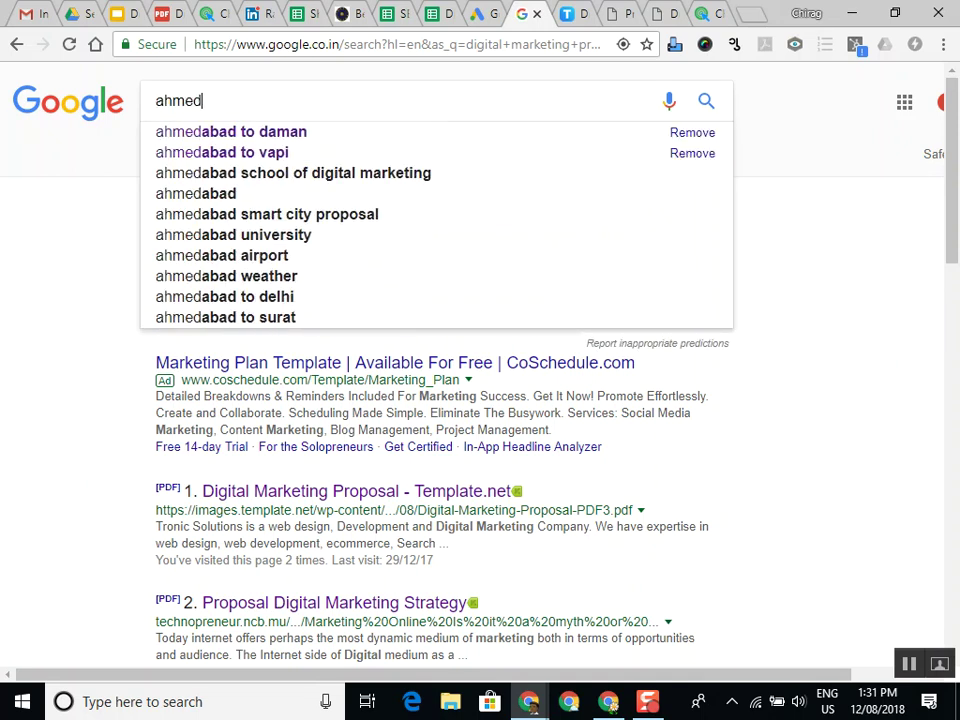
pyautogui.write('aba')
pyautogui.press('BackSpace')
pyautogui.press('BackSpace')
pyautogui.press('BackSpace')
pyautogui.press('BackSpace')
pyautogui.press('BackSpace')
pyautogui.press('BackSpace')
pyautogui.press('BackSpace')
pyautogui.press('BackSpace')
# Search Google for "time of india ahmedabad"
pyautogui.write('time of ')
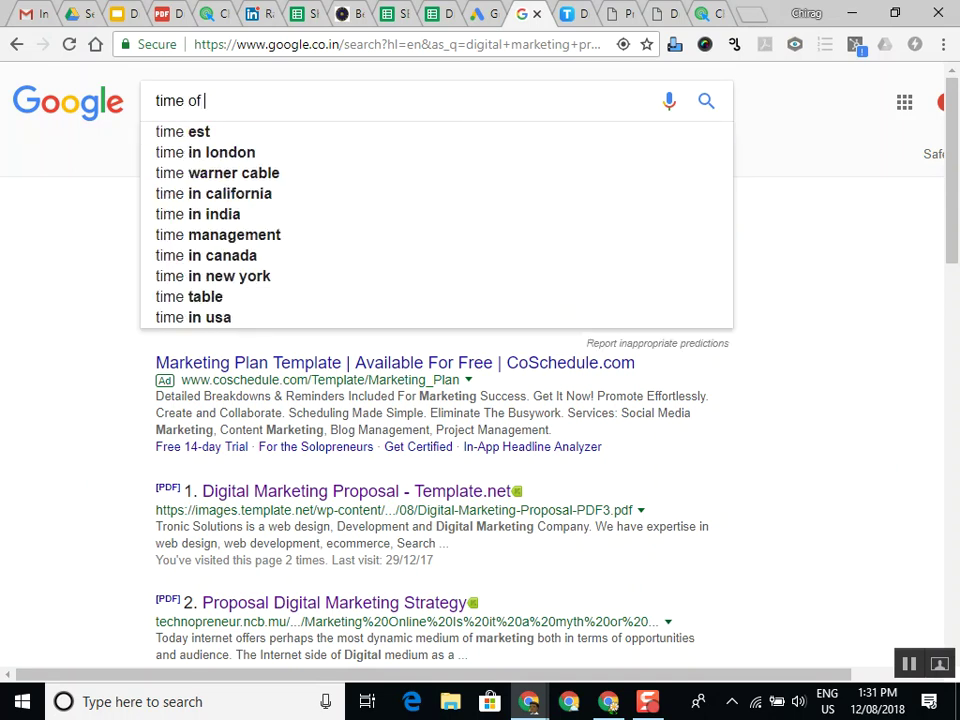
pyautogui.write('india')
pyautogui.press('Down')
pyautogui.press('Down')
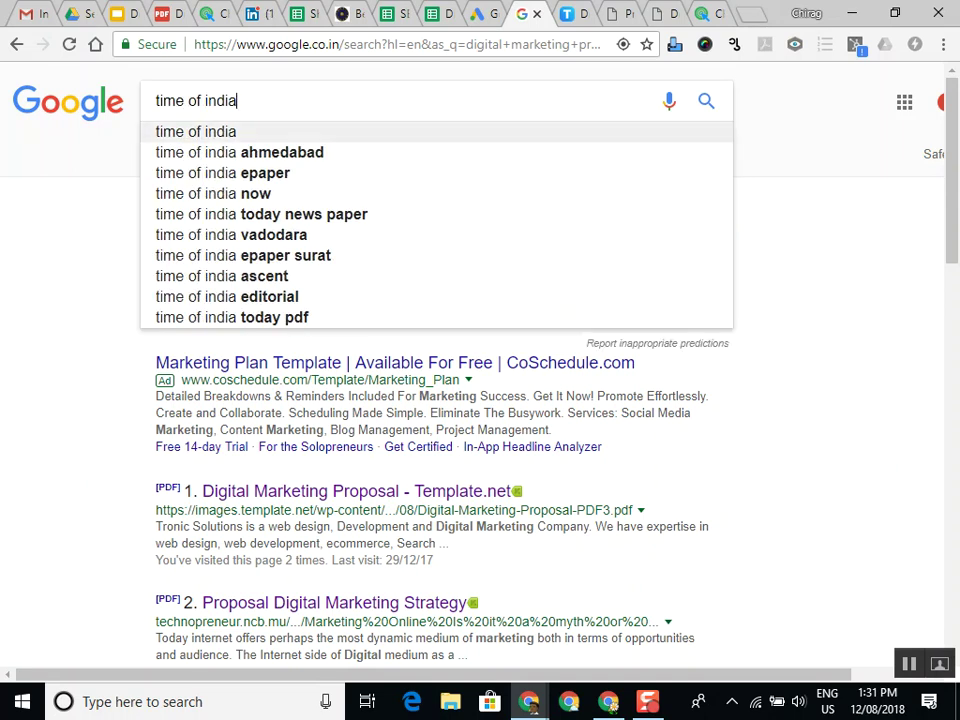
pyautogui.press('Return')
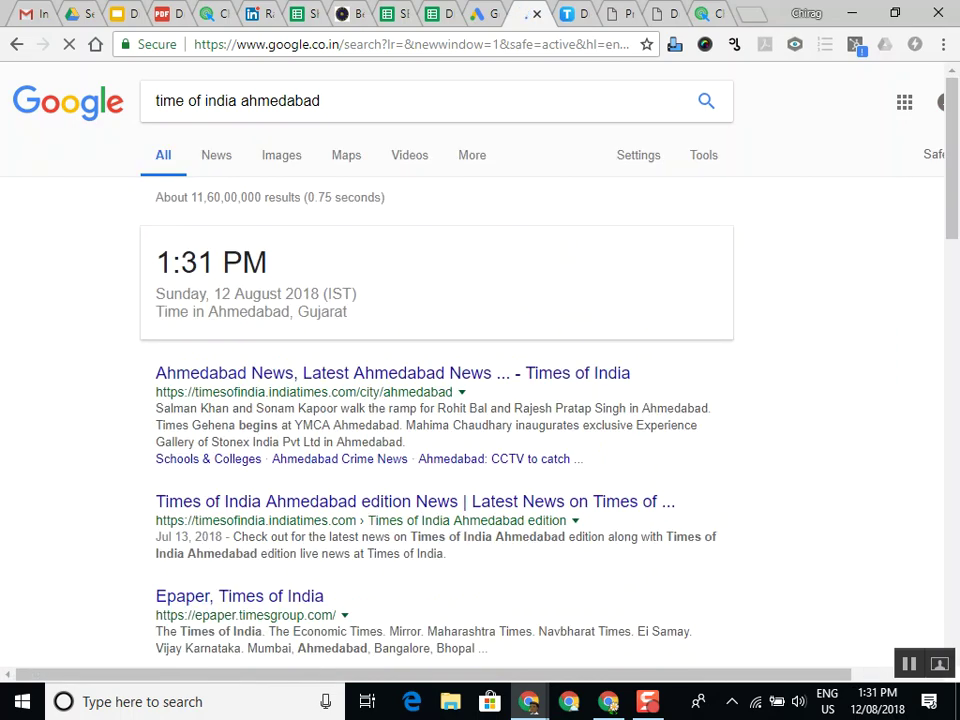
# Copy the first result's timesofindia.indiatimes.com/city/ahmedabad URL and paste it over the current search query
pyautogui.moveTo(162, 392); pyautogui.dragTo(453, 392)
pyautogui.hotkey('ctrl', 'c')
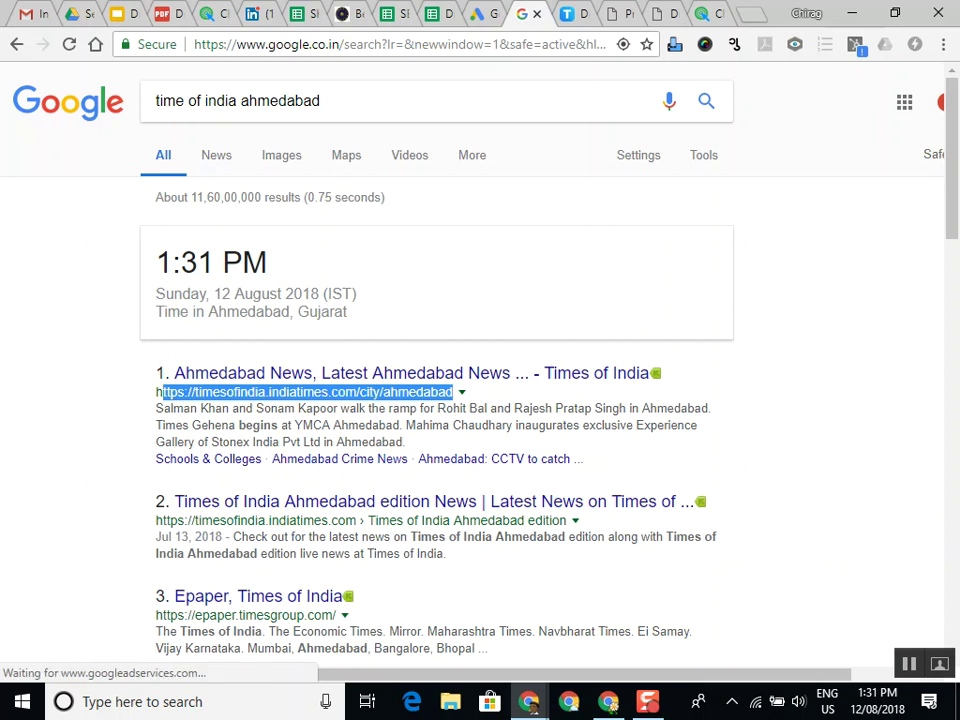
pyautogui.click(320, 100)
pyautogui.hotkey('ctrl', 'a')
pyautogui.hotkey('ctrl', 'v')
# Replace the protocol prefix of the pasted URL with the "site:" operator
pyautogui.click(163, 100)
pyautogui.click(155, 100)
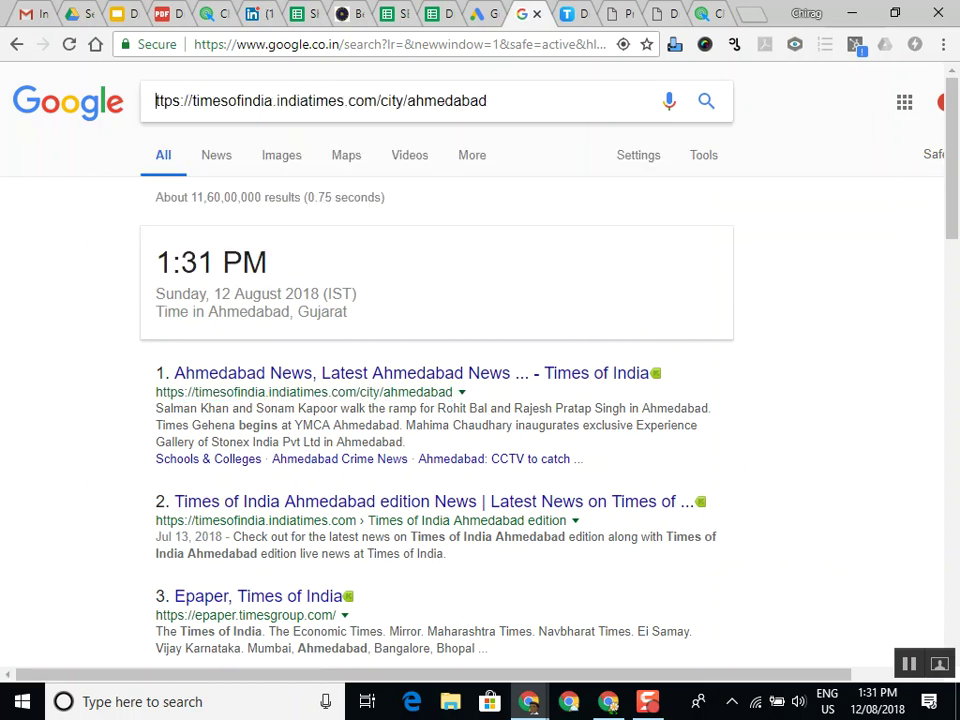
pyautogui.press('Delete')
pyautogui.press('Delete')
pyautogui.press('Delete')
pyautogui.press('Delete')
pyautogui.press('Delete')
pyautogui.press('Delete')
pyautogui.press('Delete')
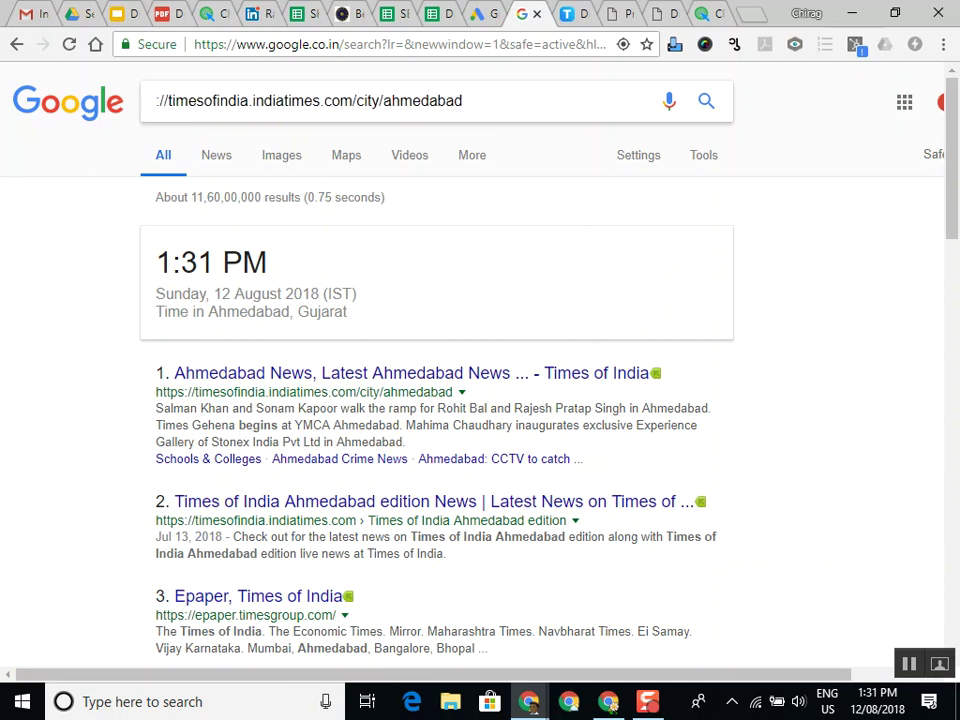
pyautogui.write('site:')
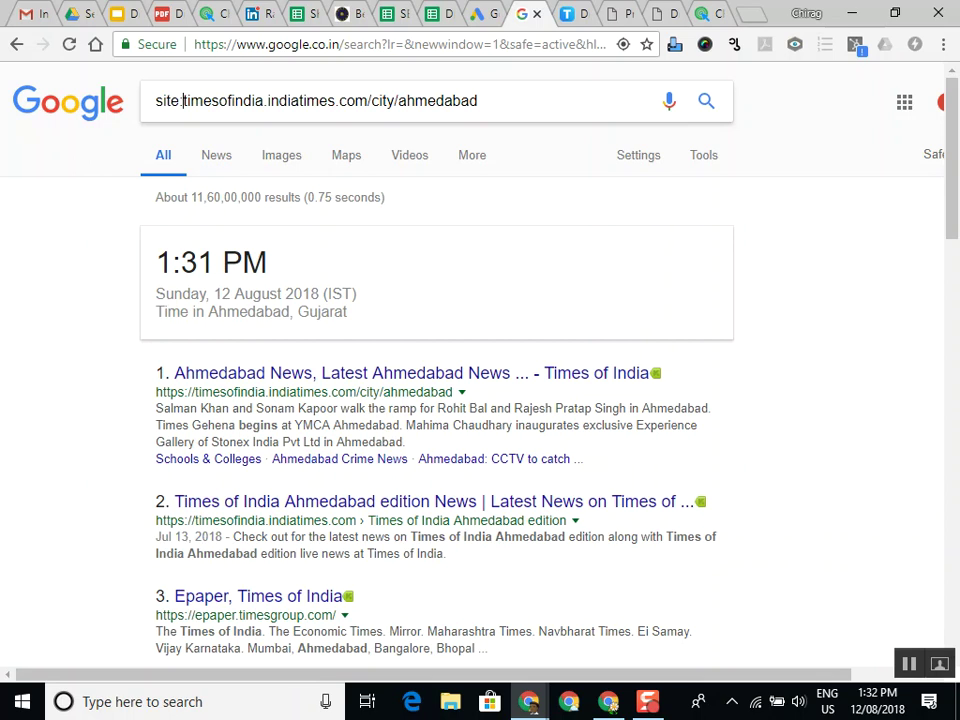
# Add "digital marketing" before the site operator and search for "digital marketing site:timesofindia.indiatimes.com/city/ahmedabad"
pyautogui.press('Left')
pyautogui.press('Left')
pyautogui.press('Left')
pyautogui.press('Left')
pyautogui.press('Left')
pyautogui.write('digital marke')
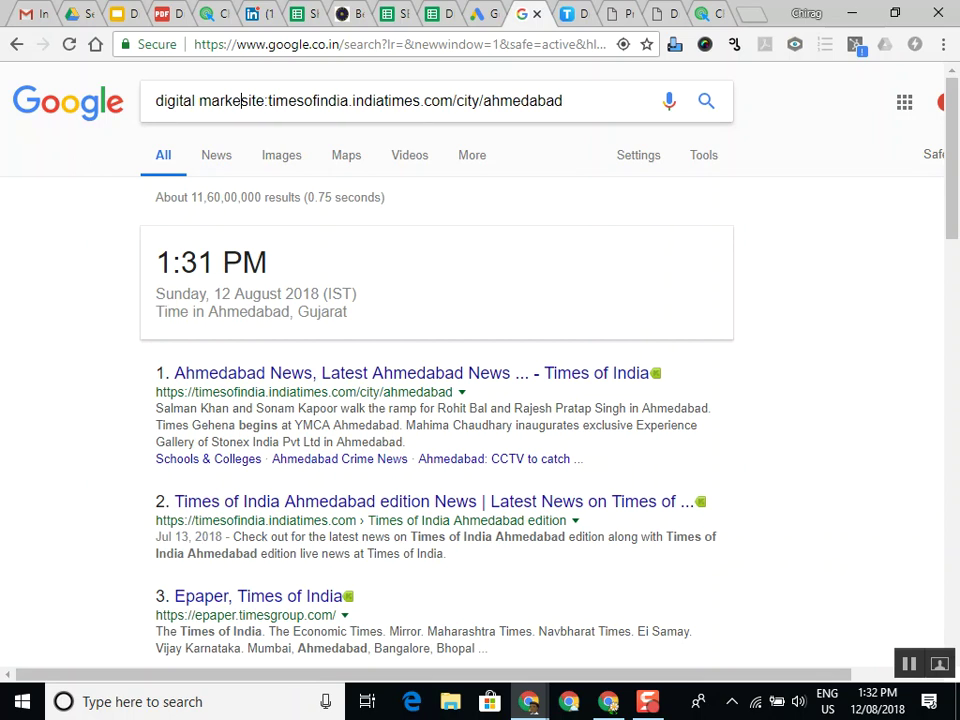
pyautogui.write('ting')
pyautogui.press('Return')
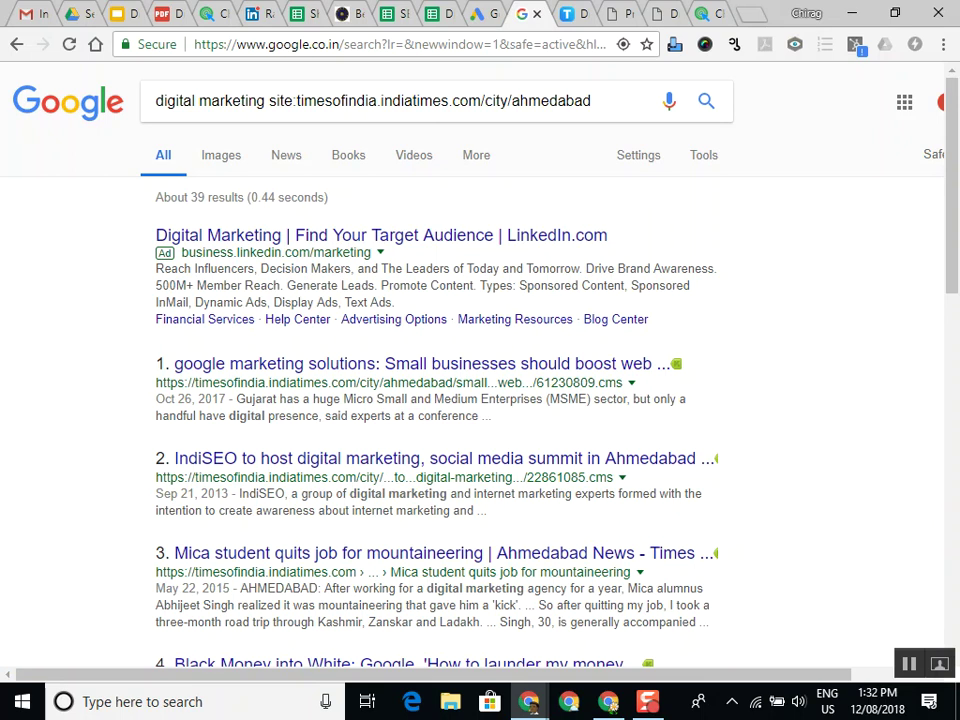
# Copy the indiatimes.com/city/ahmedabad address from the search query and find it within the results page
pyautogui.scroll(-3, 440, 480)
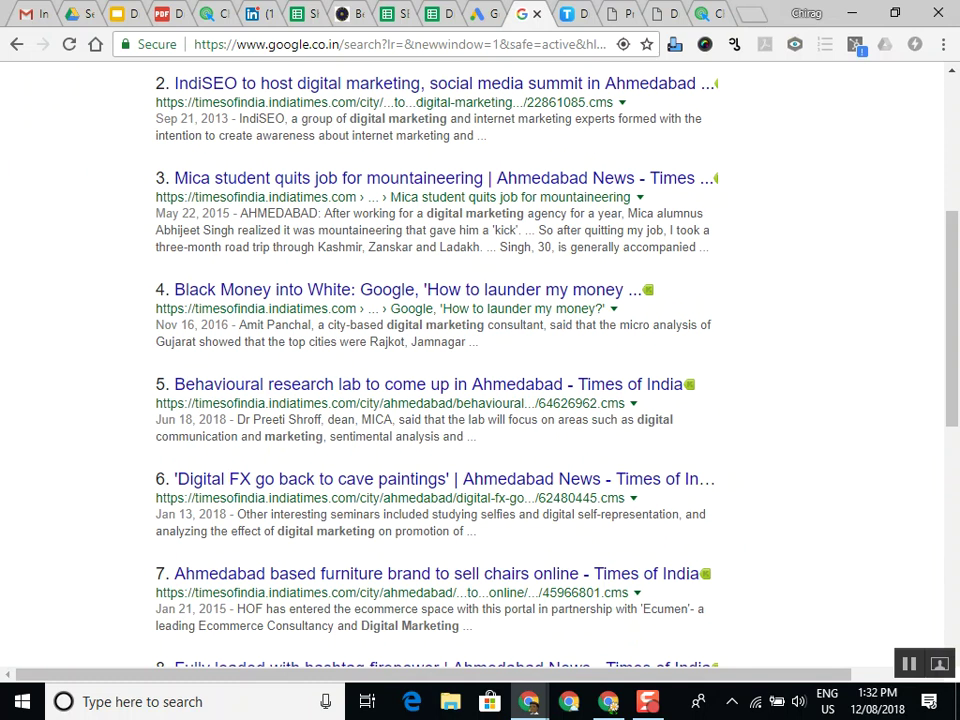
pyautogui.scroll(3, 440, 360)
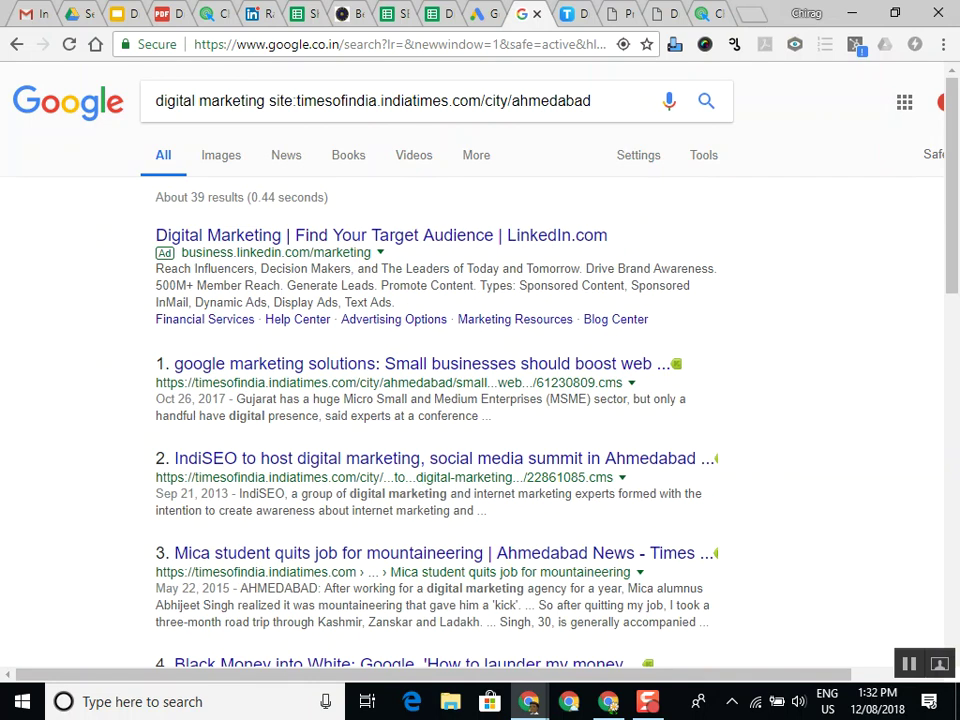
pyautogui.moveTo(300, 100); pyautogui.dragTo(591, 100)
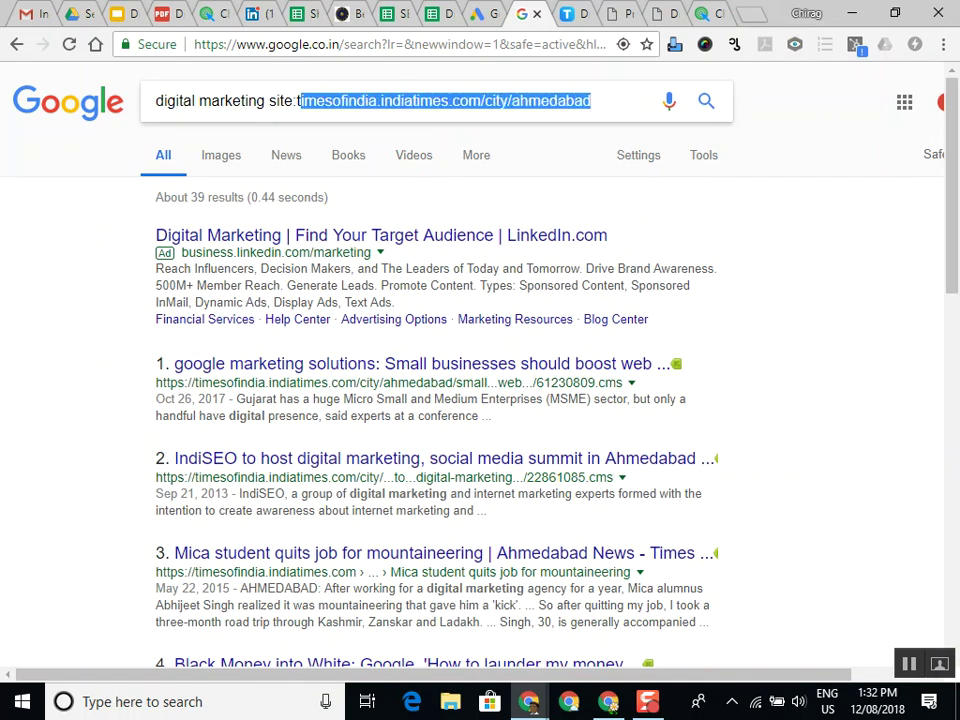
pyautogui.hotkey('ctrl', 'c')
pyautogui.hotkey('ctrl', 'f')
pyautogui.hotkey('ctrl', 'v')
pyautogui.scroll(-3, 430, 360)
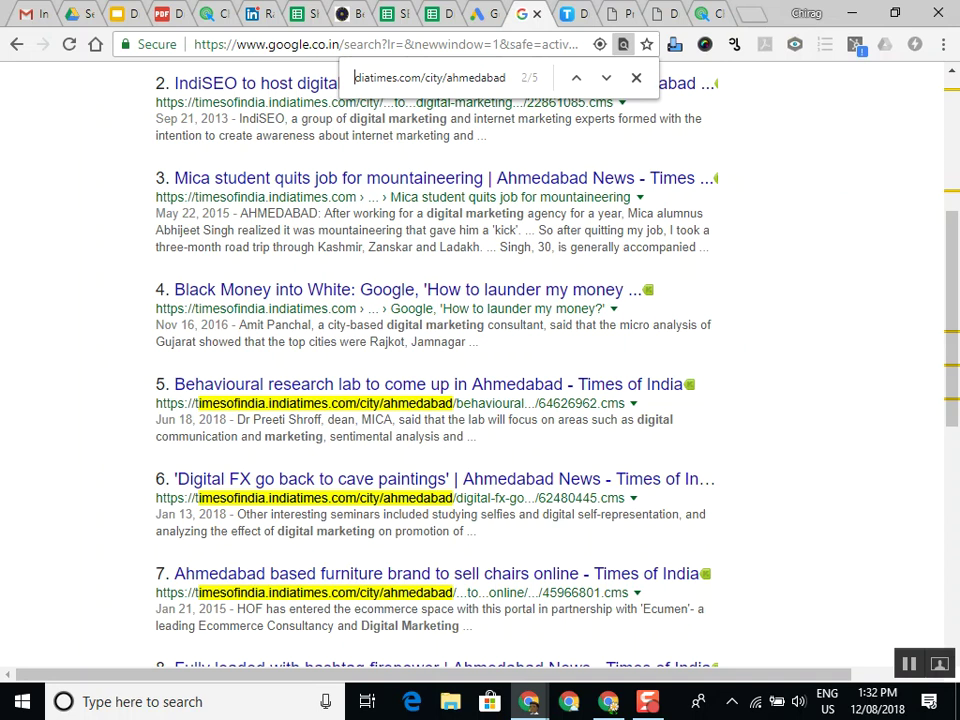
# Correct the find text to start with "timesofindia" and check which result URLs on the page match it
pyautogui.press('Left')
pyautogui.press('Left')
pyautogui.press('Left')
pyautogui.press('Left')
pyautogui.press('Left')
pyautogui.press('Left')
pyautogui.press('Left')
pyautogui.press('Left')
pyautogui.press('Left')
pyautogui.press('Left')
pyautogui.press('Left')
pyautogui.press('Left')
pyautogui.press('Left')
pyautogui.press('Left')
pyautogui.press('Left')
pyautogui.press('Left')
pyautogui.press('Left')
pyautogui.press('Left')
pyautogui.press('Left')
pyautogui.press('Left')
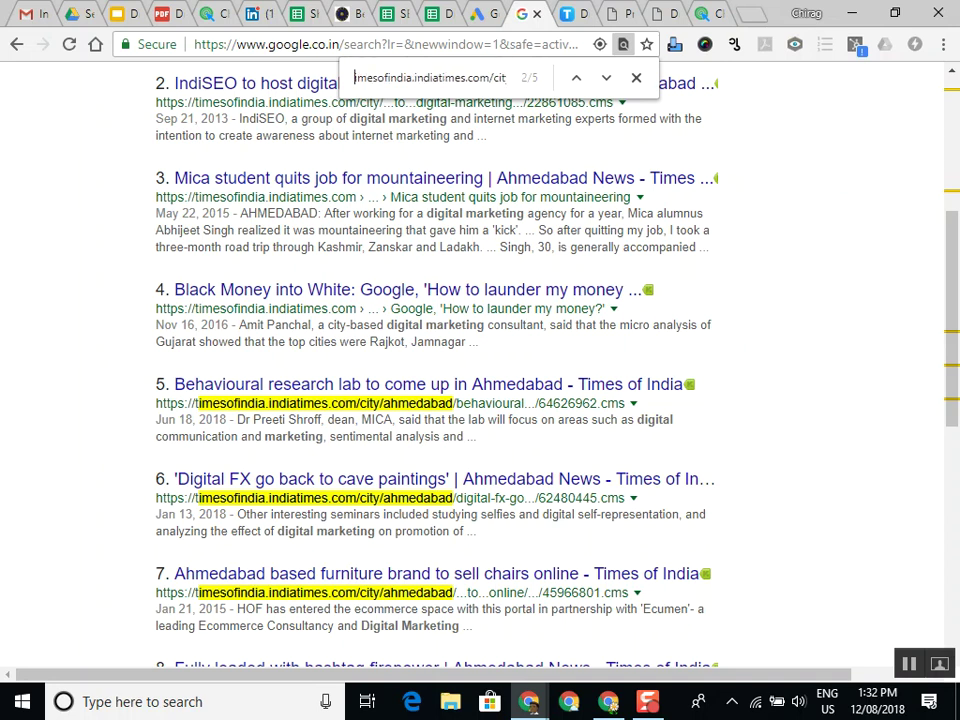
pyautogui.write('t')
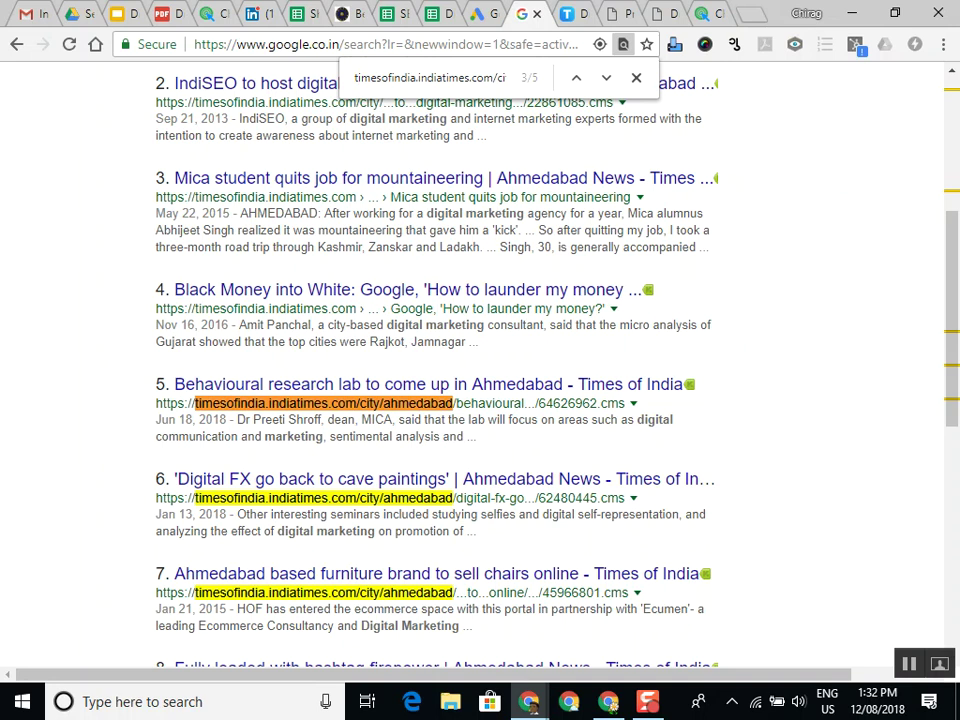
pyautogui.scroll(-6, 435, 360)
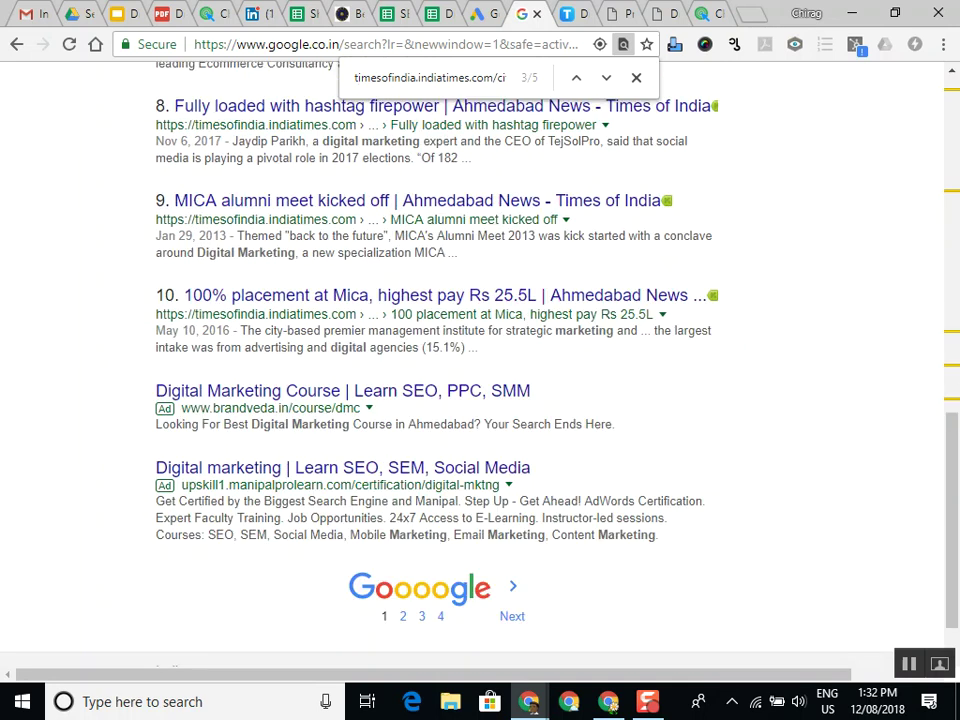
pyautogui.scroll(8, 435, 360)
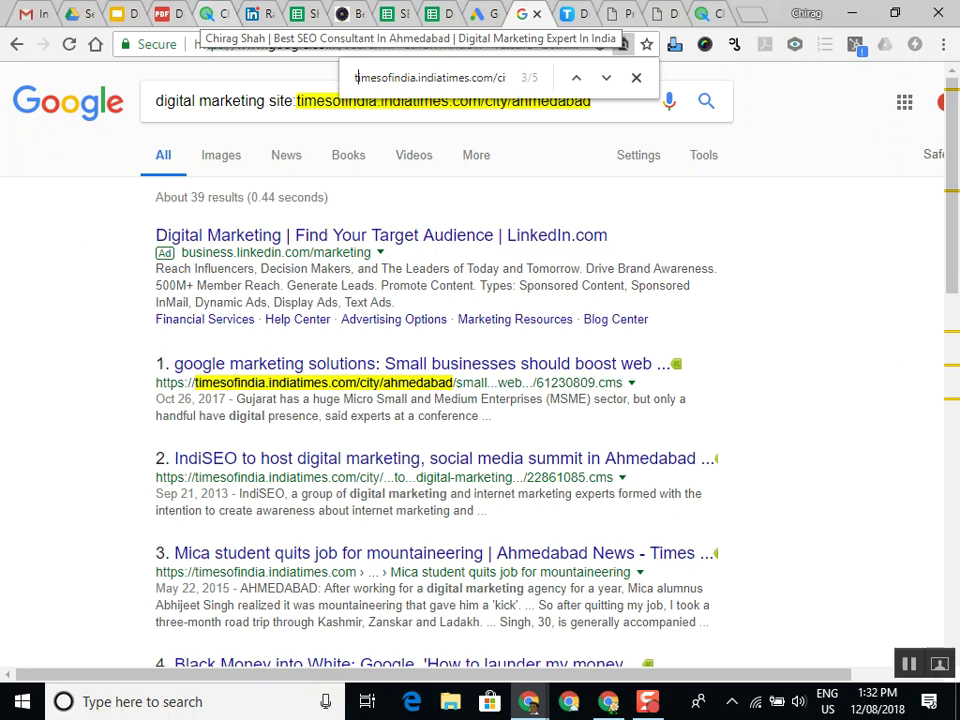
# Check the SEO training topics in Digital-Marketing-Course-Syllabus.pdf, then switch to the Gmail inbox
pyautogui.click(210, 14)
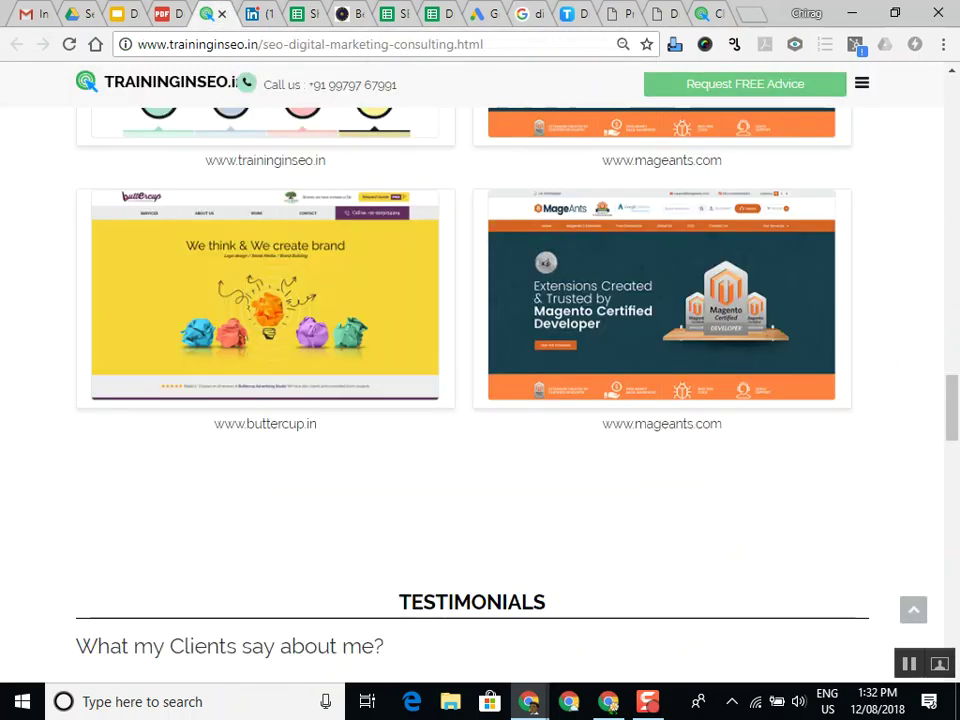
pyautogui.click(163, 14)
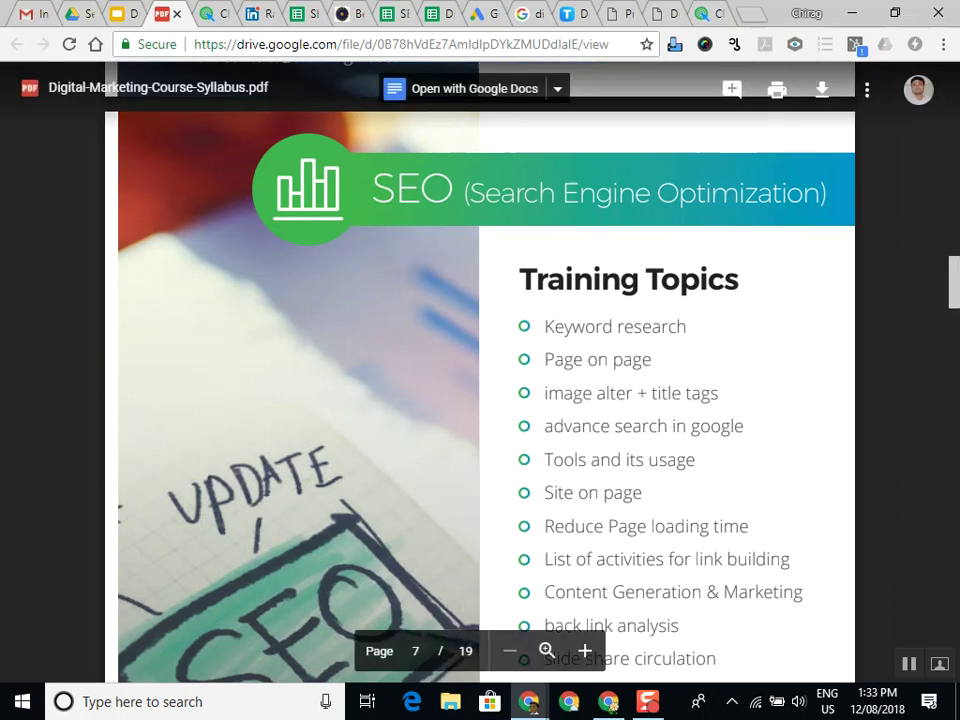
pyautogui.hotkey('ctrl', '1')
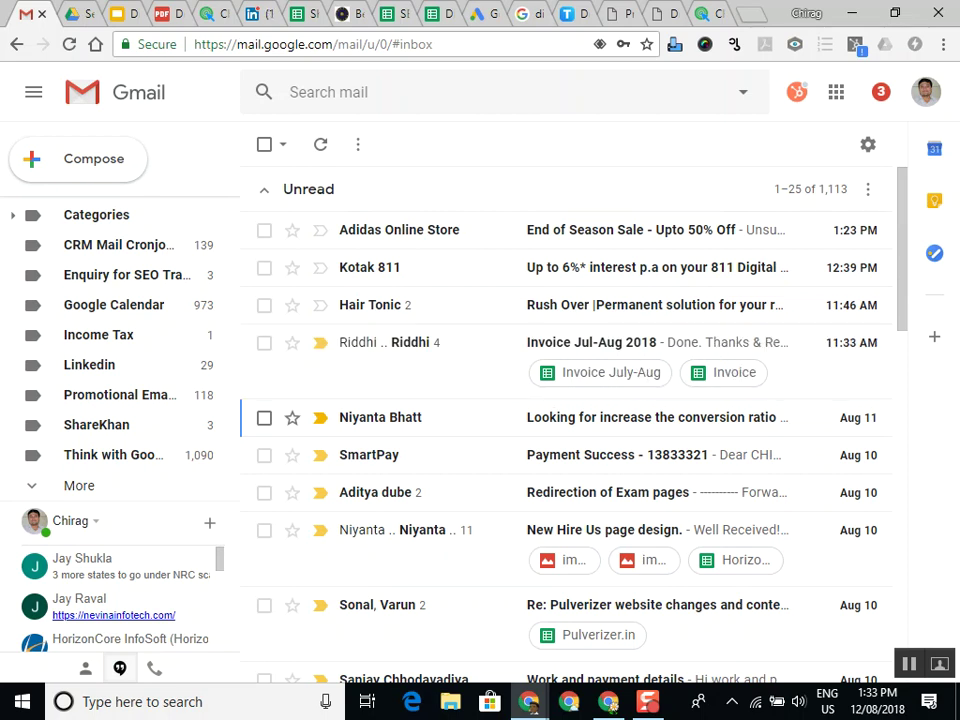
# Capture the header area of the traininginseo.in consulting page as a selected-area screenshot with Awesome Screenshot
pyautogui.click(210, 14)
pyautogui.scroll(20, 670, 360)
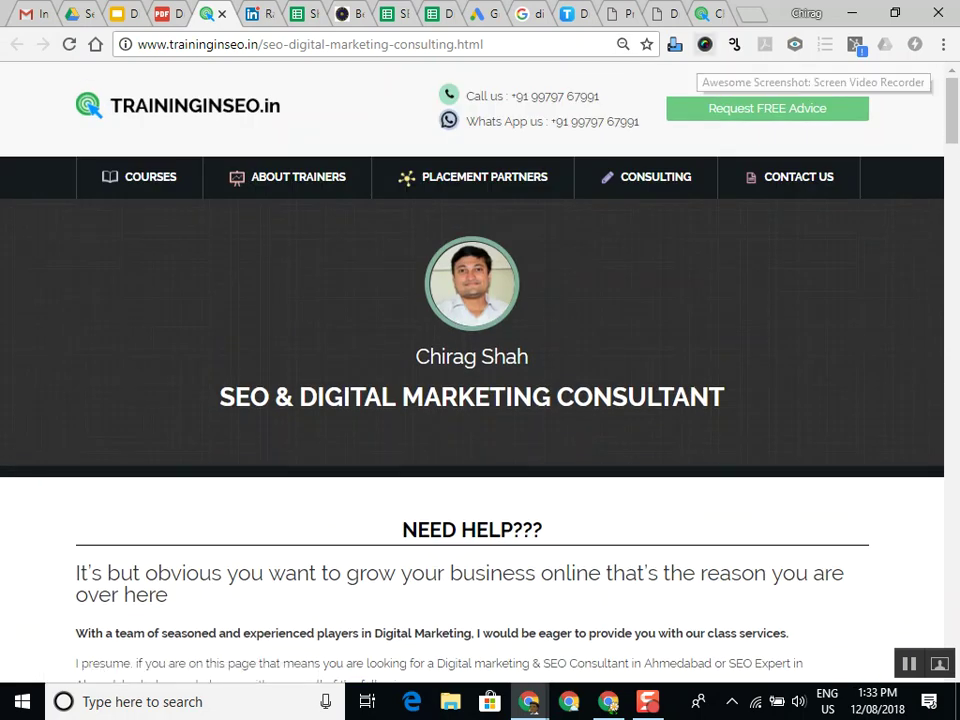
pyautogui.click(705, 44)
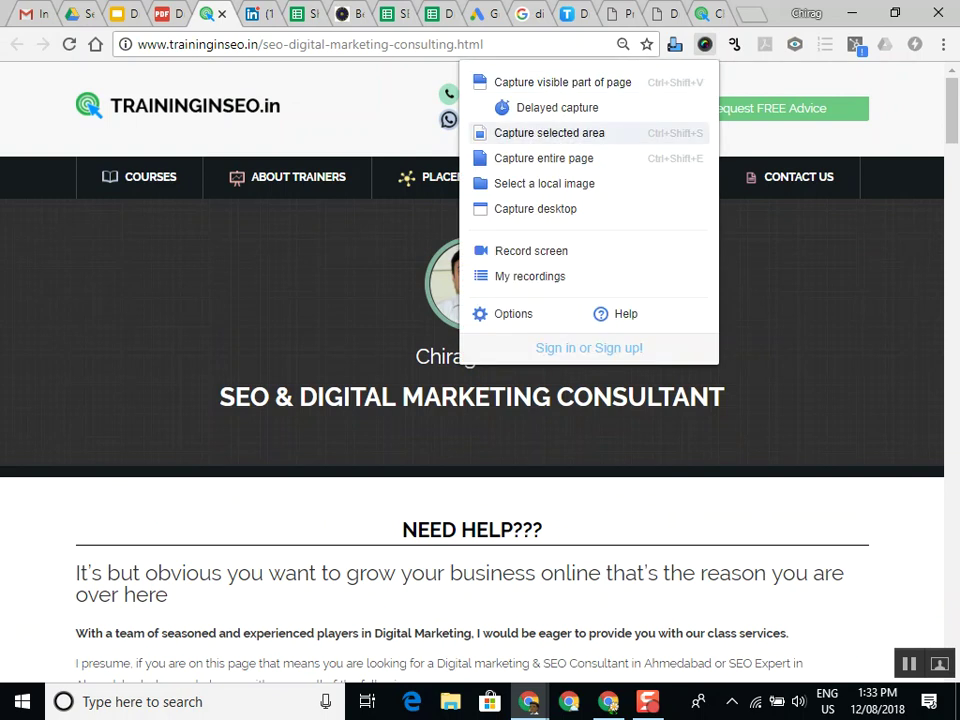
pyautogui.click(549, 132)
pyautogui.moveTo(51, 73); pyautogui.dragTo(901, 298)
pyautogui.click(861, 313)
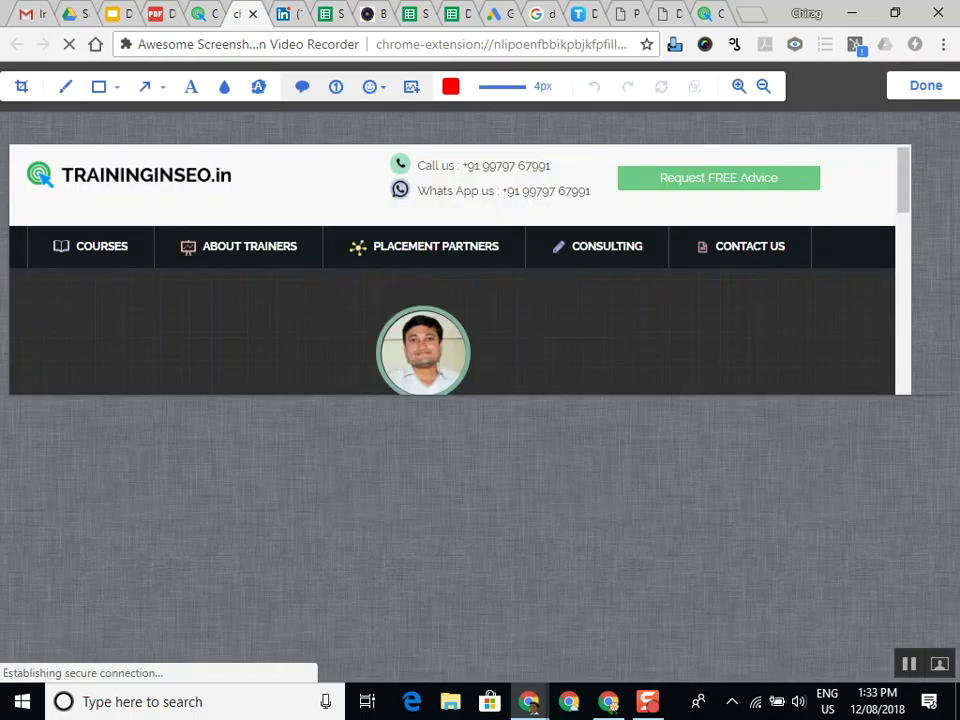
# Annotate the screenshot with "Change the number and update me." beneath the contact numbers and a red arrow pointing to the call number
pyautogui.click(191, 86)
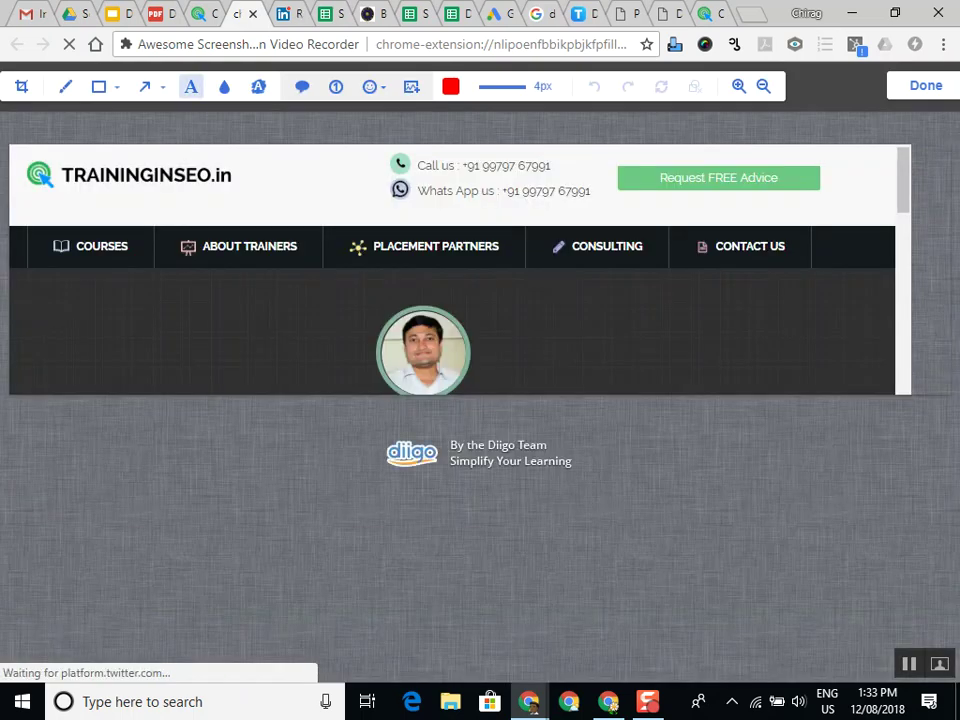
pyautogui.click(424, 214)
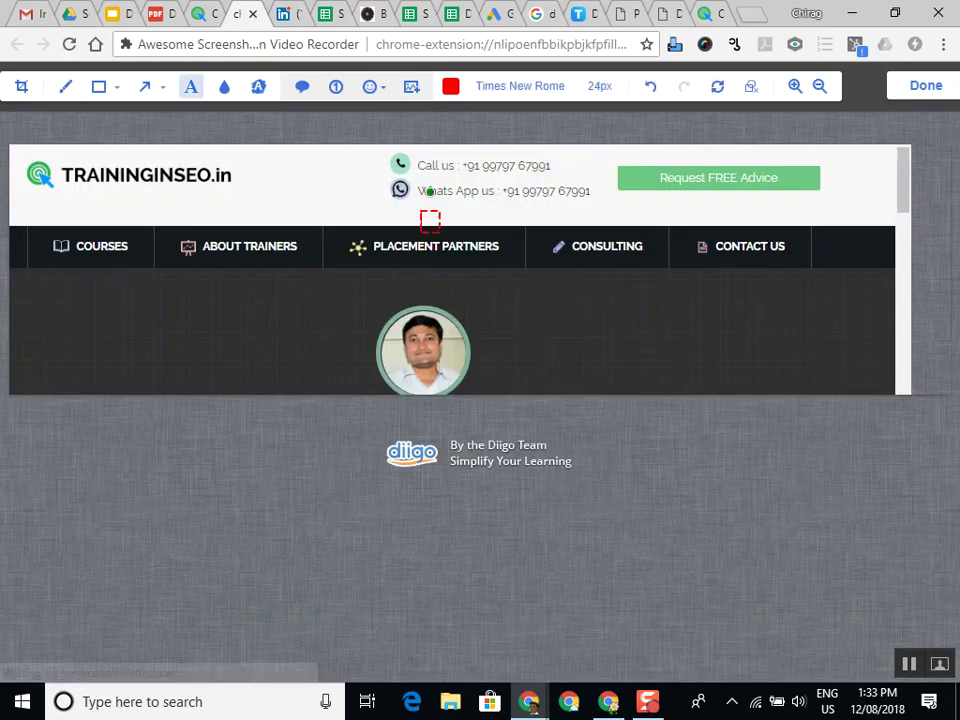
pyautogui.write('Change th')
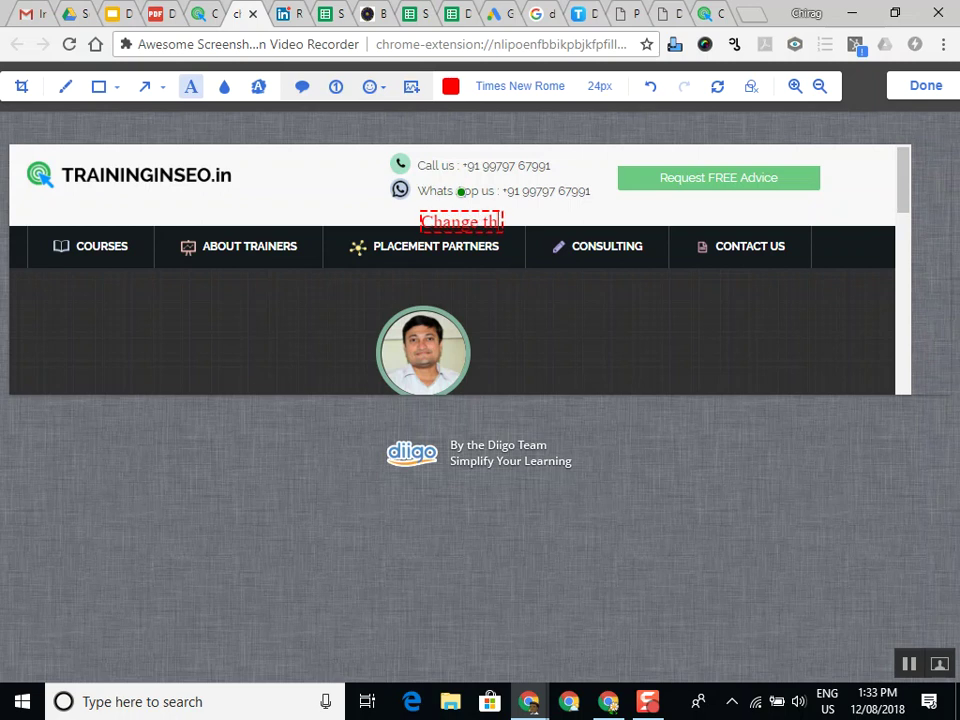
pyautogui.write('e number')
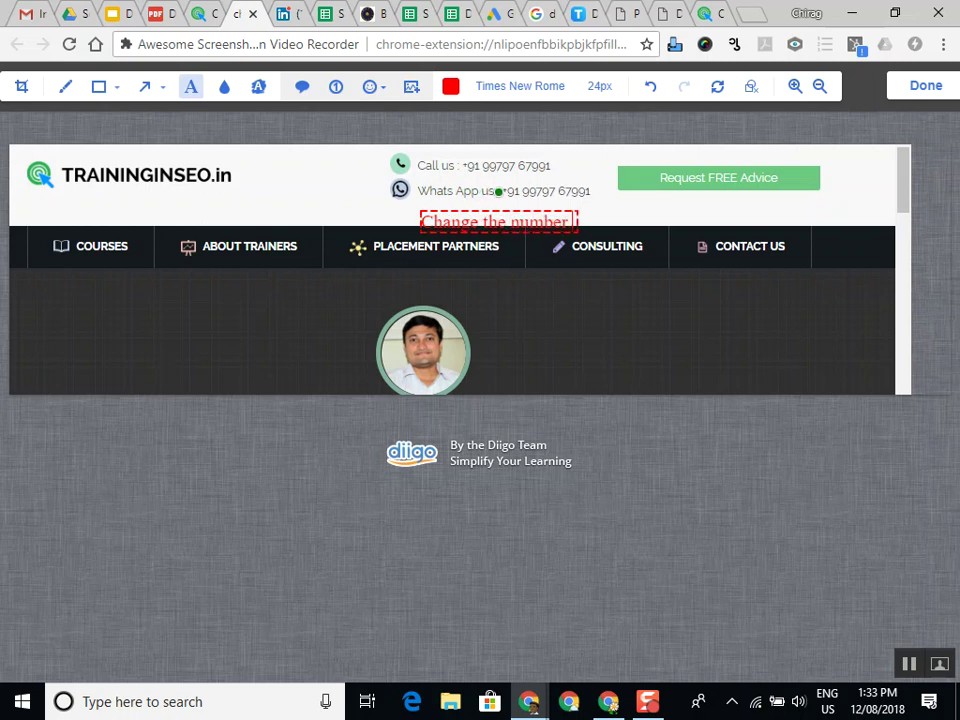
pyautogui.write(' and update me.')
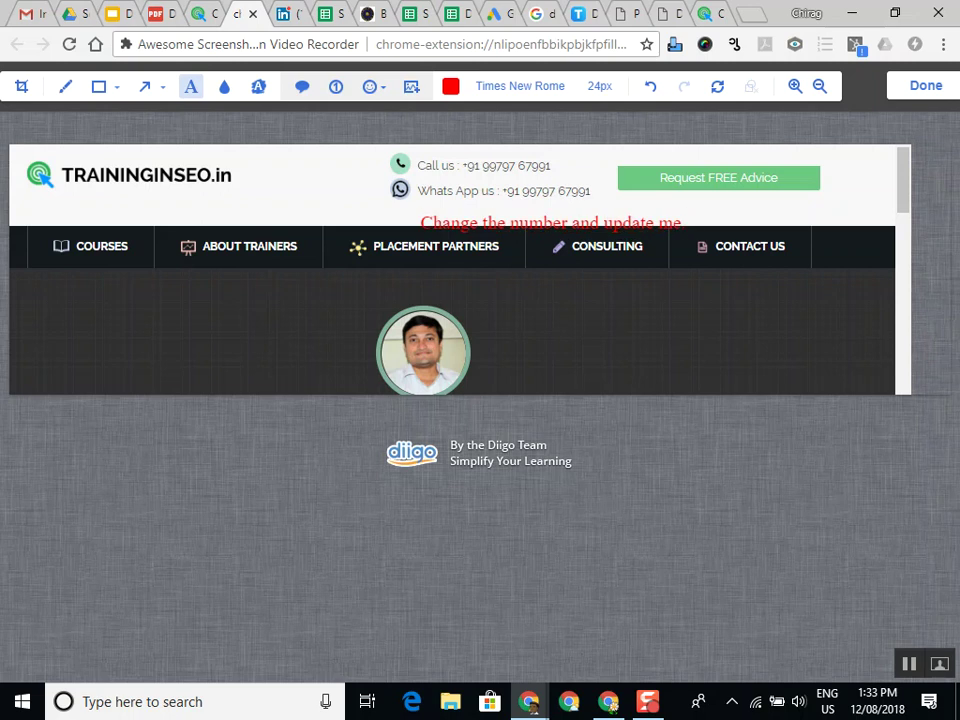
pyautogui.moveTo(555, 222); pyautogui.dragTo(558, 209)
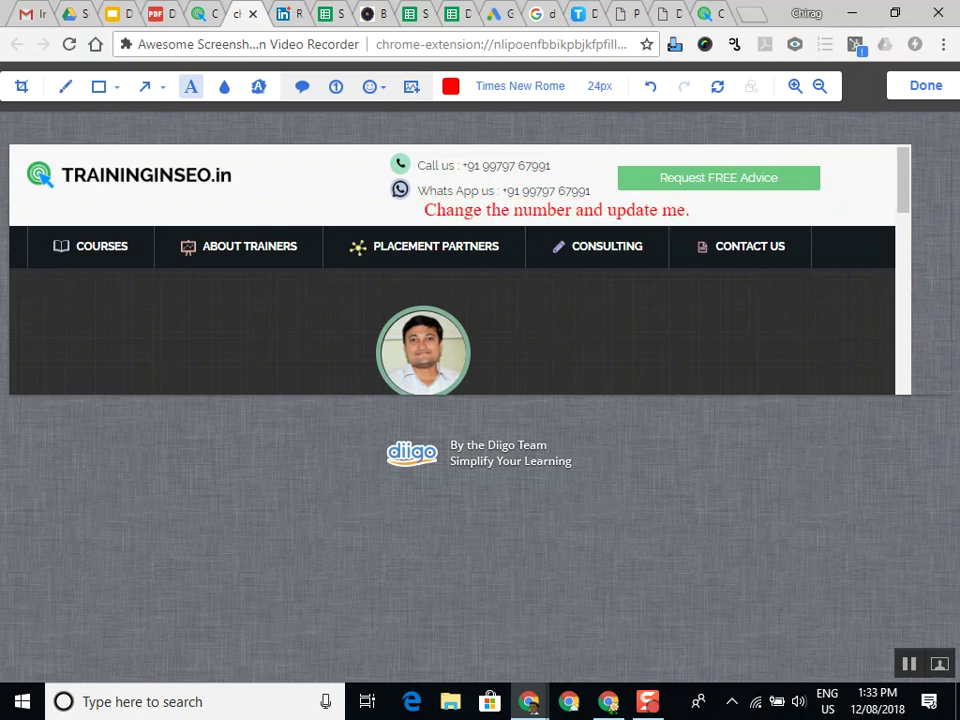
pyautogui.click(144, 86)
pyautogui.moveTo(408, 212)
pyautogui.mouseDown()
pyautogui.moveTo(420, 185)
pyautogui.moveTo(462, 170)
pyautogui.mouseUp()
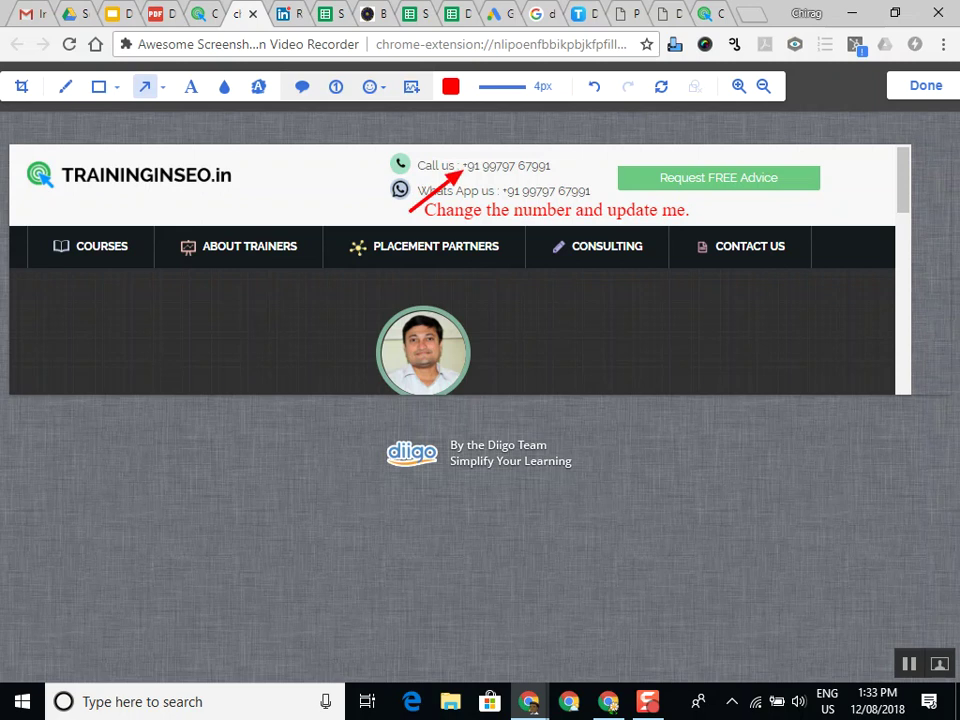
# Finish the annotation, copy the resulting image and paste it into the body of a new Gmail message
pyautogui.click(925, 85)
pyautogui.rightClick(462, 257)
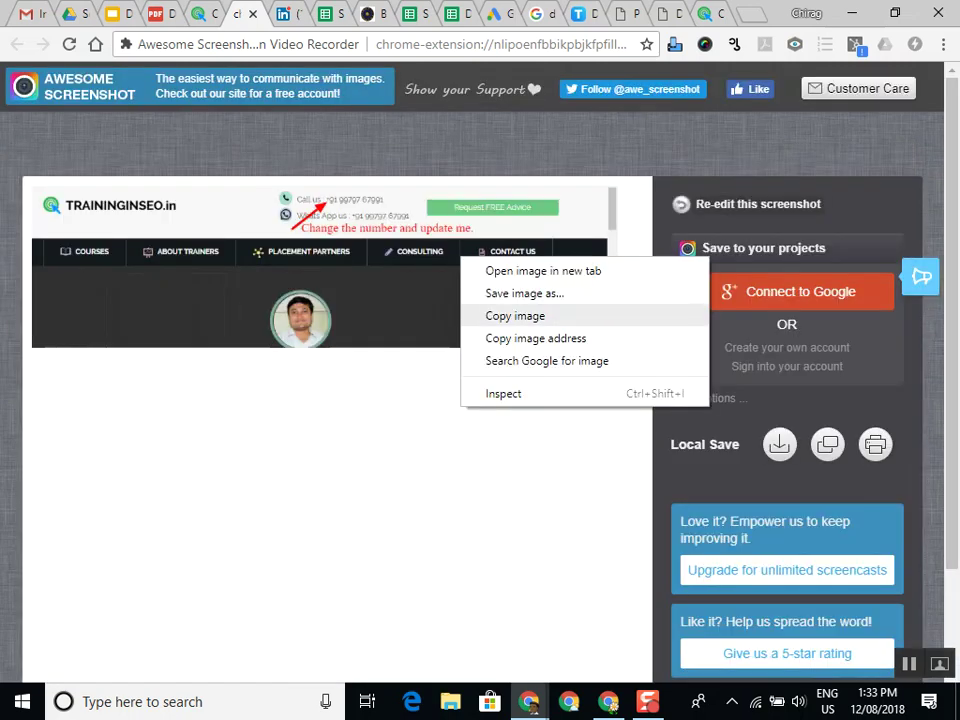
pyautogui.click(535, 338)
pyautogui.click(22, 13)
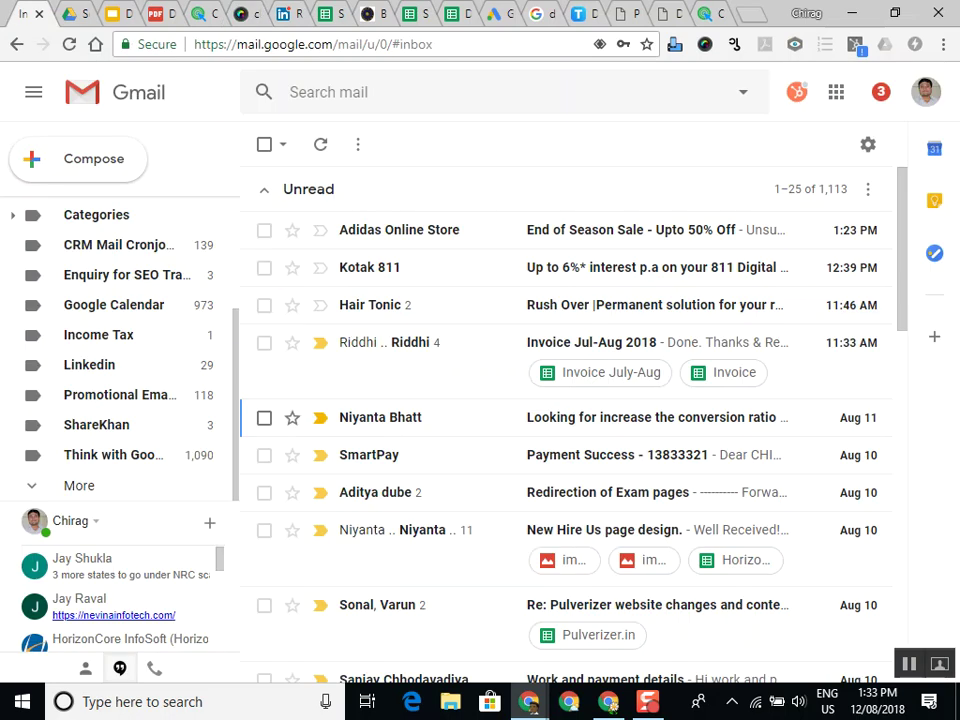
pyautogui.press('c')
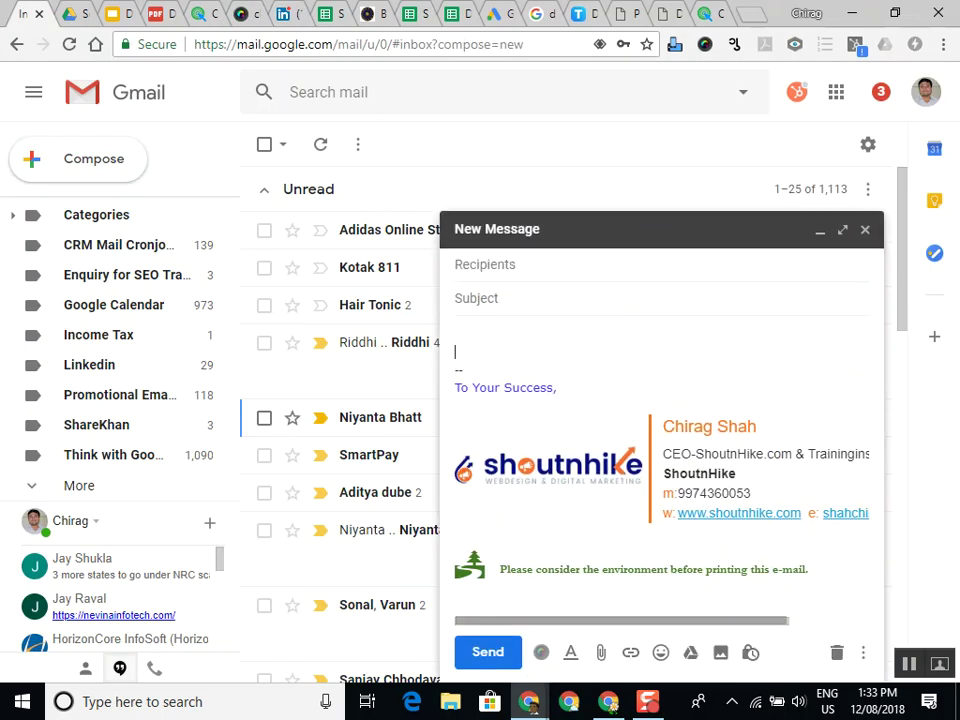
pyautogui.hotkey('ctrl', 'v')
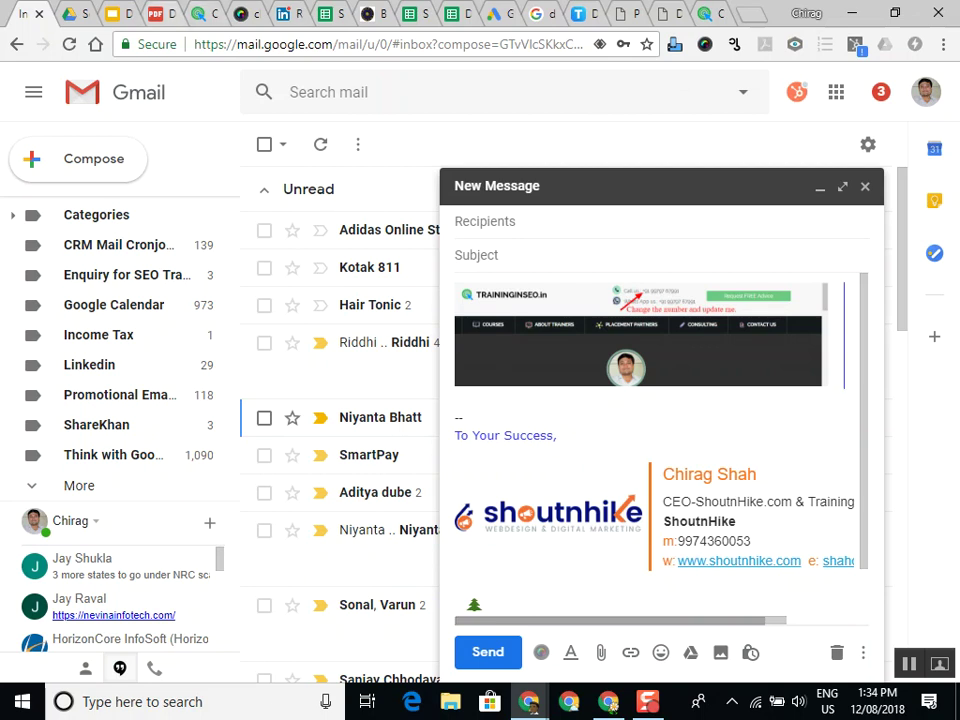
# Review the Training Topics list on the SEO page of the course syllabus PDF
pyautogui.hotkey('ctrl', '4')
pyautogui.scroll(-1, 480, 400)
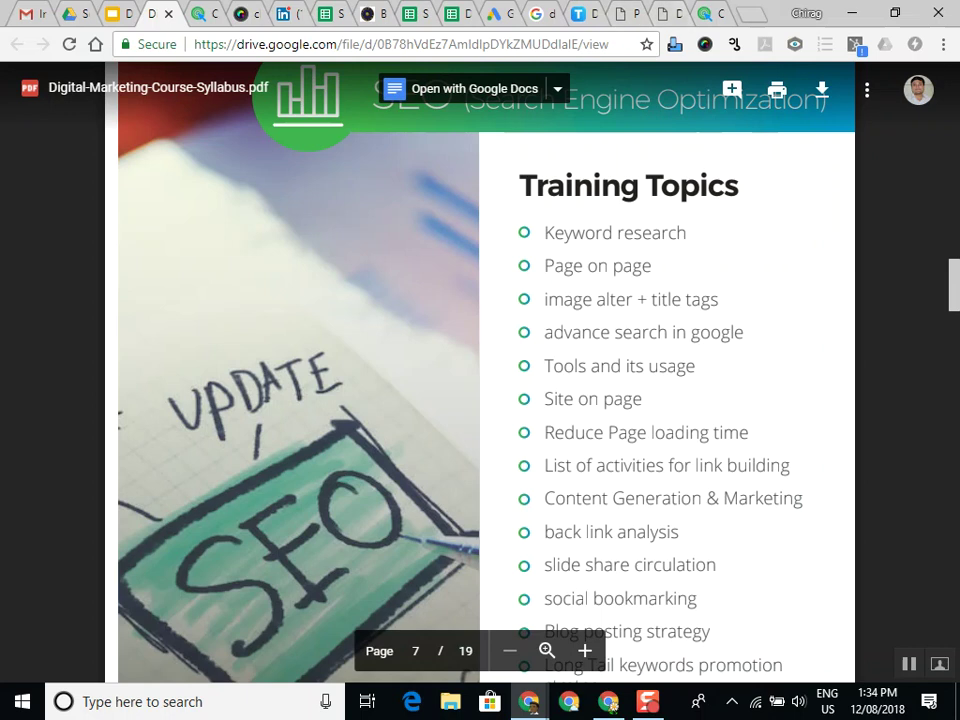
# Copy the consulting page's URL, then search Google for "google page speed insight" in the same tab
pyautogui.hotkey('ctrl', '9')
pyautogui.hotkey('ctrl', 'l')
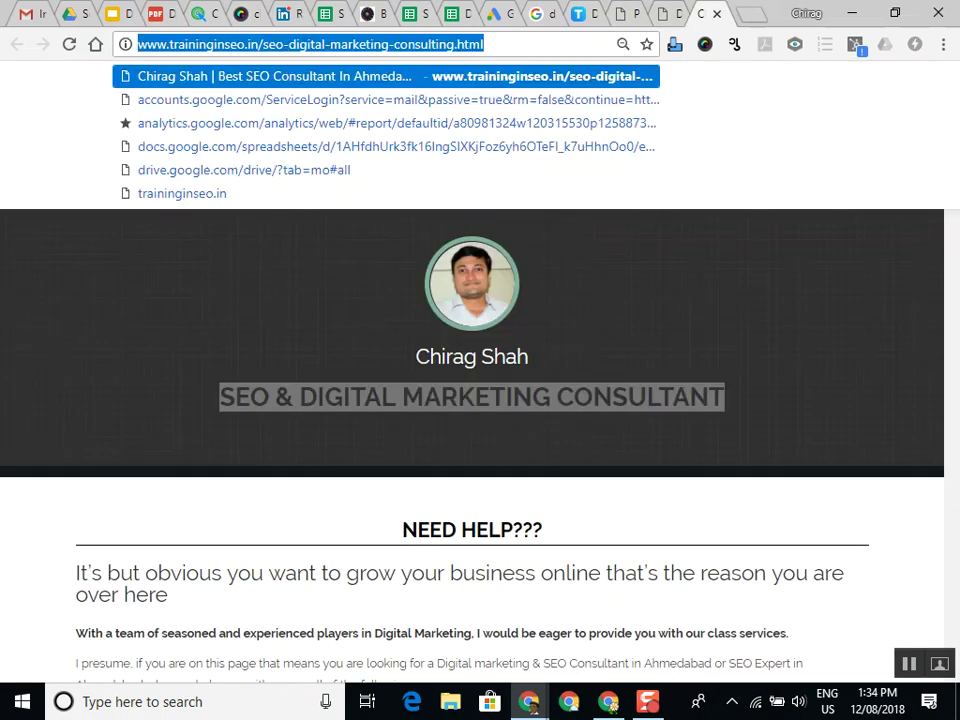
pyautogui.write('goo')
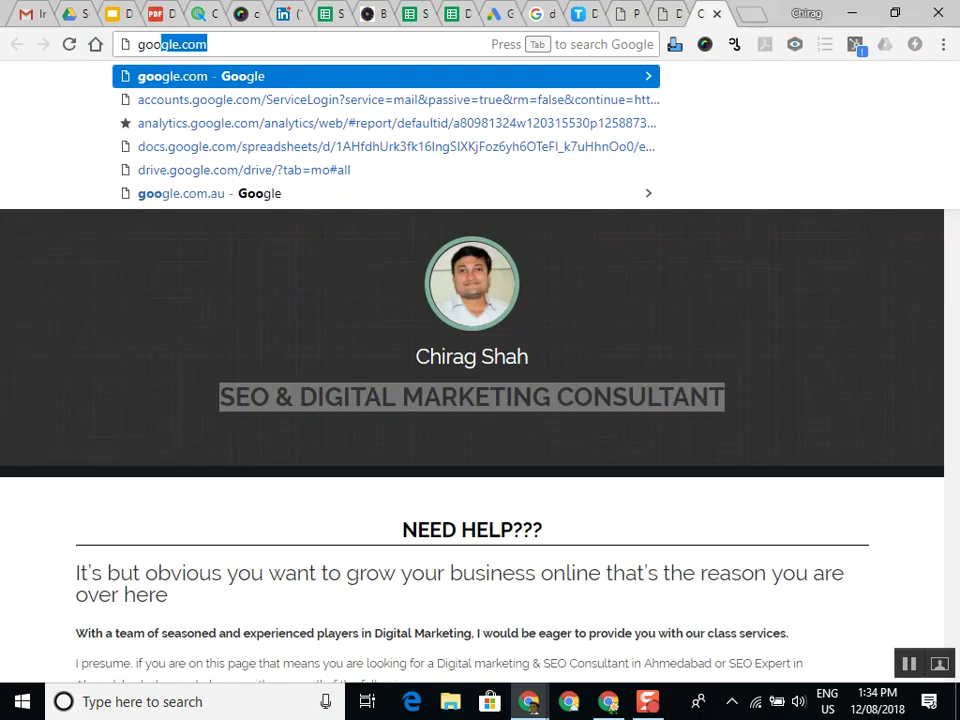
pyautogui.write('gle page speed insight')
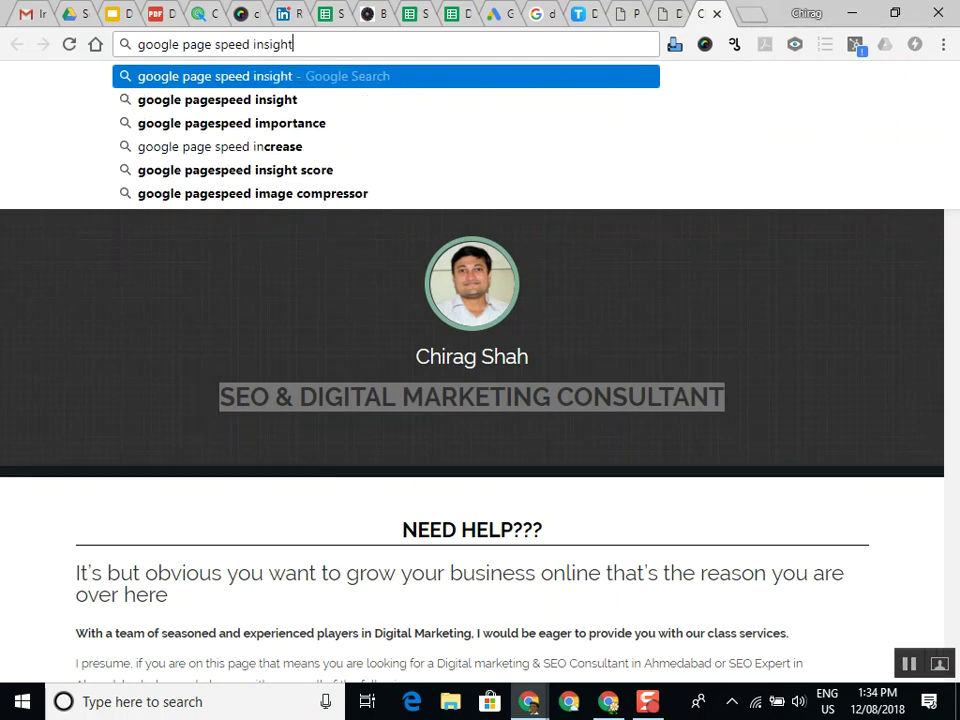
pyautogui.press('Return')
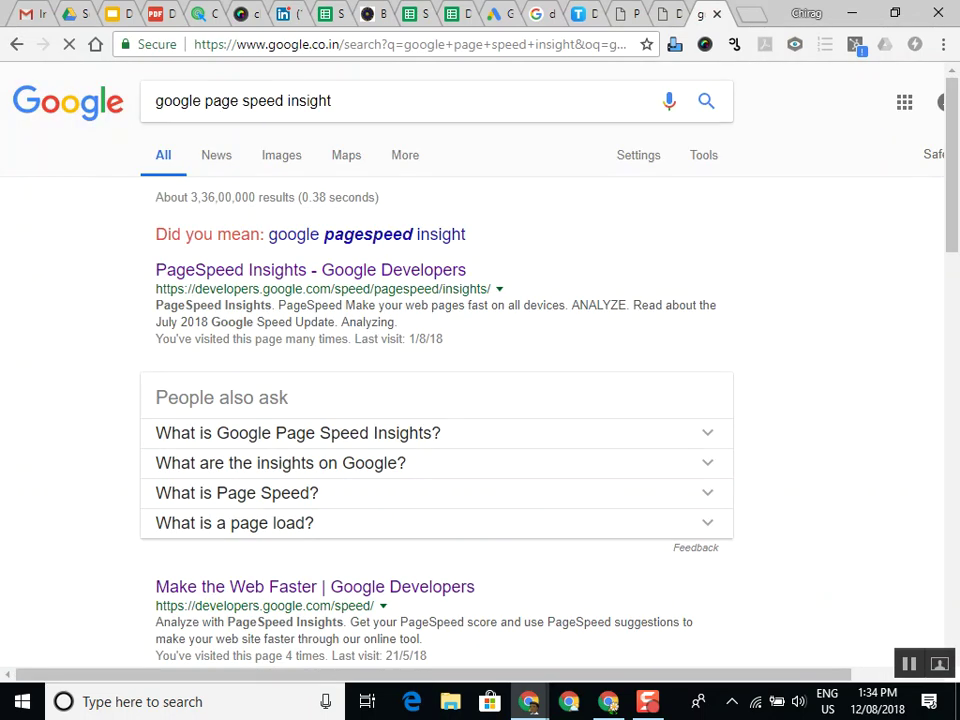
pyautogui.click(290, 270)
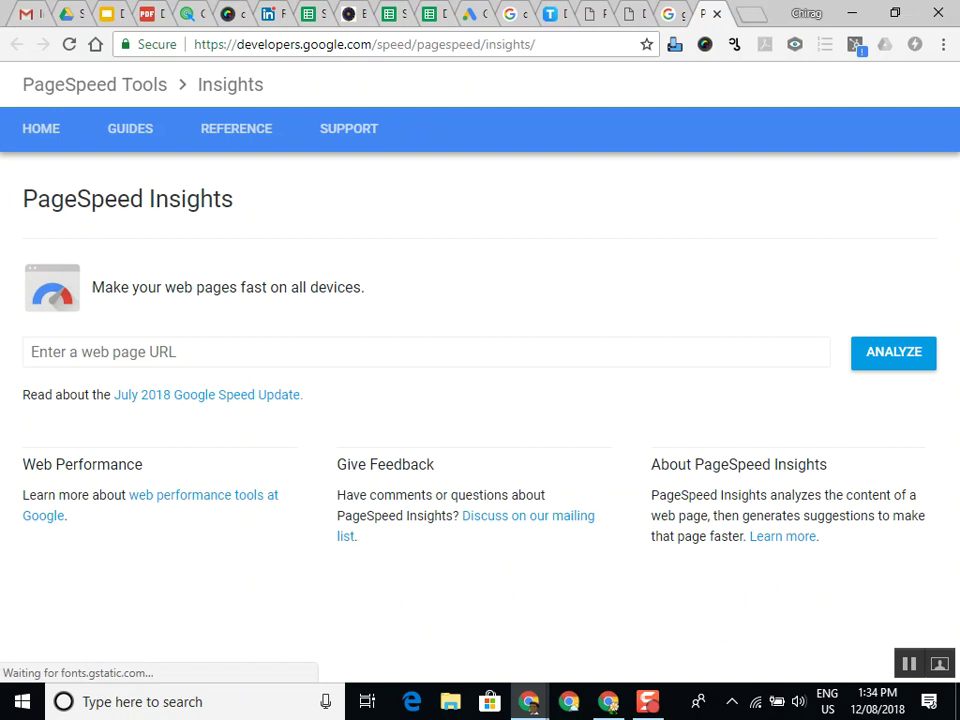
pyautogui.hotkey('ctrl', 'v')
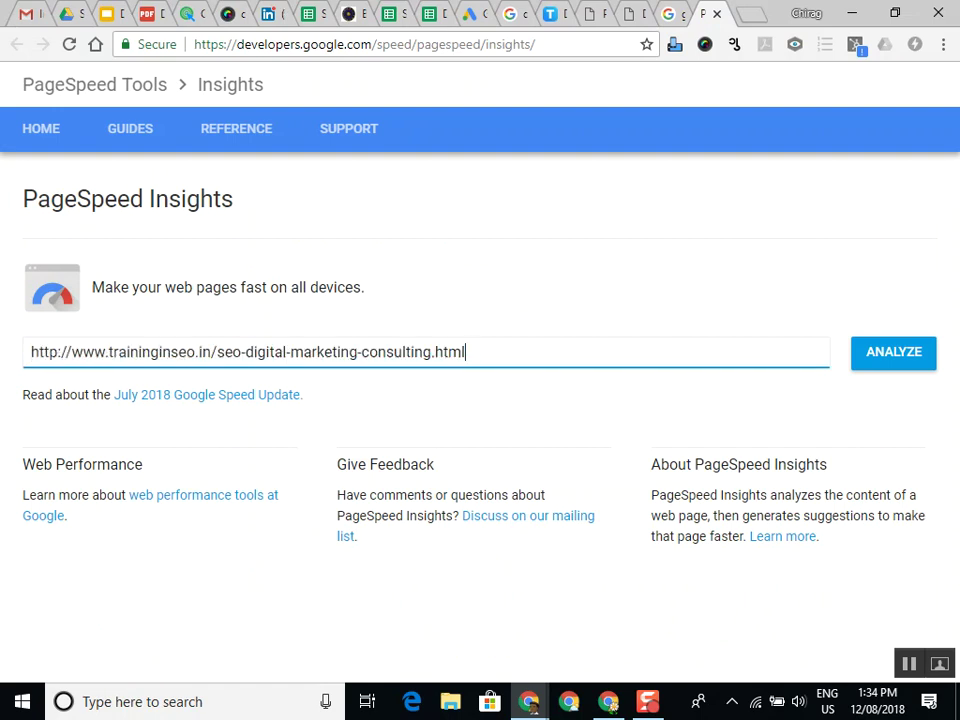
pyautogui.press('Return')
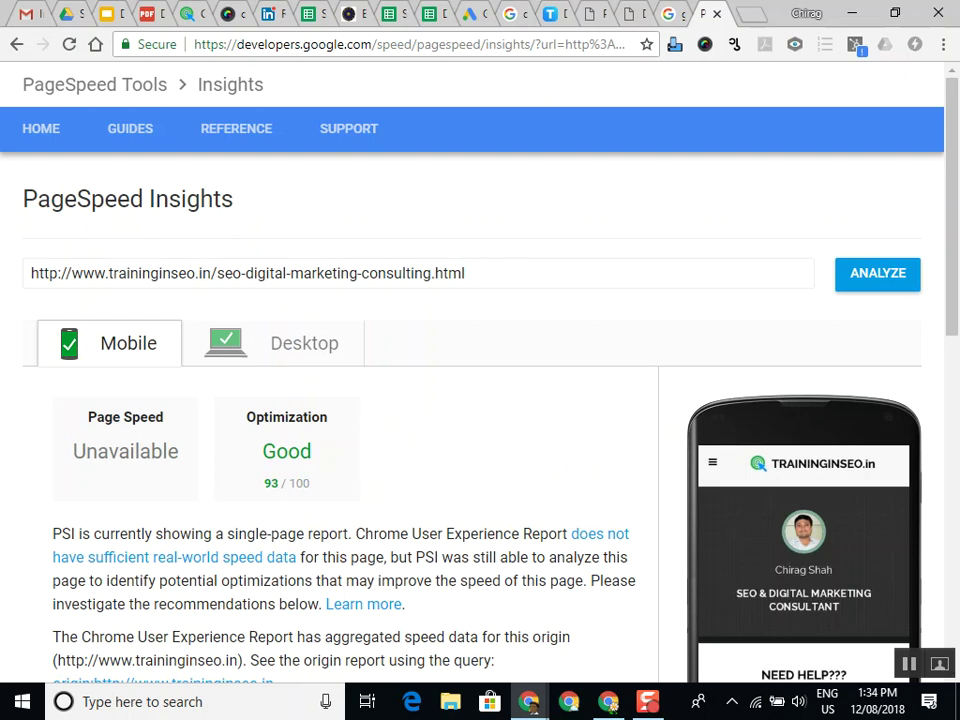
pyautogui.click(304, 343)
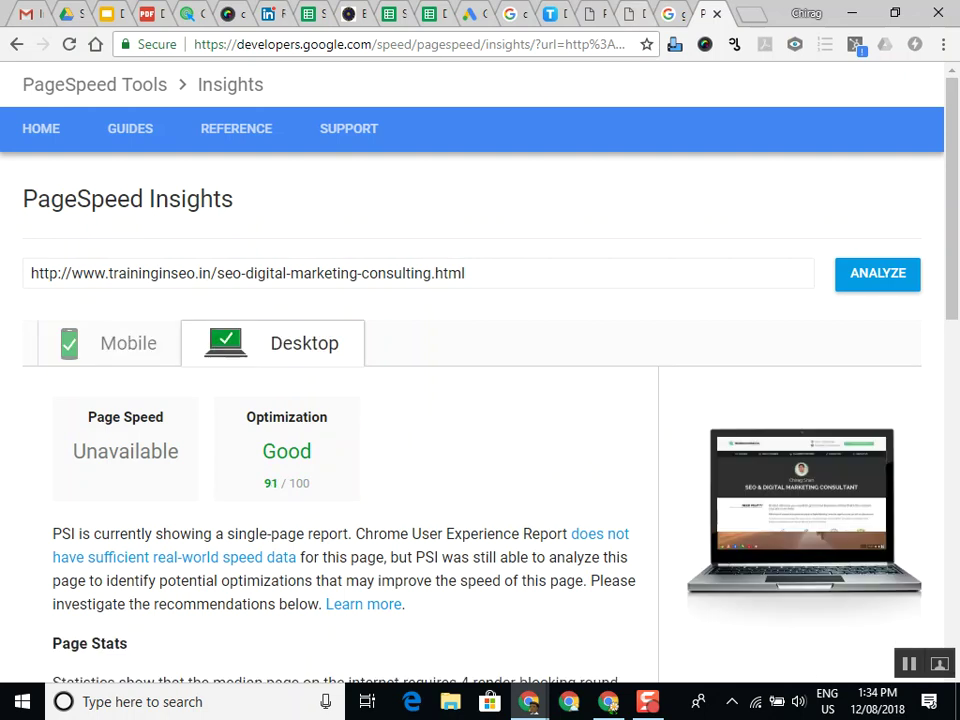
# Return to the Google results for "google page speed insight" and look through them
pyautogui.hotkey('ctrl', 'shift', 'Tab')
pyautogui.scroll(-4, 440, 360)
pyautogui.scroll(3, 440, 360)
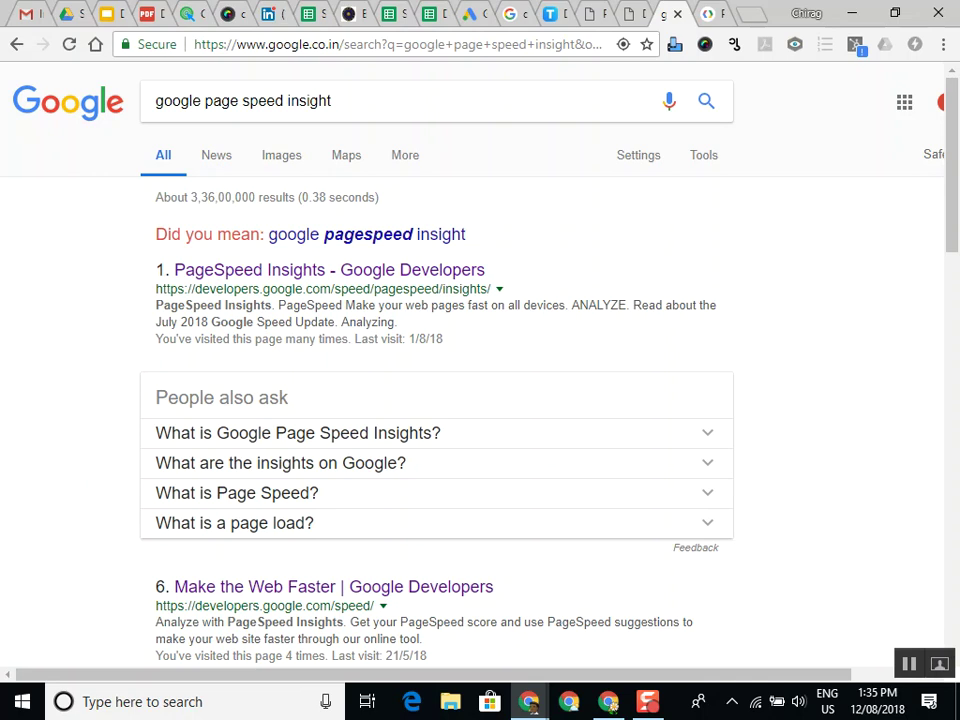
# Return to PageSpeed Insights and show the mobile report for the consulting page
pyautogui.hotkey('ctrl', 'Tab')
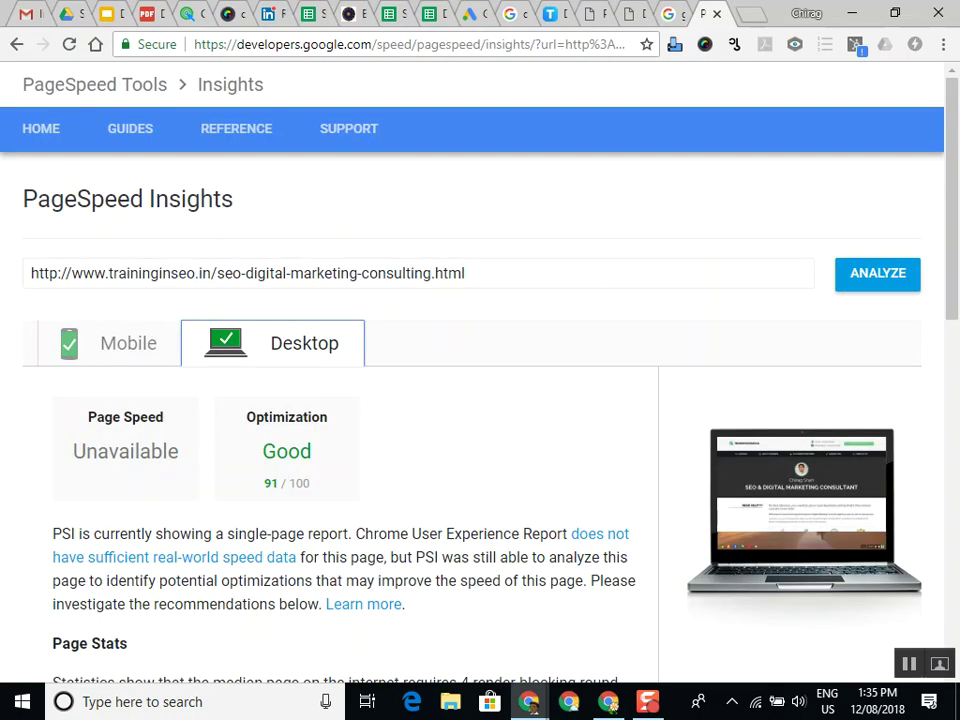
pyautogui.click(128, 343)
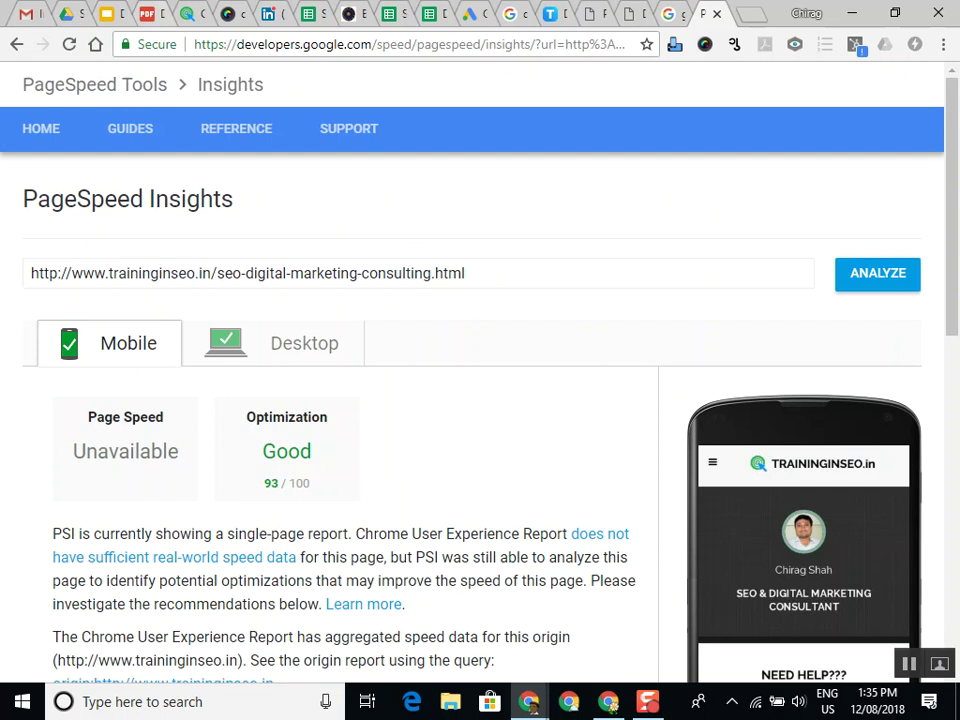
# Return to the course syllabus PDF and move on from the SEO topics to the Conversion Optimization page
pyautogui.hotkey('ctrl', '4')
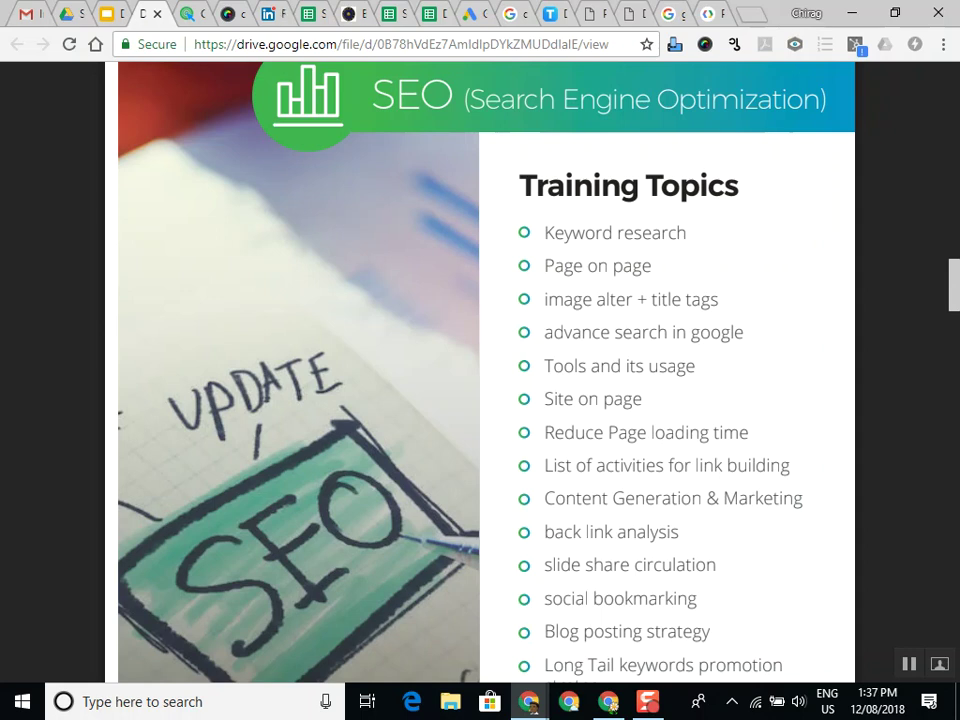
pyautogui.scroll(-4, 480, 350)
pyautogui.scroll(-5, 480, 360)
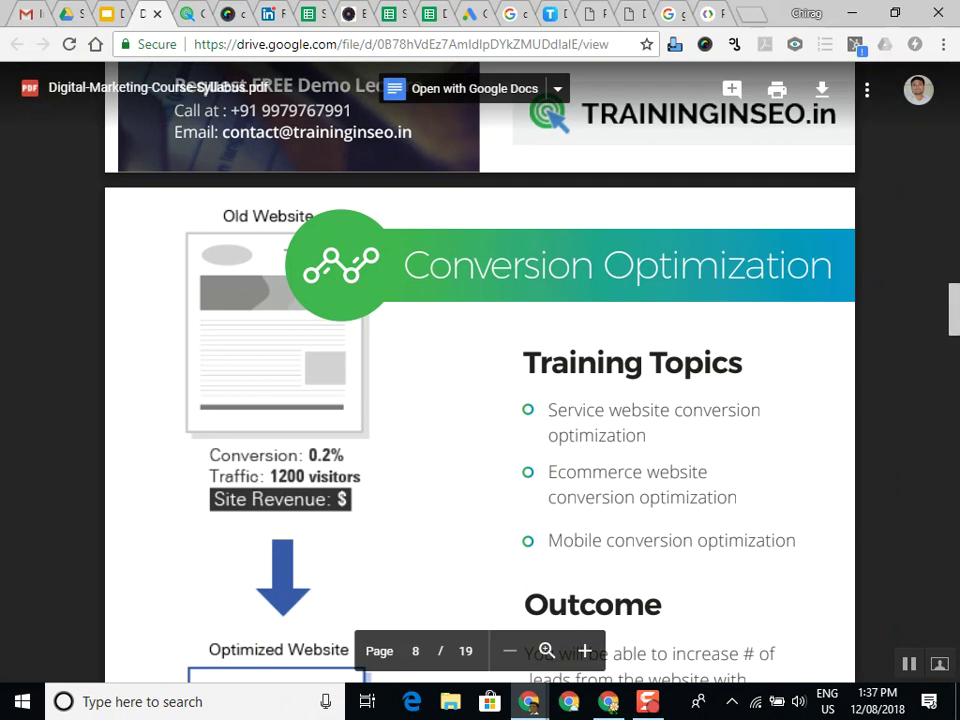
# Open the traininginseo.in home page from the consulting page and view its course offers and the demo lecture request form
pyautogui.hotkey('ctrl', 'Tab')
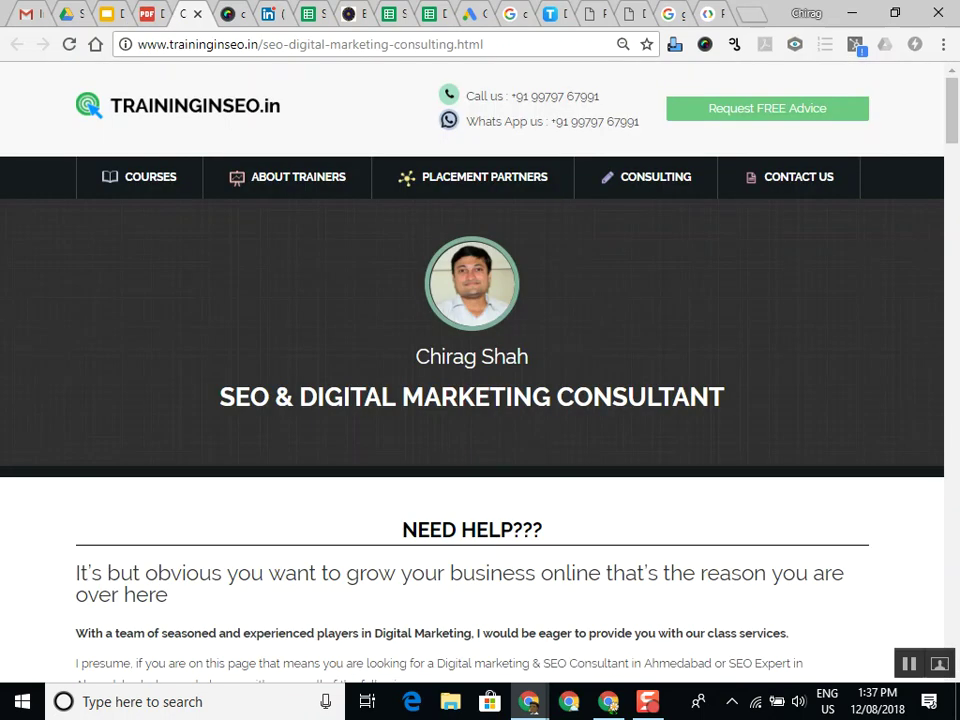
pyautogui.click(177, 105)
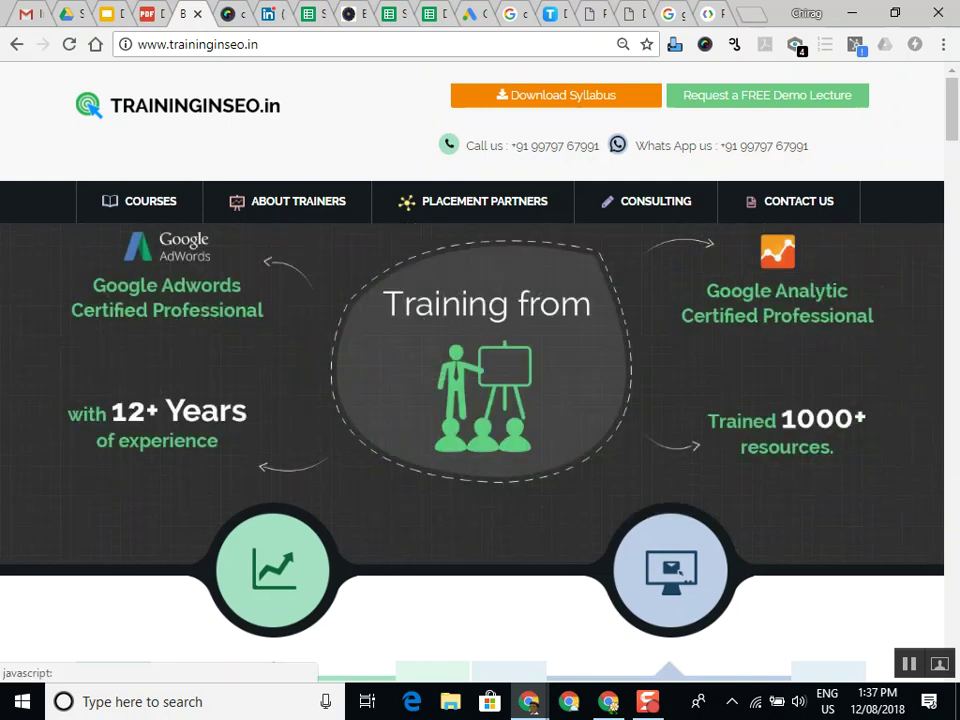
pyautogui.scroll(-10, 480, 400)
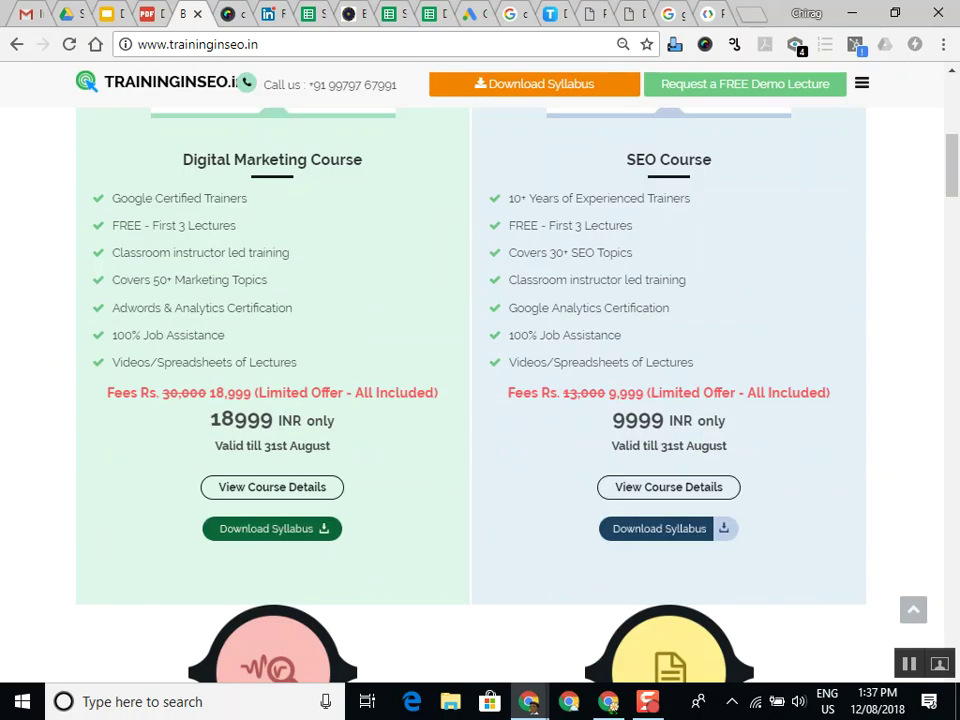
pyautogui.scroll(-2, 680, 460)
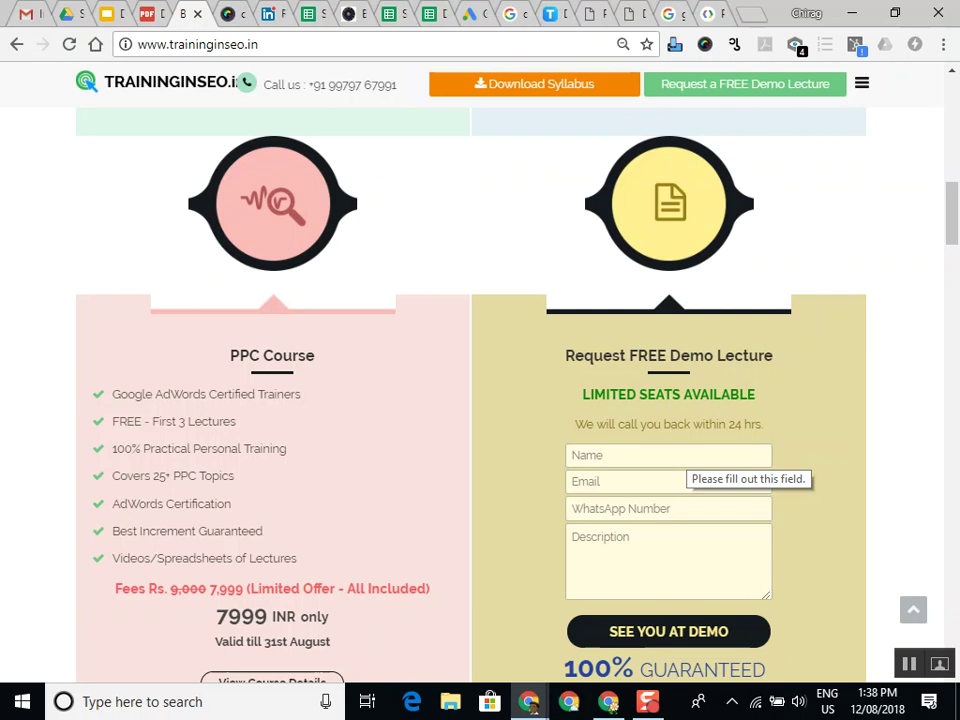
# Find "conver" in the SEO Training Material spreadsheet and open the Conversion optimization Service Page sheet
pyautogui.click(300, 13)
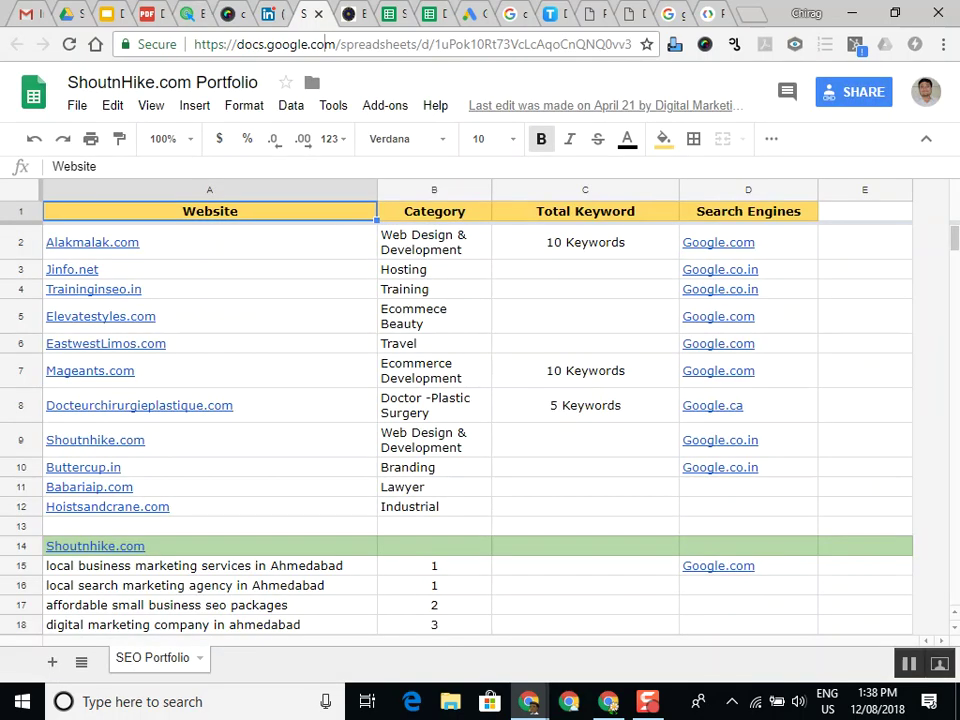
pyautogui.click(232, 50)
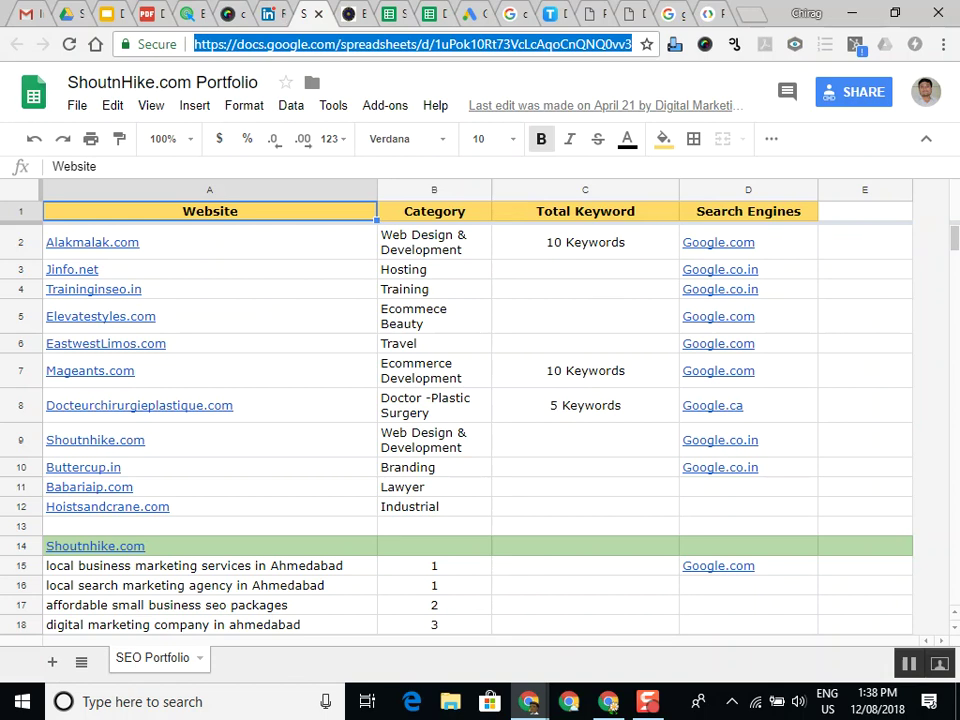
pyautogui.hotkey('ctrl', 'Tab')
pyautogui.hotkey('ctrl', 'Tab')
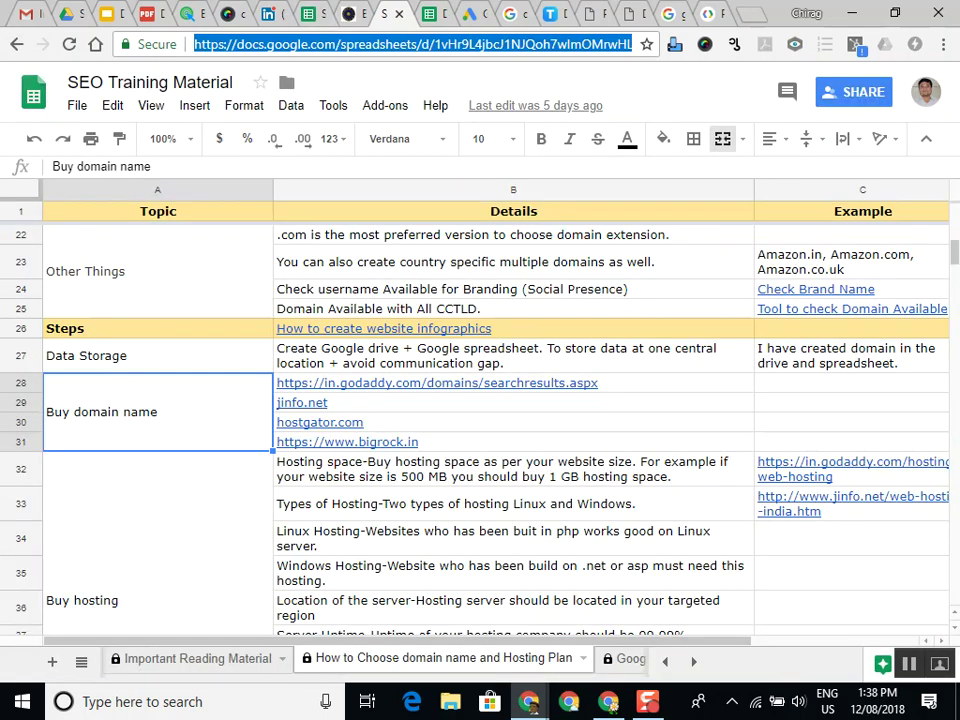
pyautogui.hotkey('ctrl', 'f')
pyautogui.write('conver')
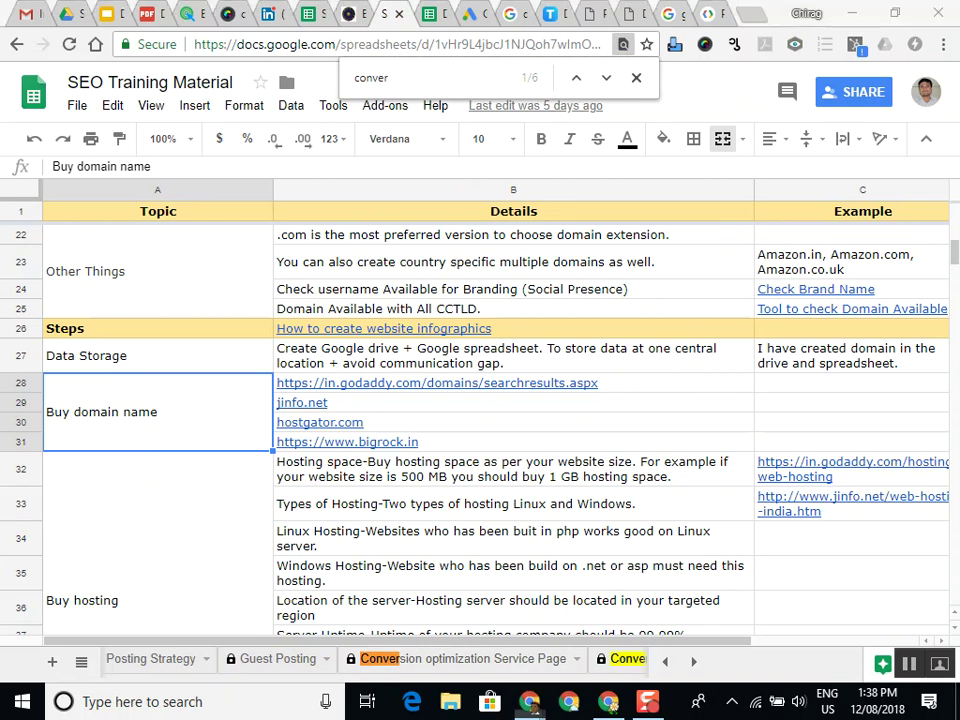
pyautogui.hotkey('ctrl', 'Return')
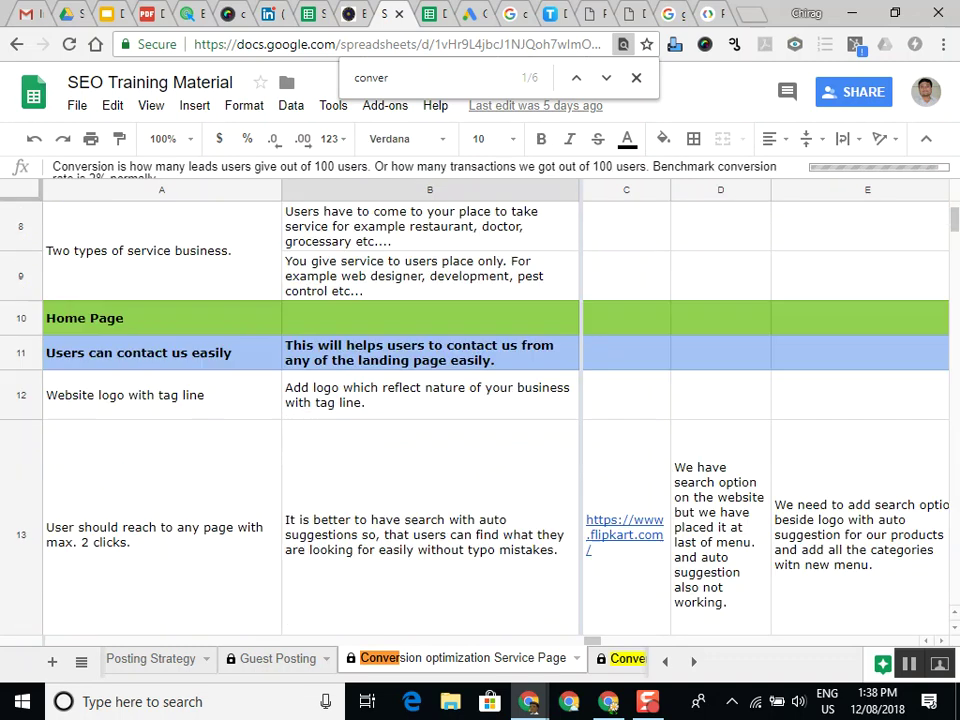
# Read through the conversion optimization checklist, from the website logo advice to the convincing image entry
pyautogui.press('Return')
pyautogui.press('Tab')
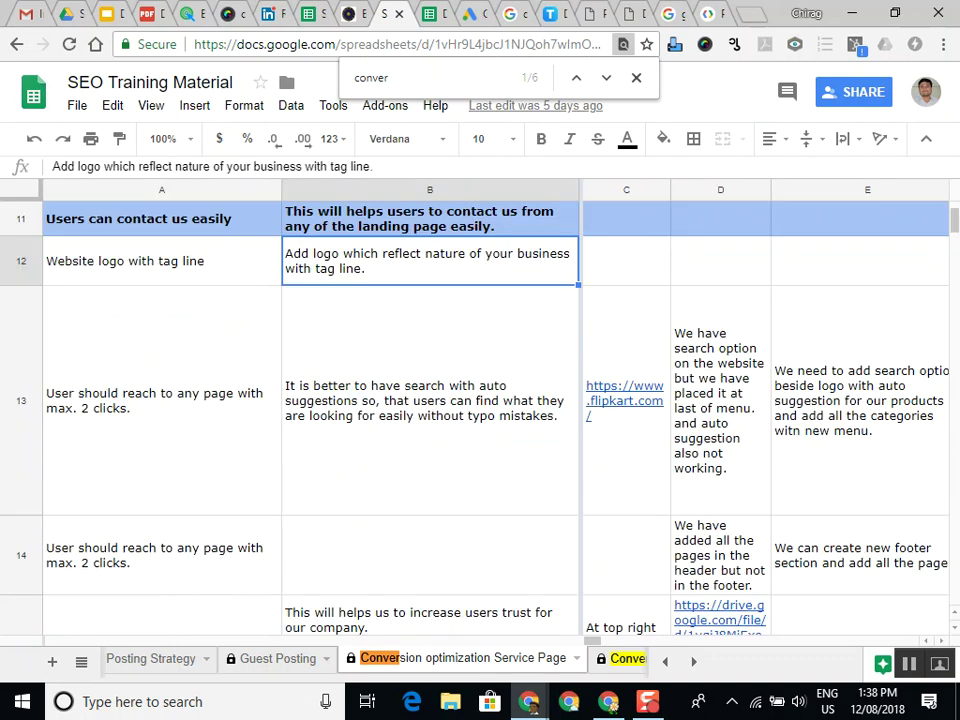
pyautogui.press('Return')
pyautogui.press('Down')
pyautogui.press('Down')
pyautogui.press('Down')
pyautogui.press('Up')
pyautogui.press('Down')
pyautogui.press('Down')
pyautogui.press('Down')
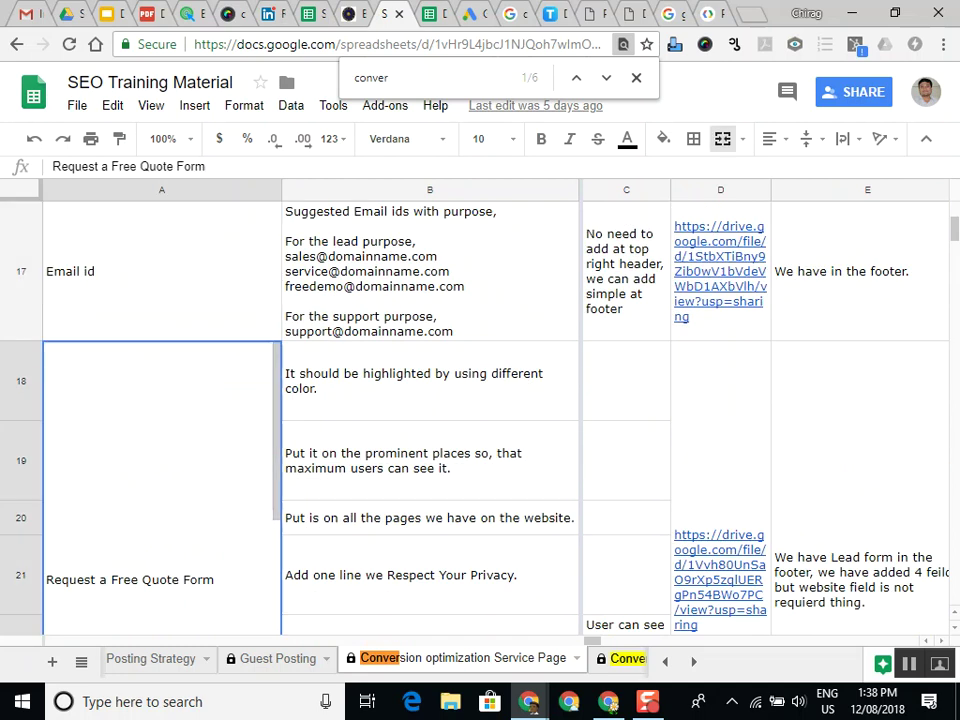
pyautogui.scroll(-20, 480, 420)
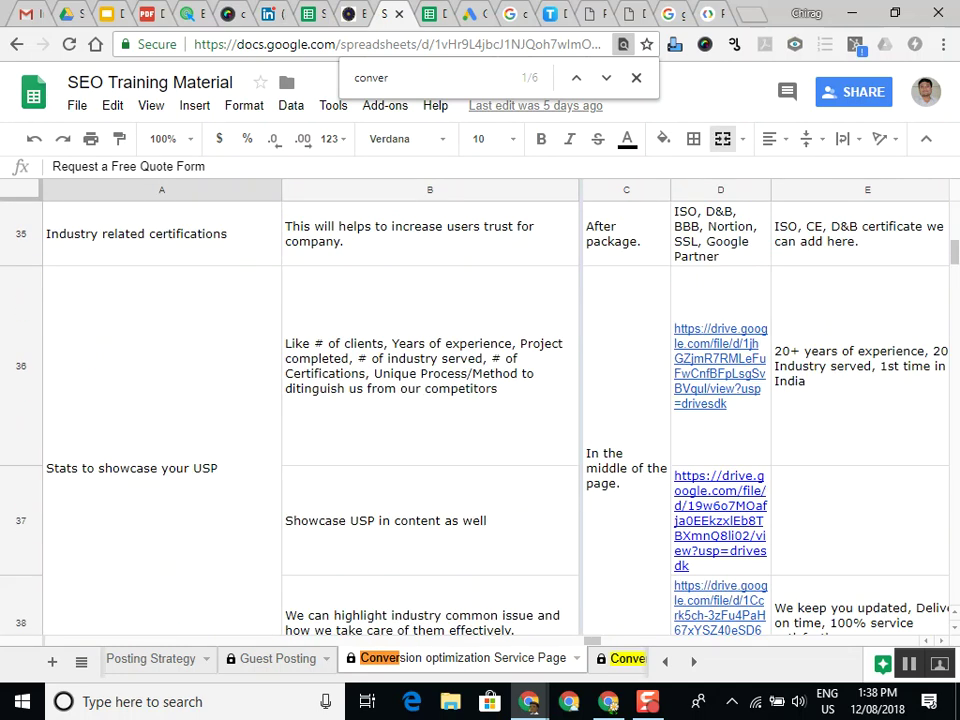
pyautogui.click(430, 453)
pyautogui.click(430, 343)
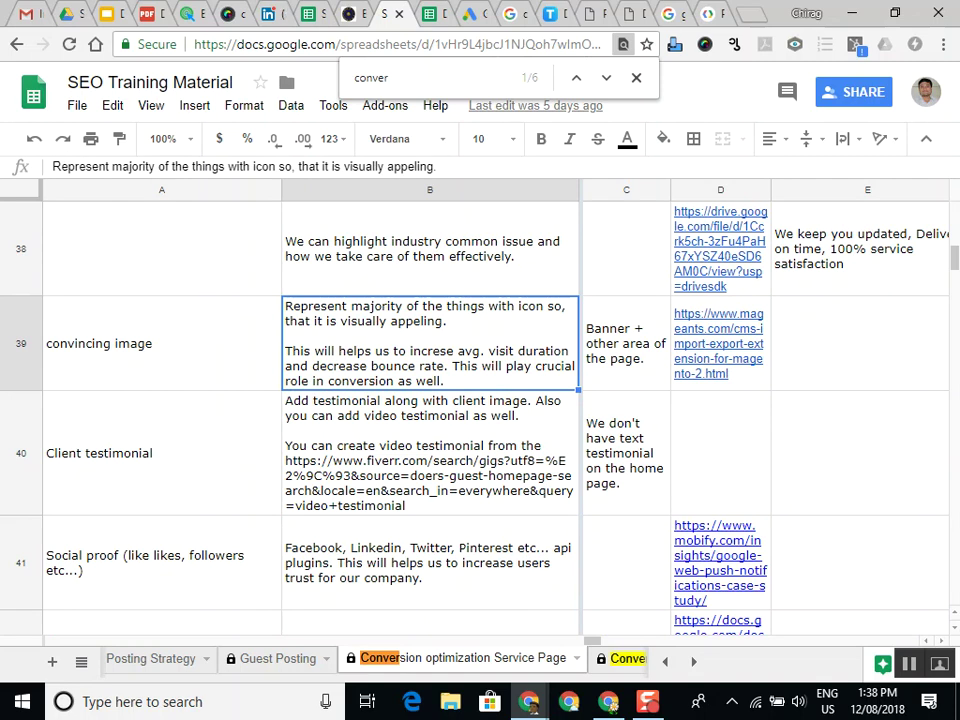
# Return to the traininginseo.in home page and look through the course sections in its iPhone 6 preview
pyautogui.click(176, 13)
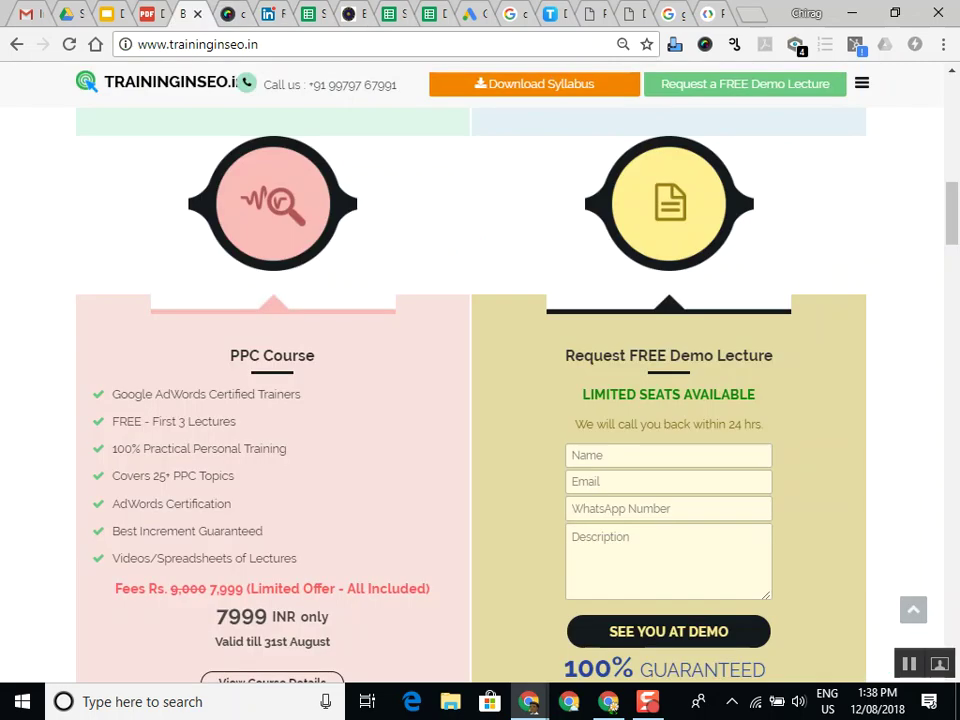
pyautogui.scroll(15, 480, 400)
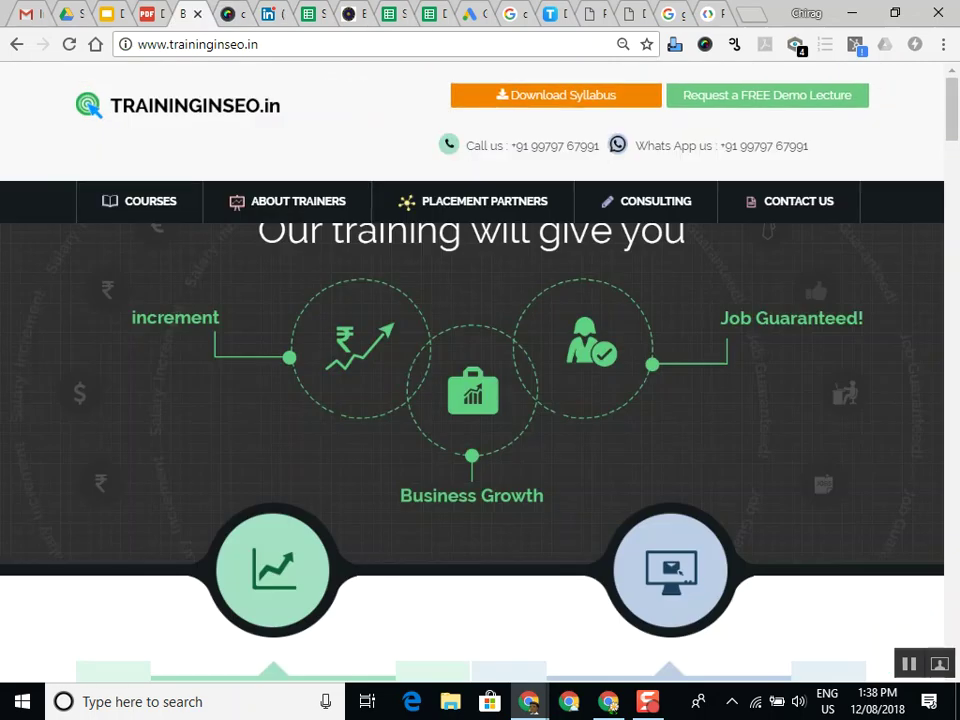
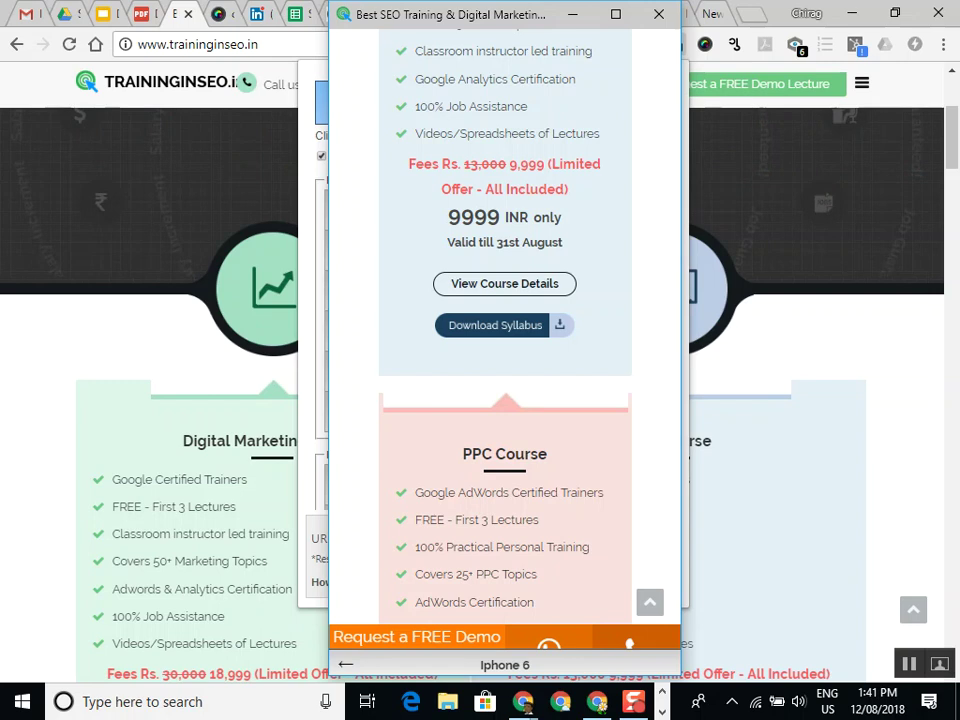
pyautogui.scroll(-6, 590, 505)
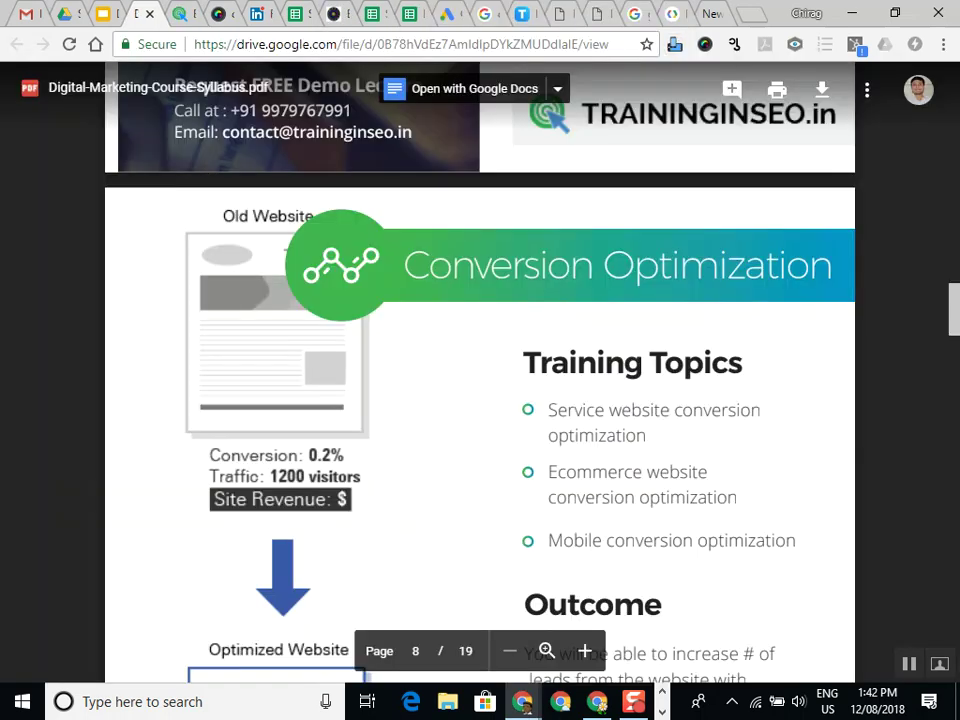
# Move on in the syllabus PDF from Conversion Optimization to the Local Business Promotion page
pyautogui.scroll(-5, 480, 400)
pyautogui.scroll(-4, 480, 400)
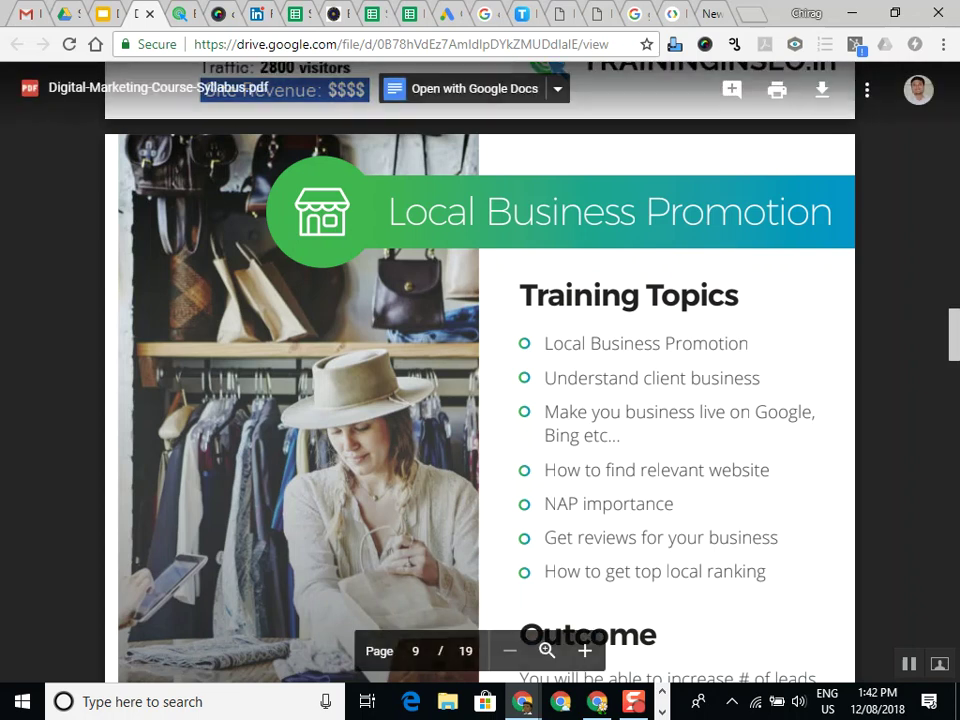
# Search Google for "digital marketing training in ahmedabad" in the blank new tab and view the local map listings
pyautogui.hotkey('ctrl', '9')
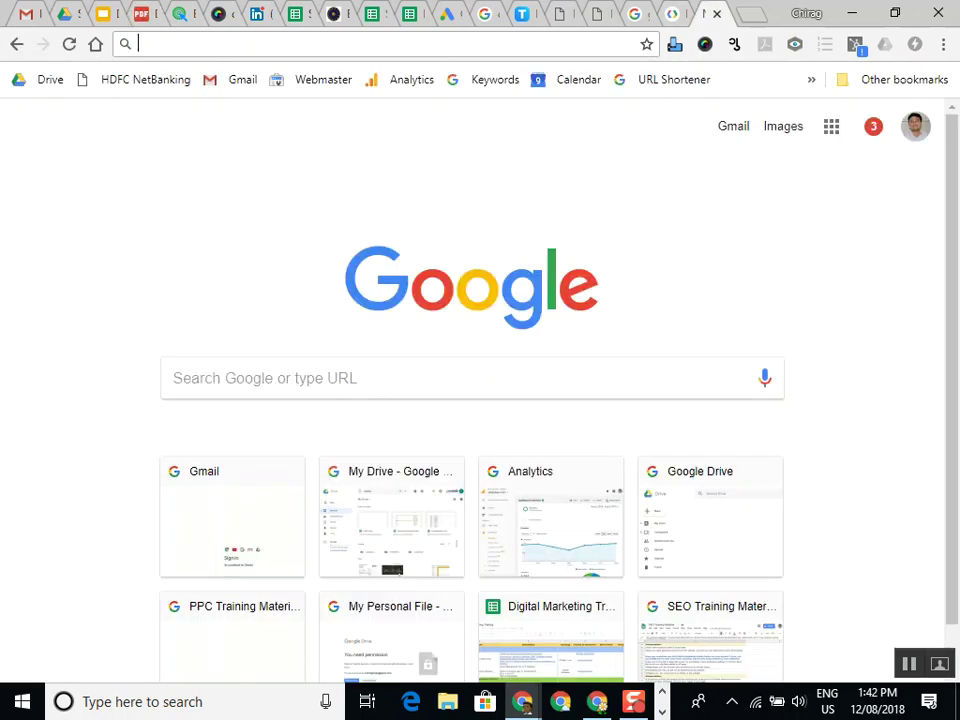
pyautogui.write('digital amr')
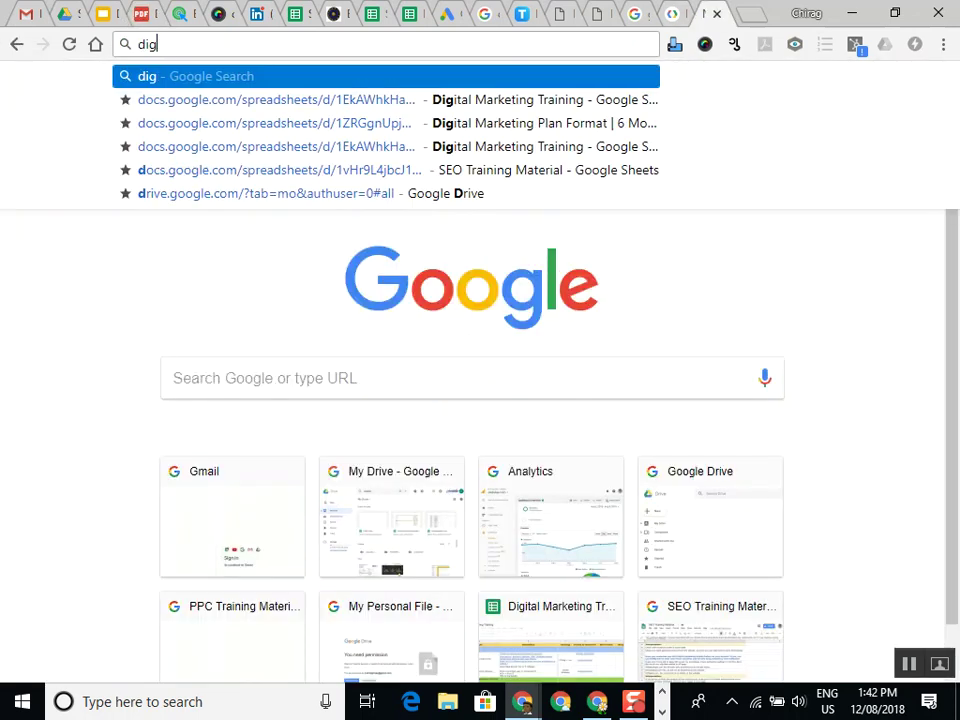
pyautogui.press('BackSpace')
pyautogui.press('BackSpace')
pyautogui.press('BackSpace')
pyautogui.press('BackSpace')
pyautogui.press('BackSpace')
pyautogui.press('BackSpace')
pyautogui.press('BackSpace')
pyautogui.press('BackSpace')
pyautogui.press('BackSpace')
pyautogui.press('BackSpace')
pyautogui.press('BackSpace')
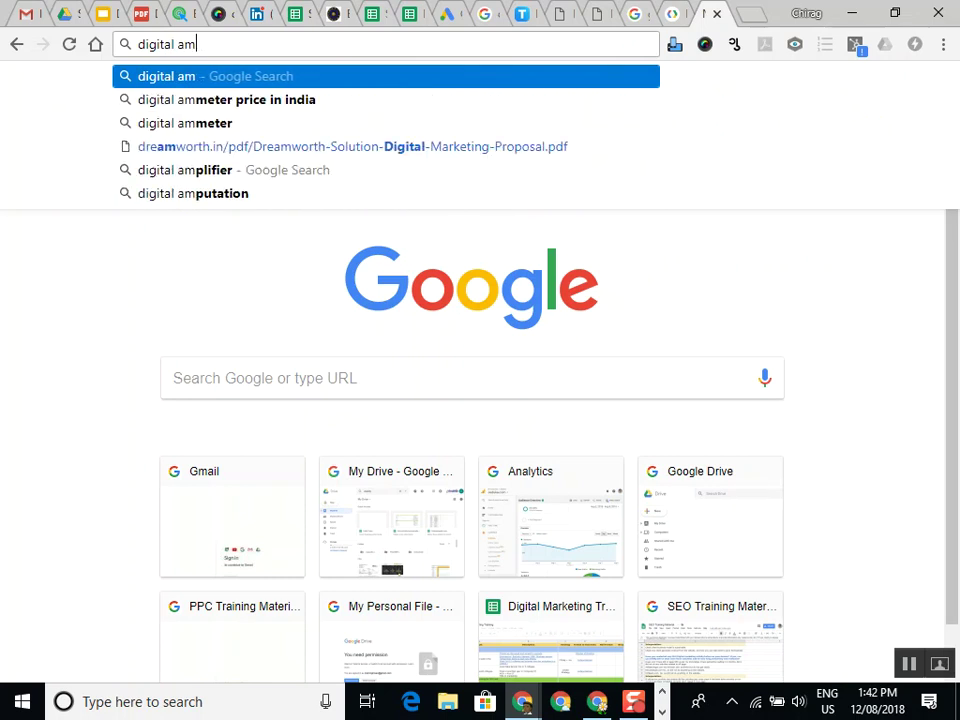
pyautogui.write('digital marke')
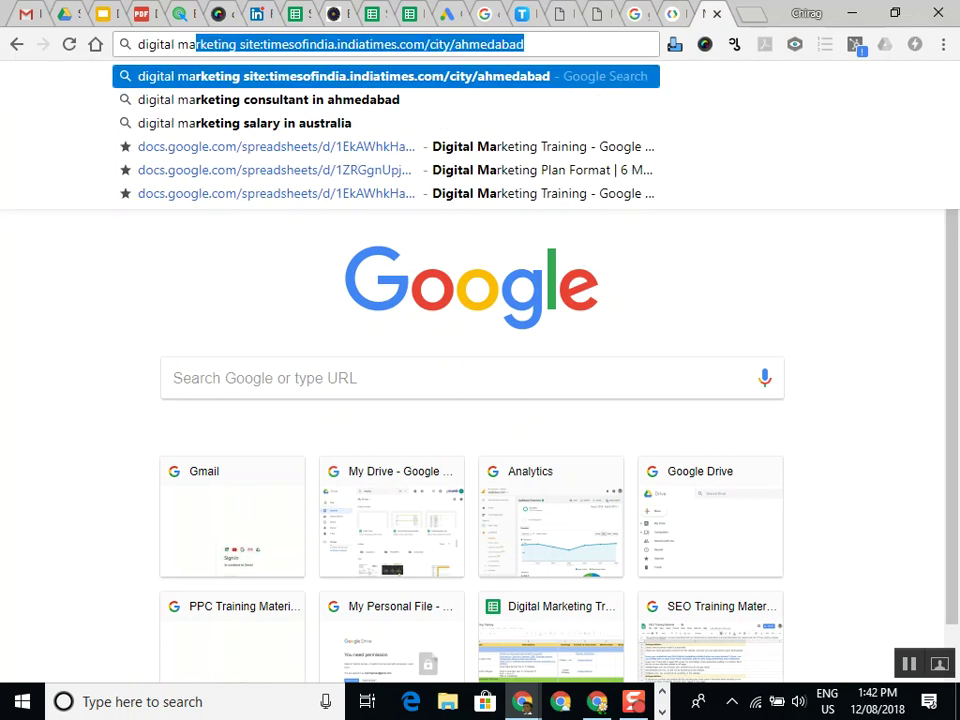
pyautogui.press('BackSpace')
pyautogui.write('keting traiing')
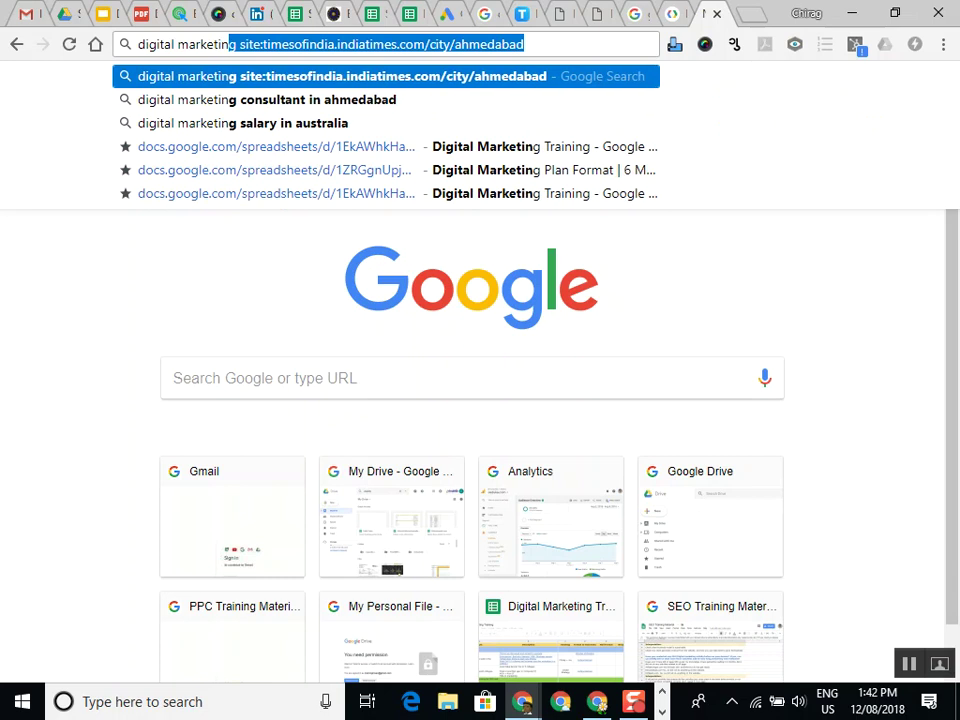
pyautogui.press('BackSpace')
pyautogui.press('BackSpace')
pyautogui.press('BackSpace')
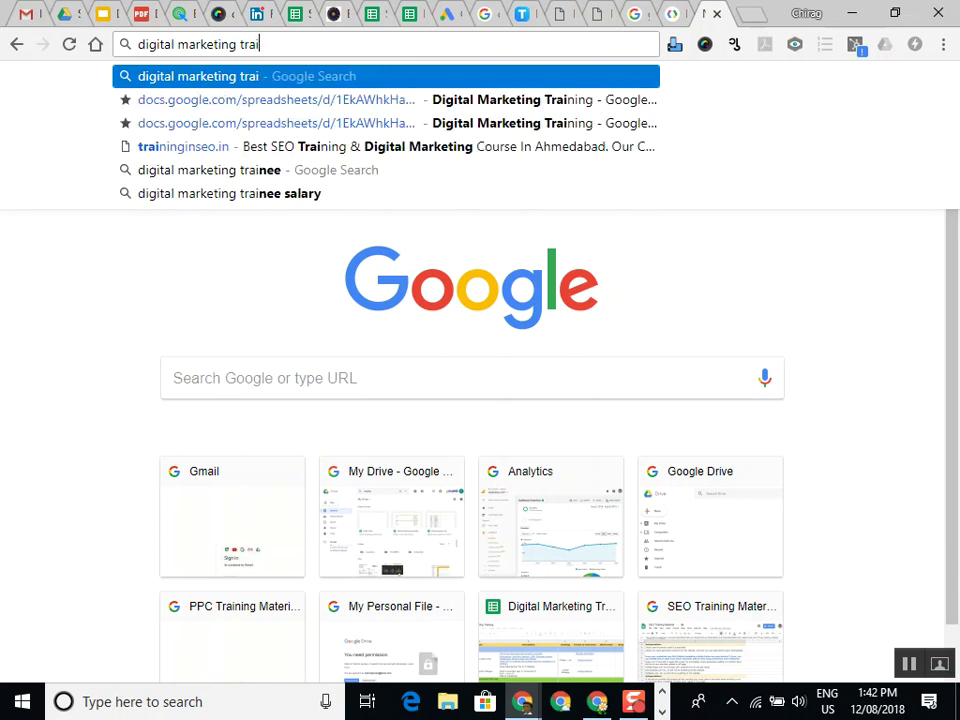
pyautogui.write('ning in ahmed')
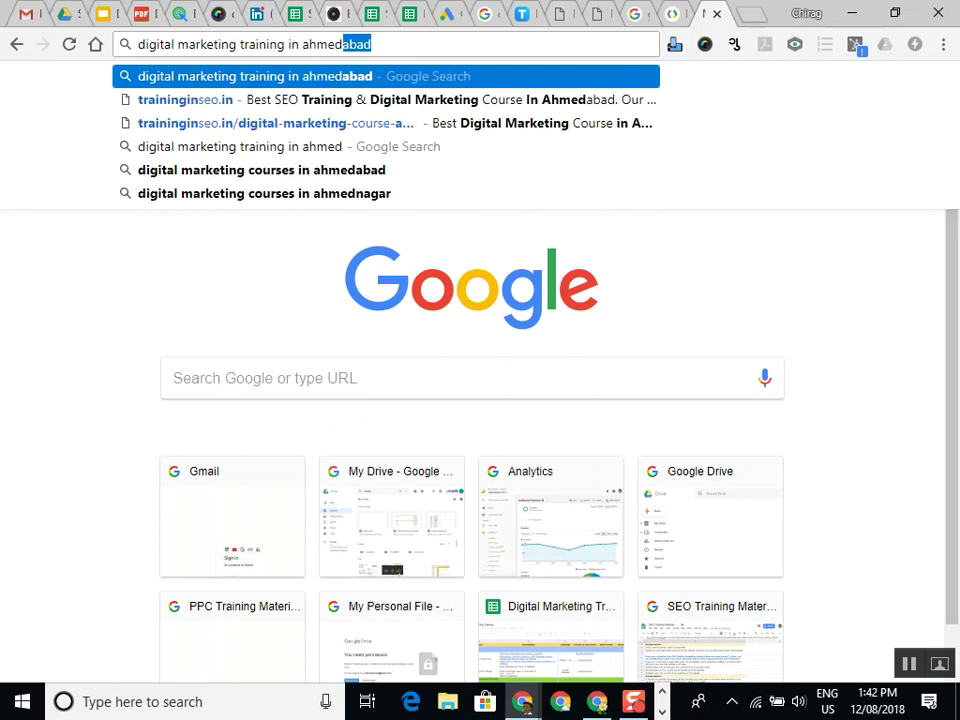
pyautogui.write('abad')
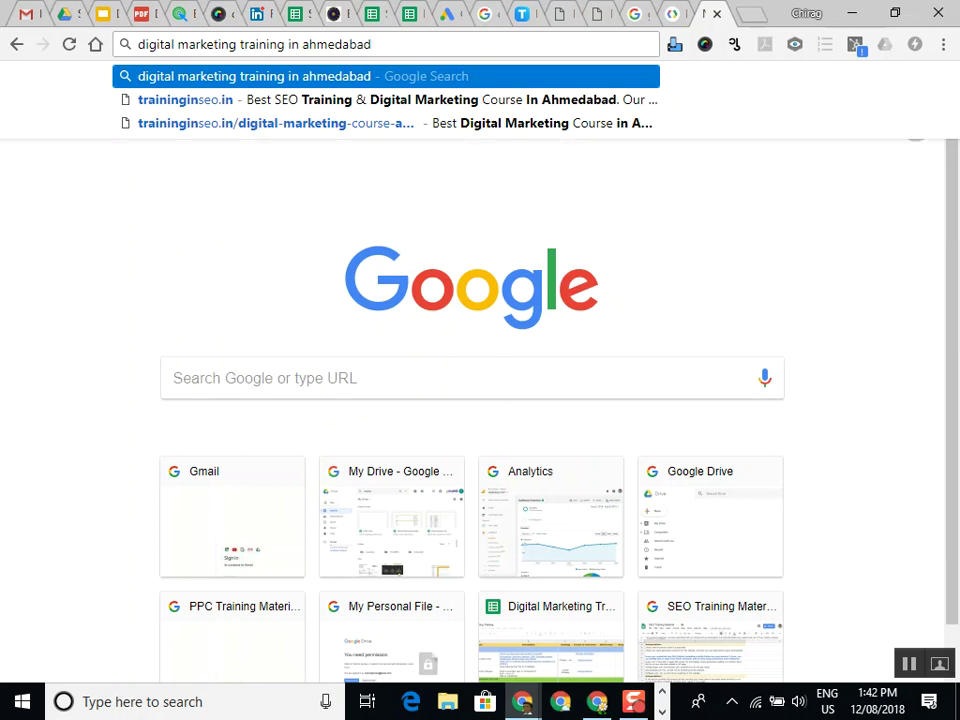
pyautogui.press('Return')
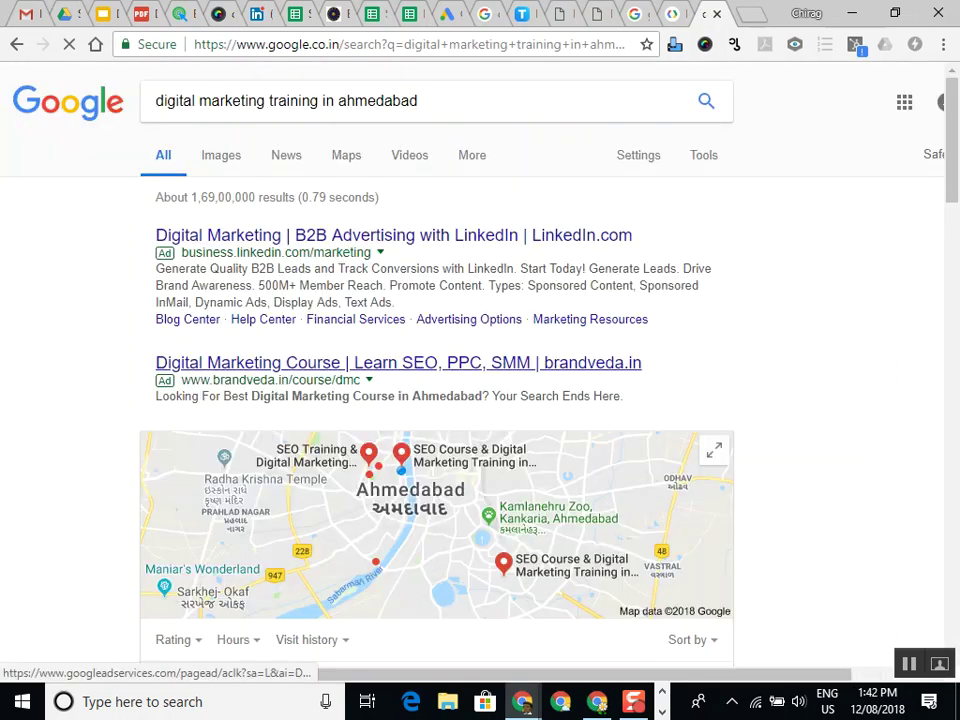
pyautogui.scroll(-3, 340, 396)
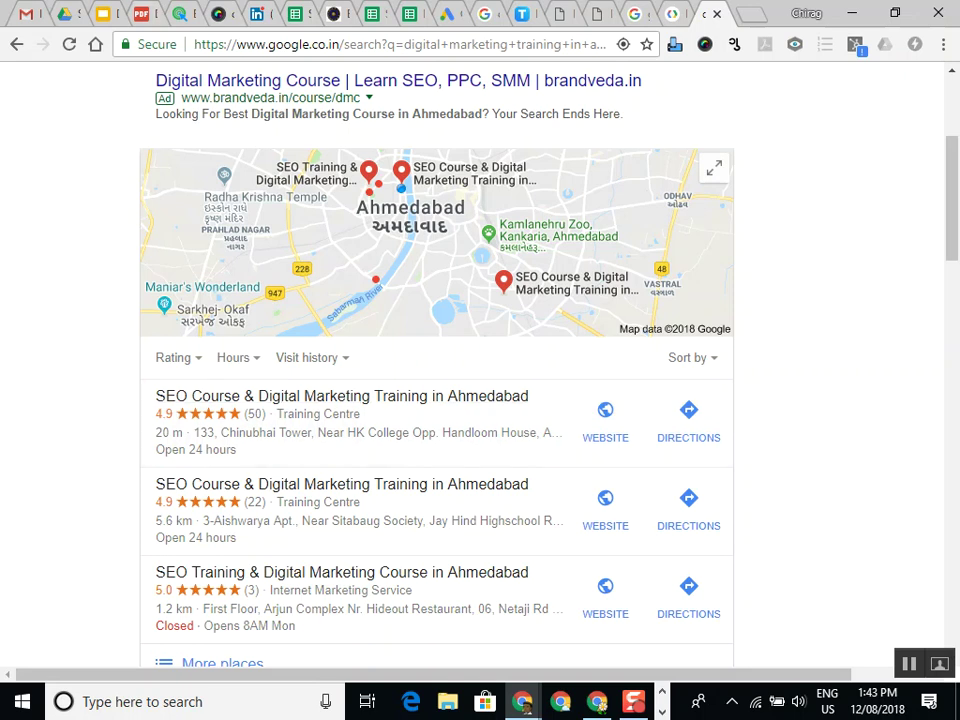
# Return to the syllabus PDF and view the training topics on the Google Analytics page
pyautogui.hotkey('ctrl', '4')
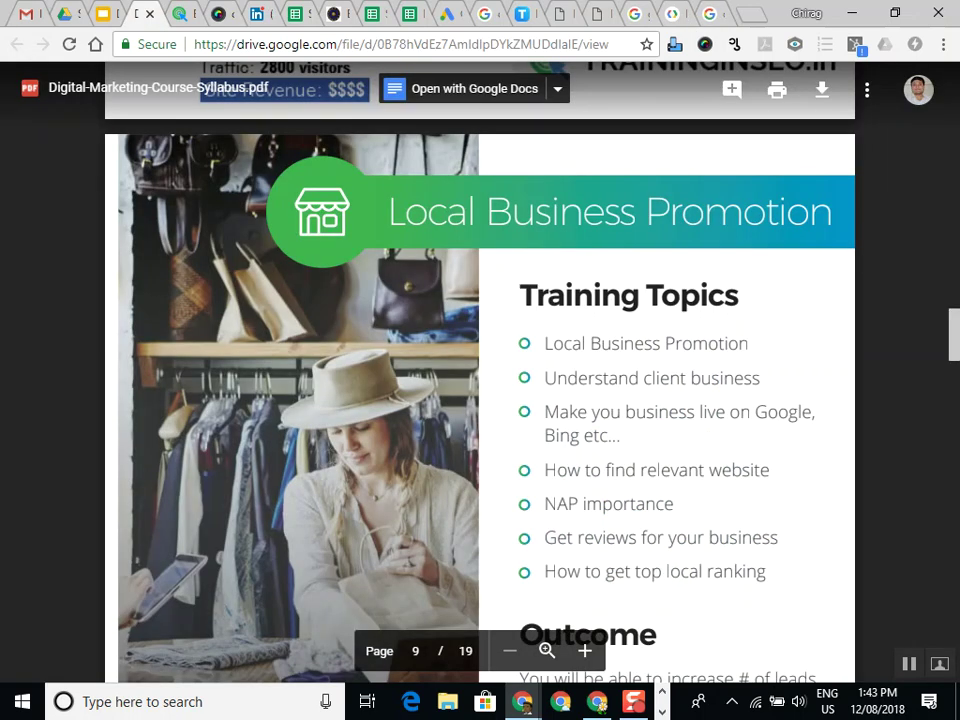
pyautogui.scroll(-5, 480, 400)
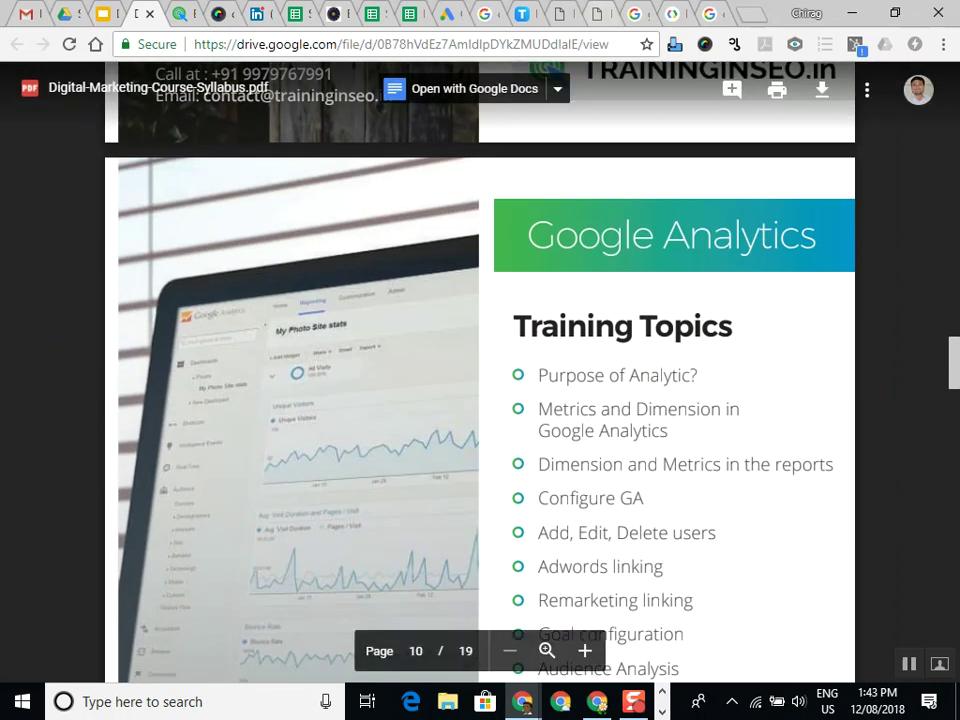
# Switch from the syllabus PDF back to the PageSpeed Insights mobile report
pyautogui.hotkey('ctrl', 'shift', 'Tab')
pyautogui.hotkey('ctrl', 'shift', 'Tab')
pyautogui.hotkey('ctrl', 'shift', 'Tab')
pyautogui.hotkey('ctrl', 'shift', 'Tab')
pyautogui.hotkey('ctrl', 'shift', 'Tab')
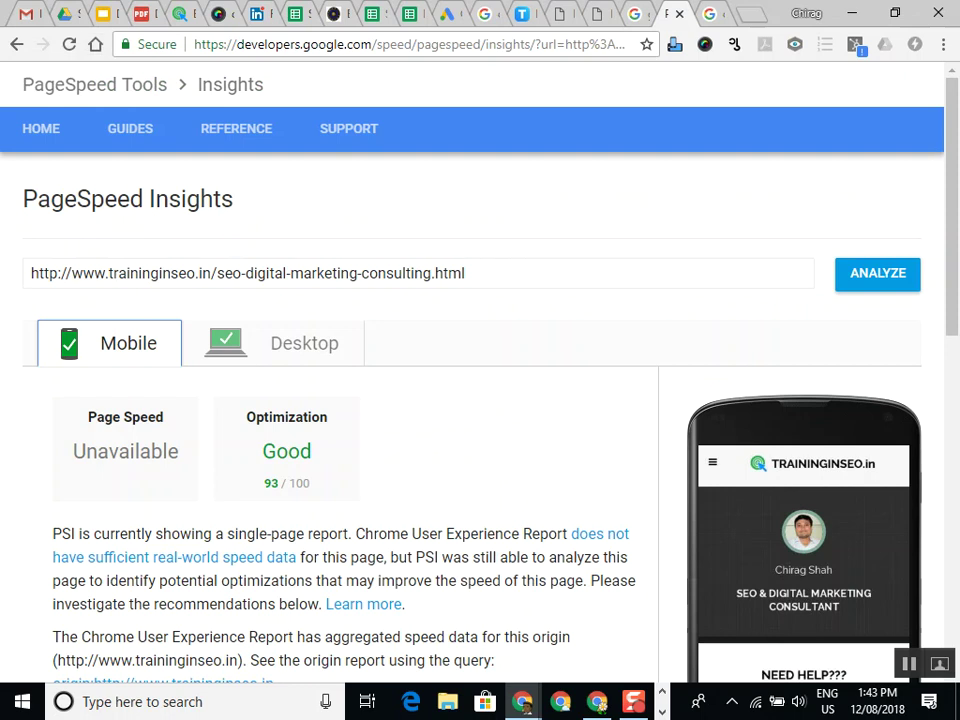
# Close the PageSpeed report and local search results, and open Google Analytics in a new tab
pyautogui.hotkey('ctrl', 'Tab')
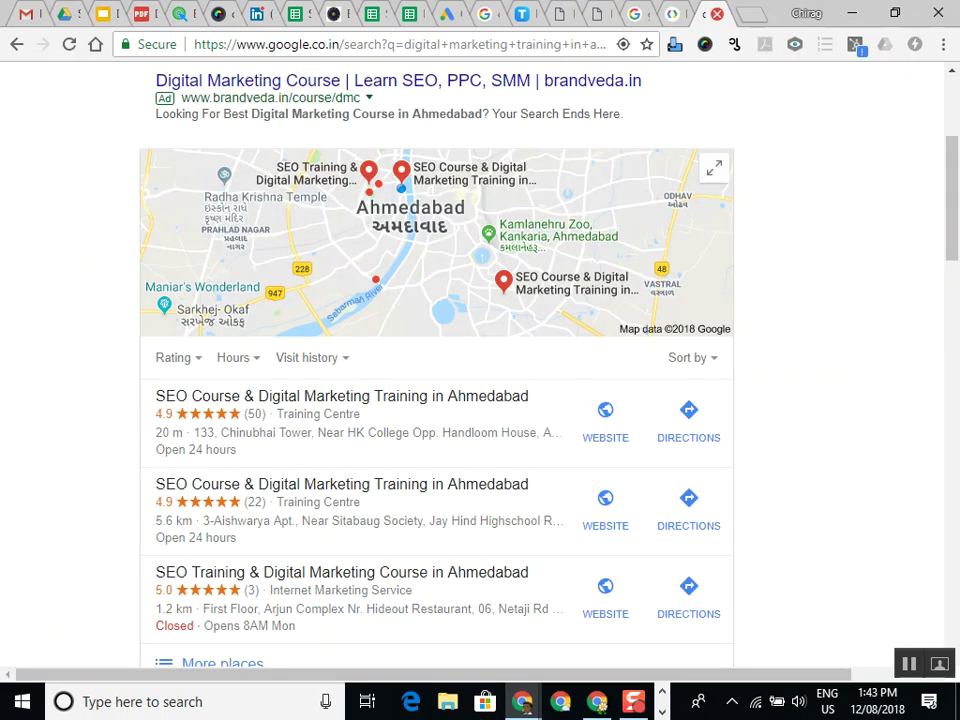
pyautogui.hotkey('ctrl', 'shift', 'Tab')
pyautogui.hotkey('ctrl', 'w')
pyautogui.hotkey('ctrl', 't')
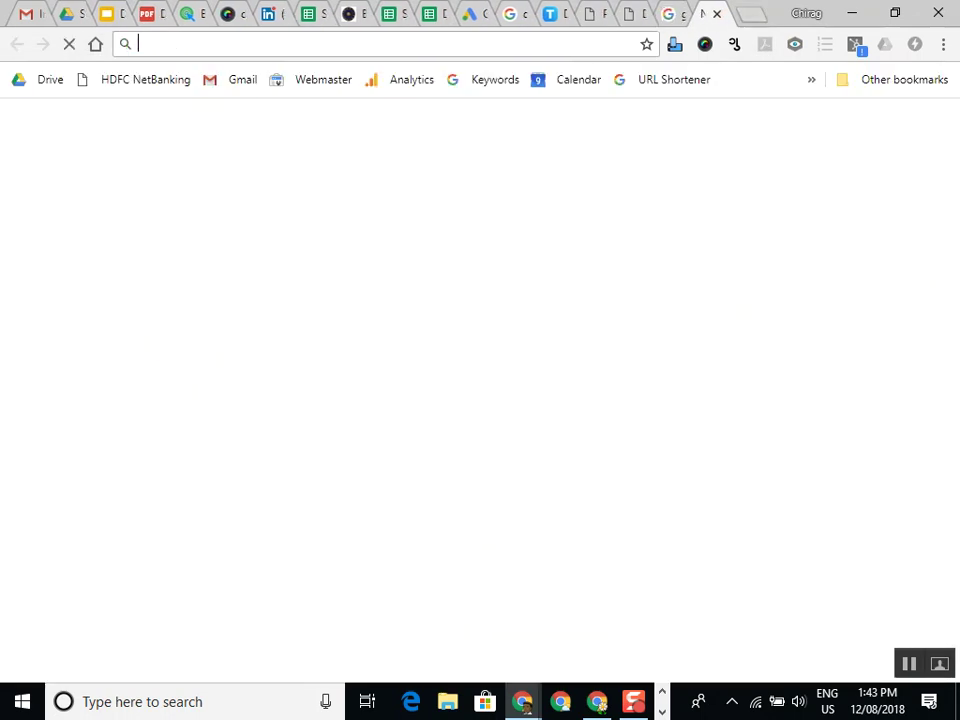
pyautogui.click(410, 79)
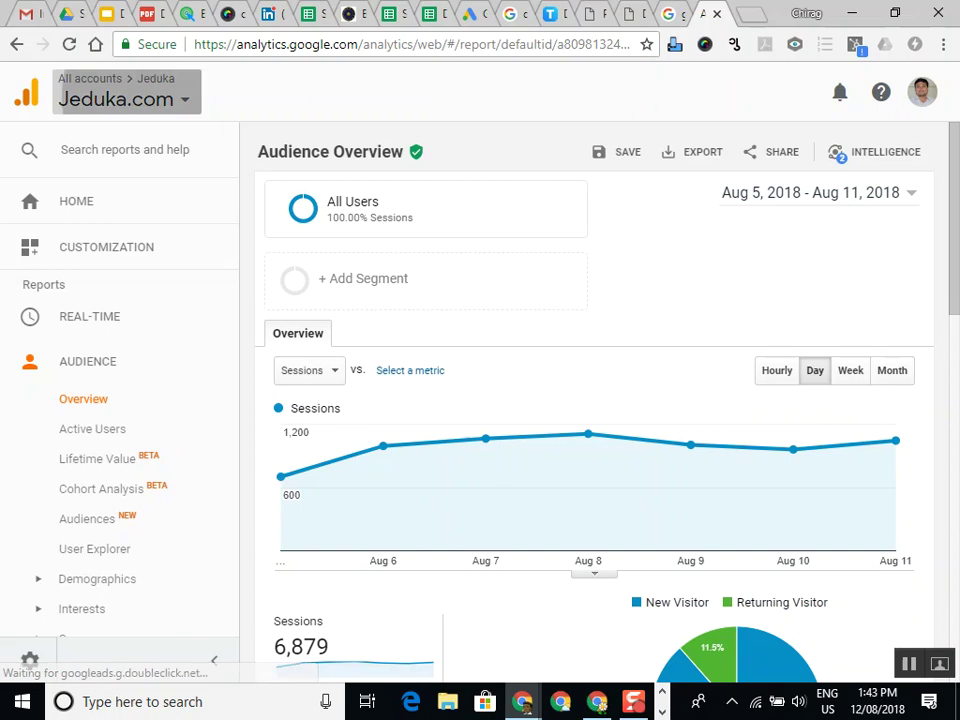
# Search the Analytics accounts for "tra" and switch to the Training in SEO view
pyautogui.click(127, 92)
pyautogui.write('tra')
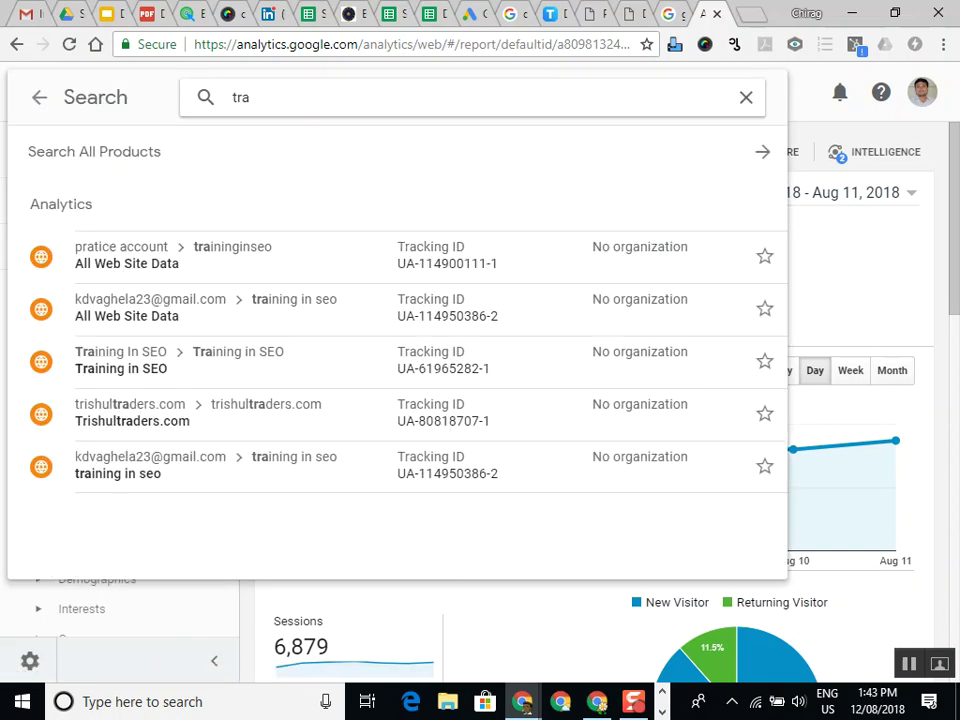
pyautogui.click(180, 360)
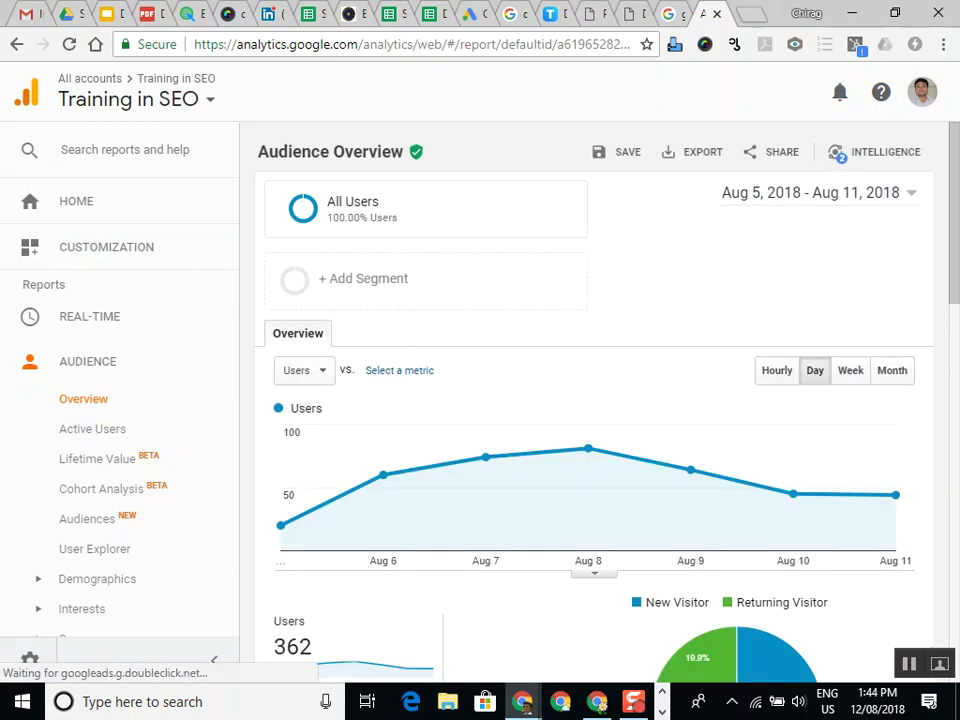
# Set the Audience Overview report's date range to Last 30 days and apply it
pyautogui.click(812, 192)
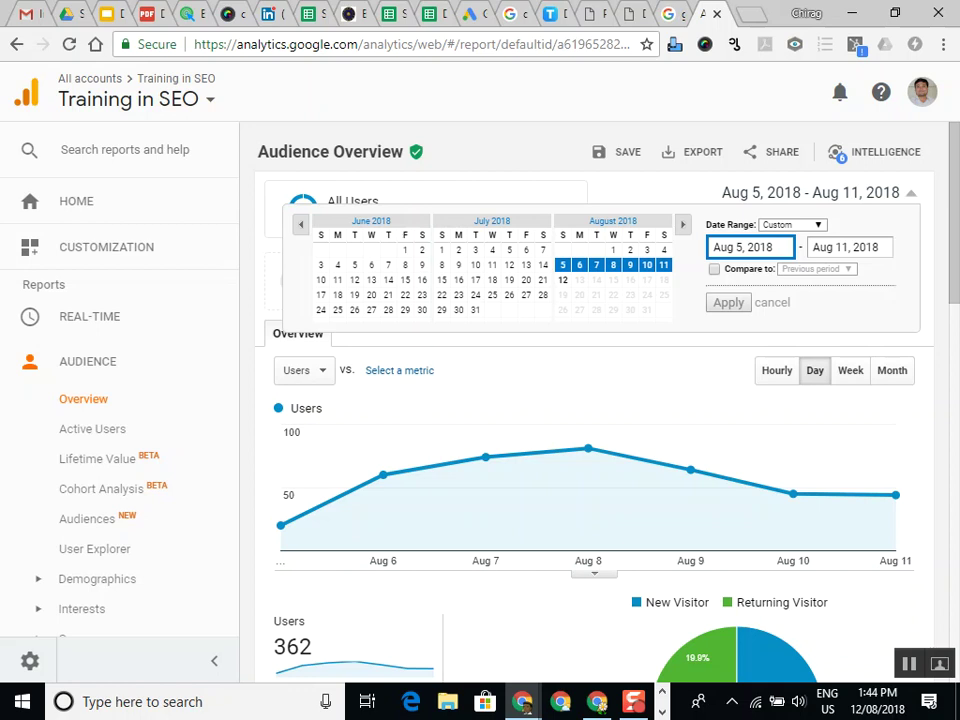
pyautogui.click(790, 224)
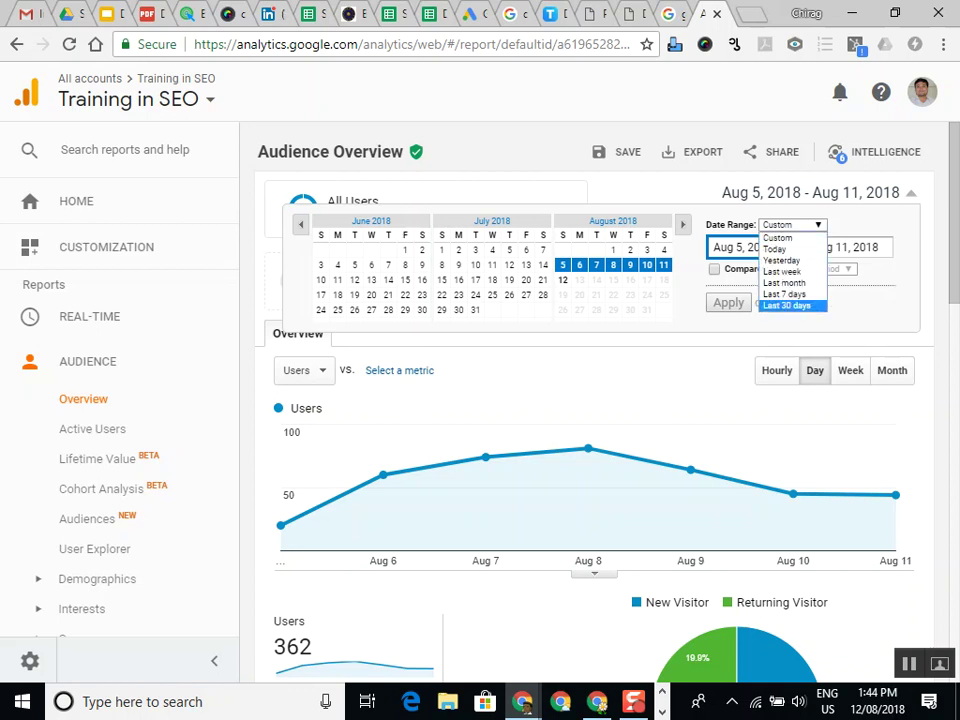
pyautogui.click(793, 300)
pyautogui.click(732, 302)
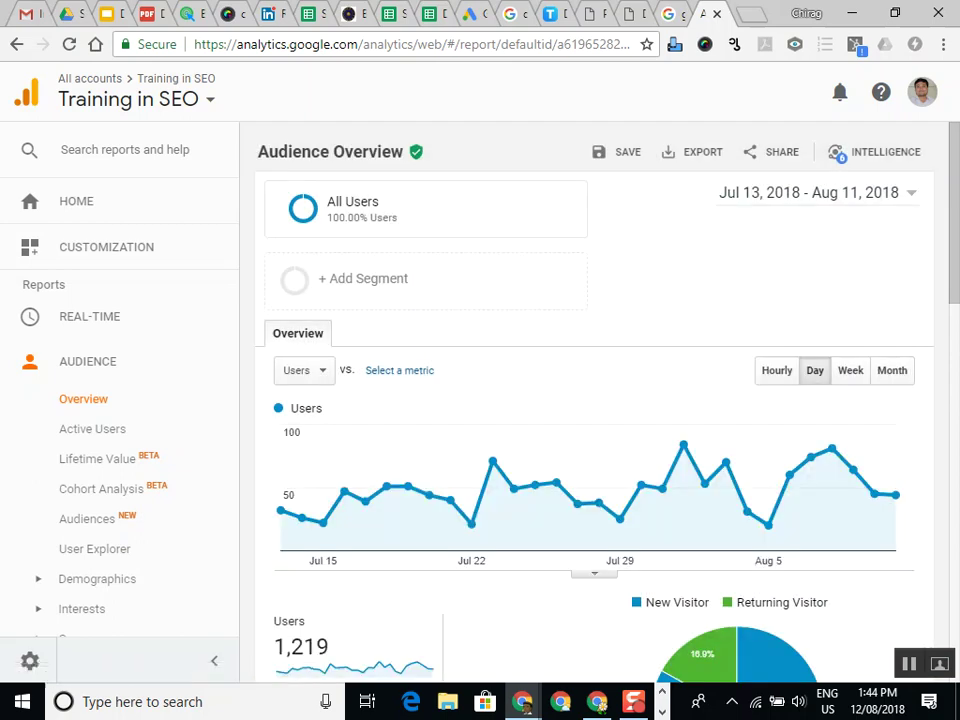
# Open the Goals Overview report under Conversions and view its goal metrics
pyautogui.click(88, 361)
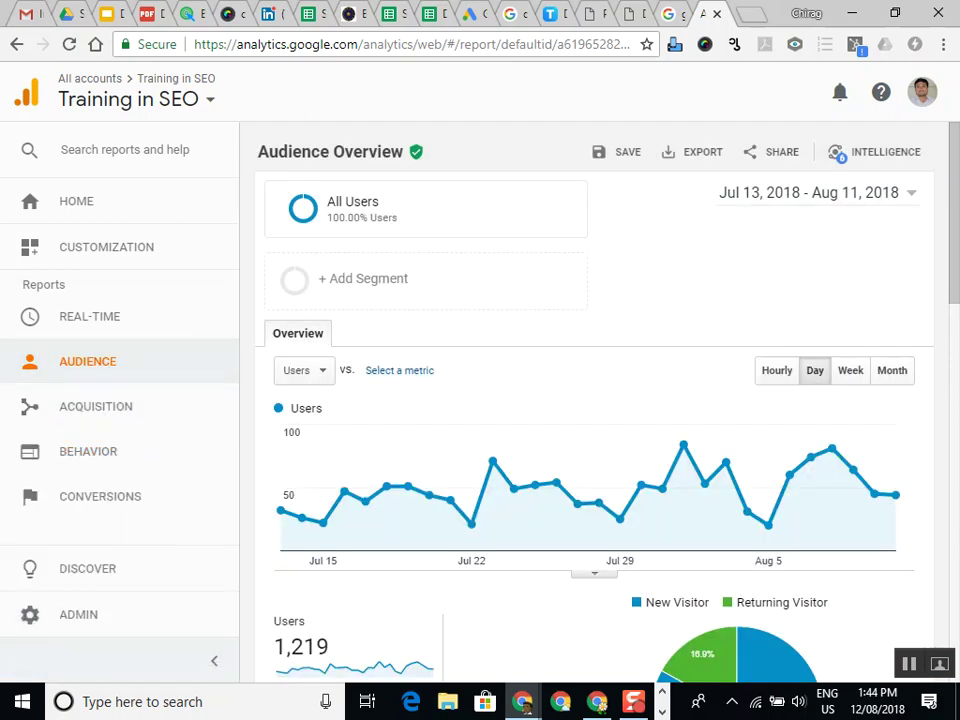
pyautogui.click(100, 496)
pyautogui.click(73, 533)
pyautogui.click(83, 563)
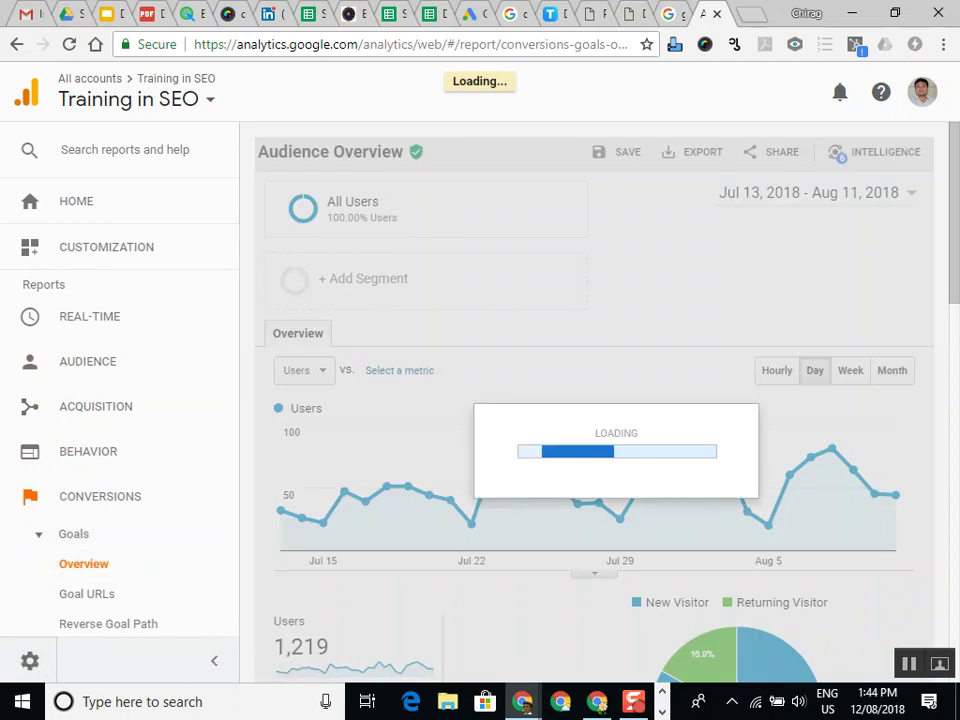
pyautogui.scroll(-5, 595, 400)
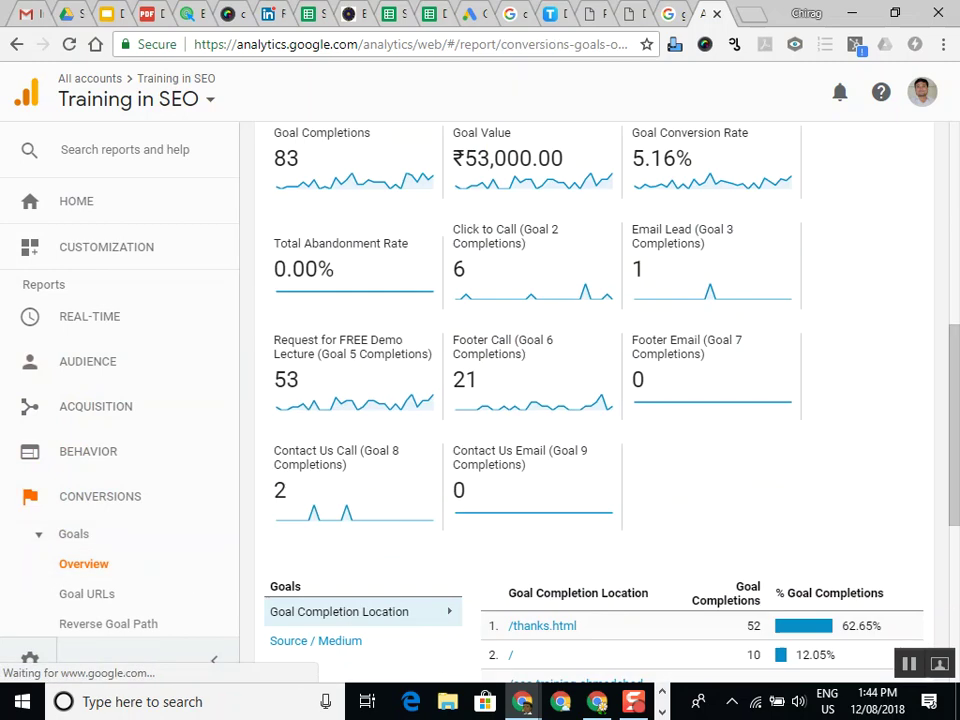
# Highlight the Goal Conversion Rate, Goal Completions, free demo lecture and footer call figures, and break down the completions by Source / Medium
pyautogui.scroll(1, 685, 505)
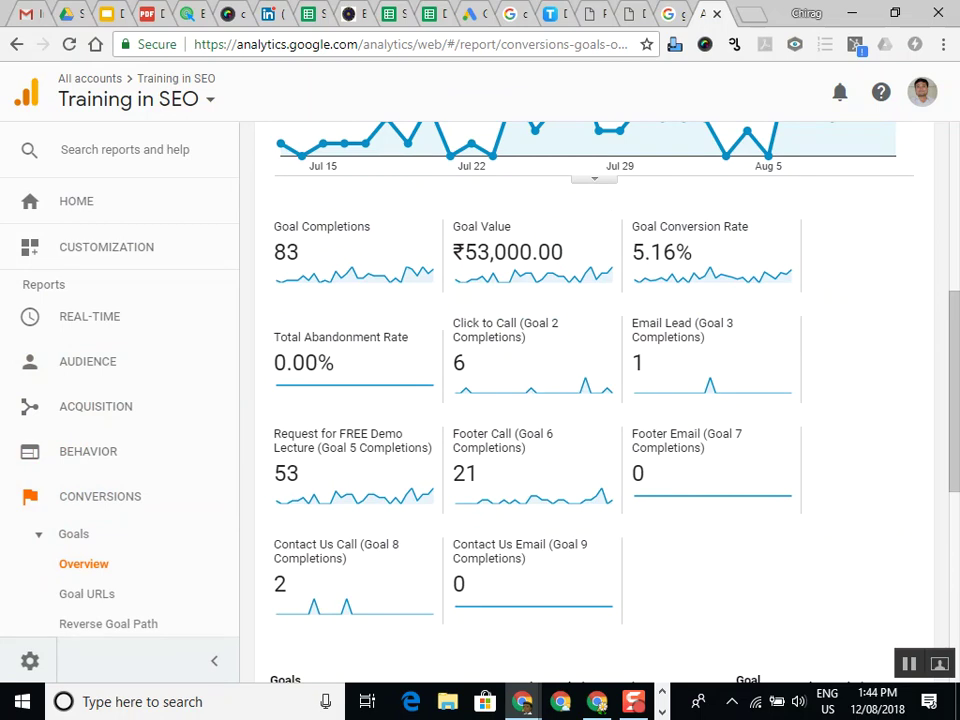
pyautogui.moveTo(645, 252); pyautogui.dragTo(692, 252)
pyautogui.moveTo(632, 252); pyautogui.dragTo(692, 252)
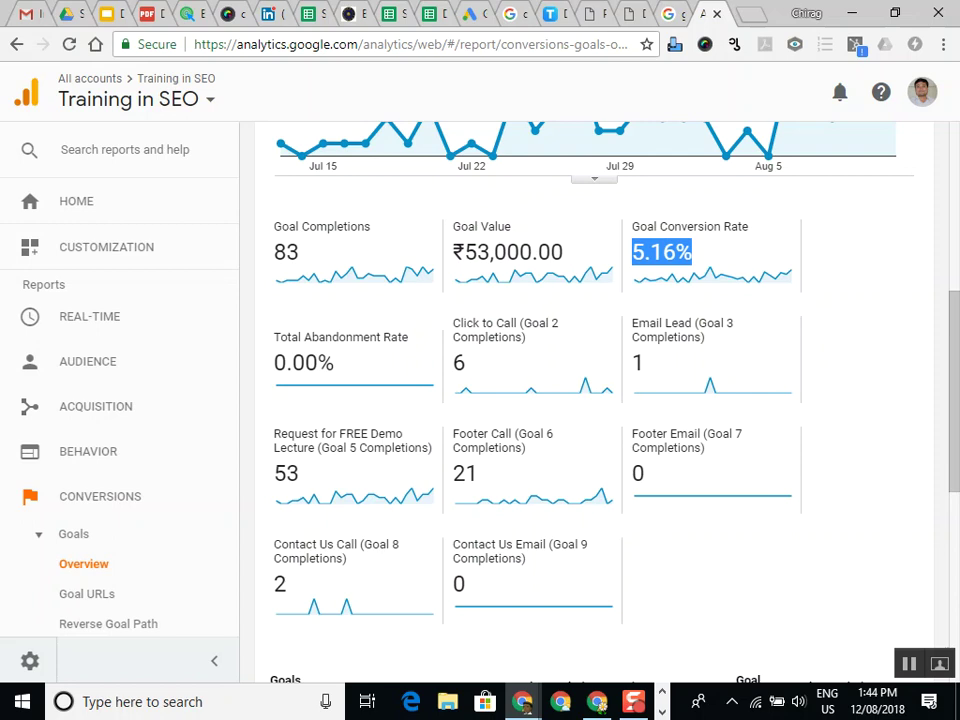
pyautogui.moveTo(274, 226); pyautogui.dragTo(299, 262)
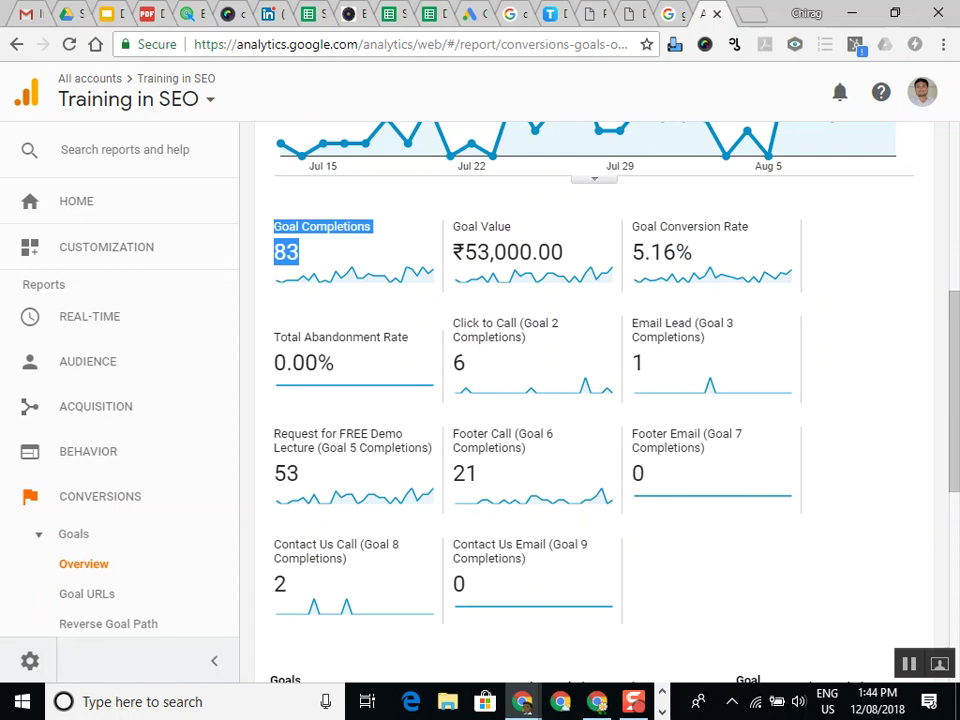
pyautogui.doubleClick(286, 473)
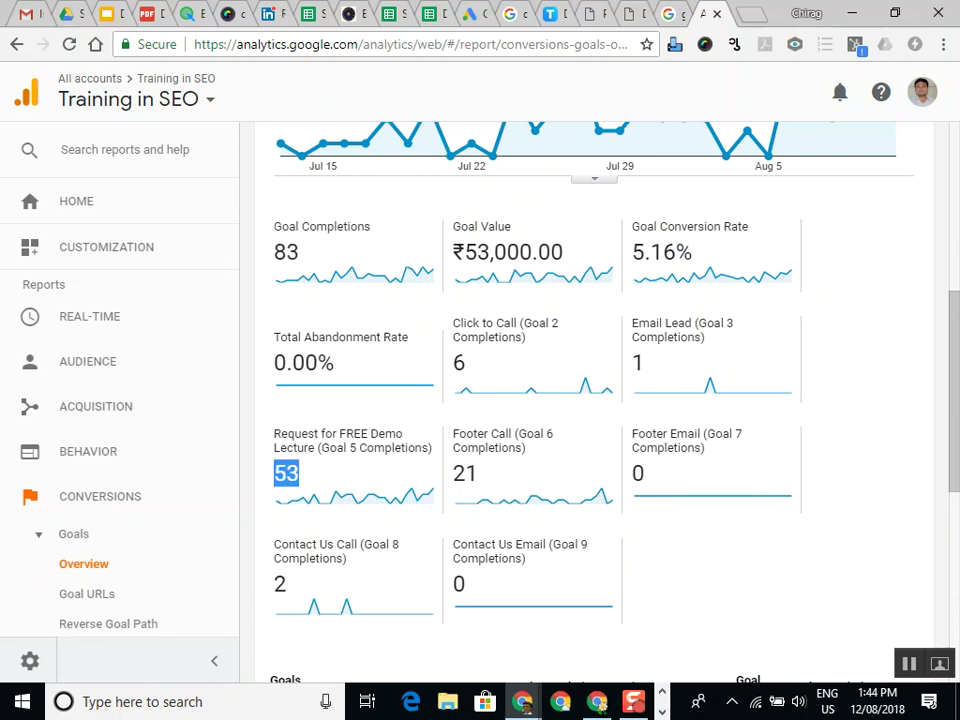
pyautogui.doubleClick(464, 473)
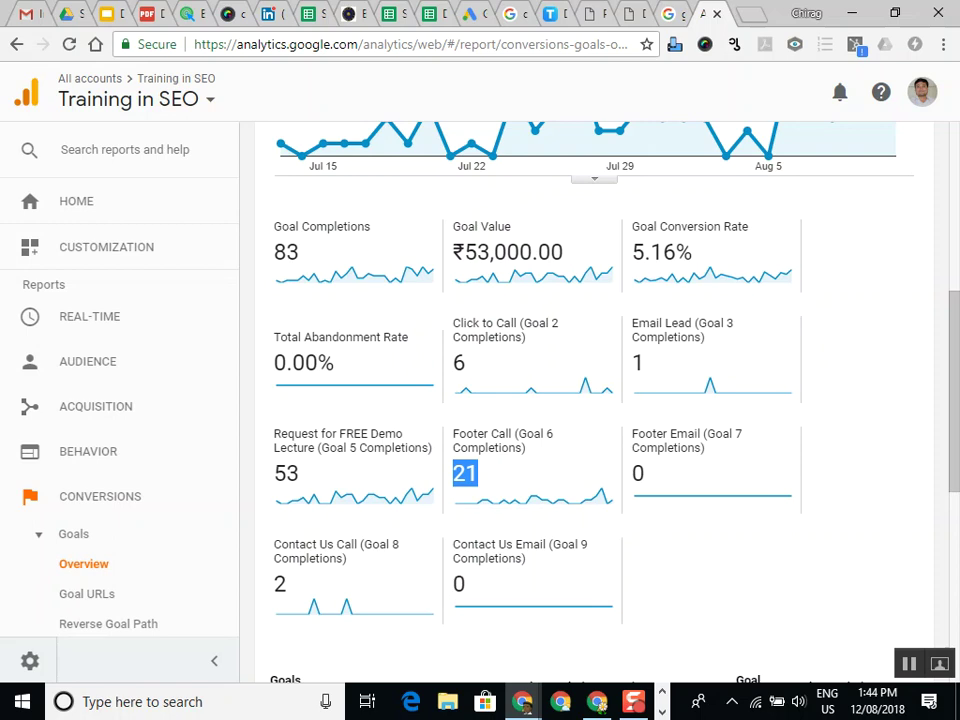
pyautogui.scroll(-4, 590, 450)
pyautogui.click(315, 359)
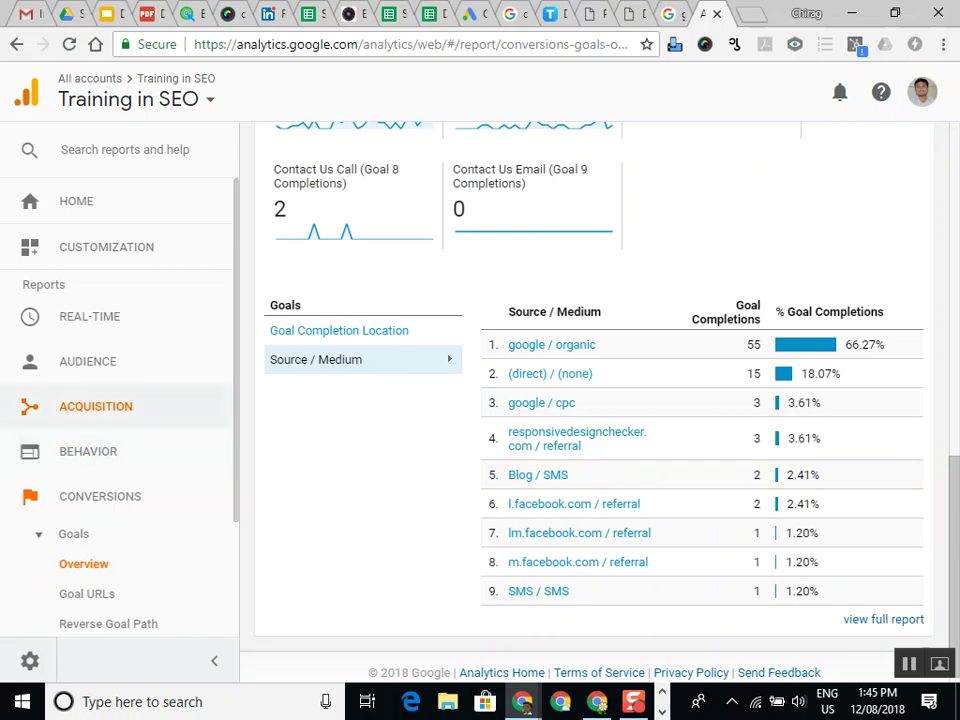
# Open the Hour of Day report for Google Ads within the Acquisition reports
pyautogui.click(95, 406)
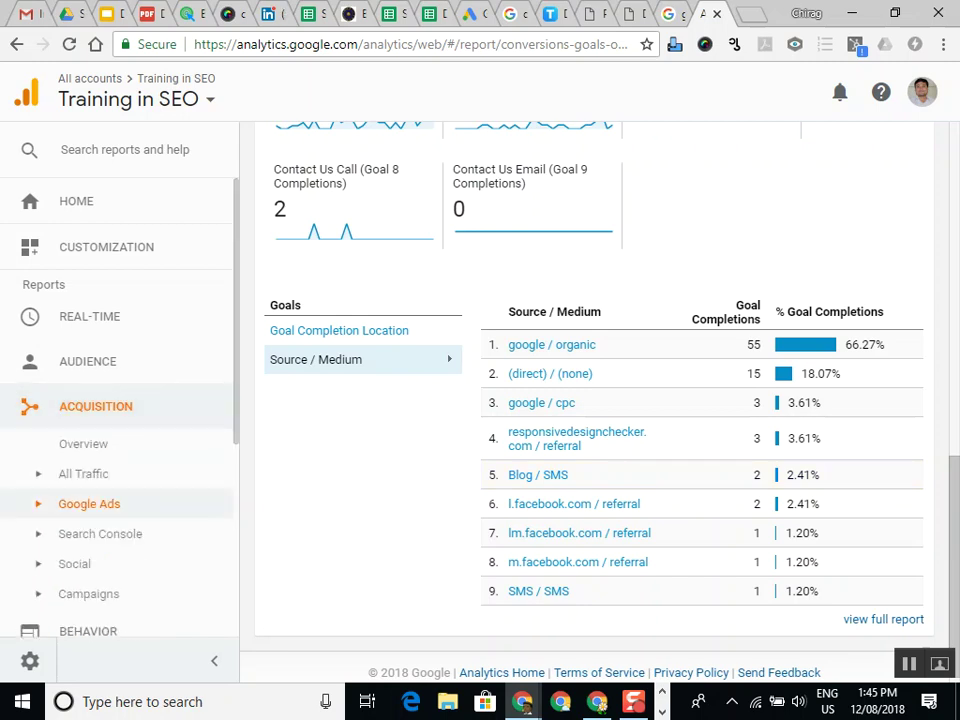
pyautogui.scroll(-2, 120, 450)
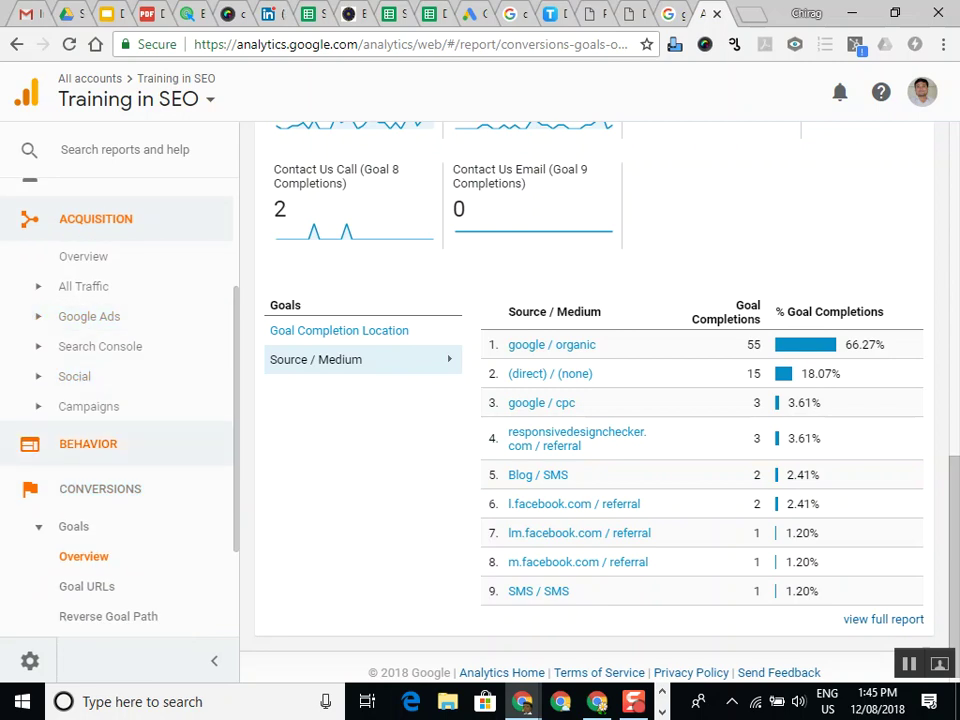
pyautogui.scroll(2, 90, 530)
pyautogui.scroll(-1, 90, 420)
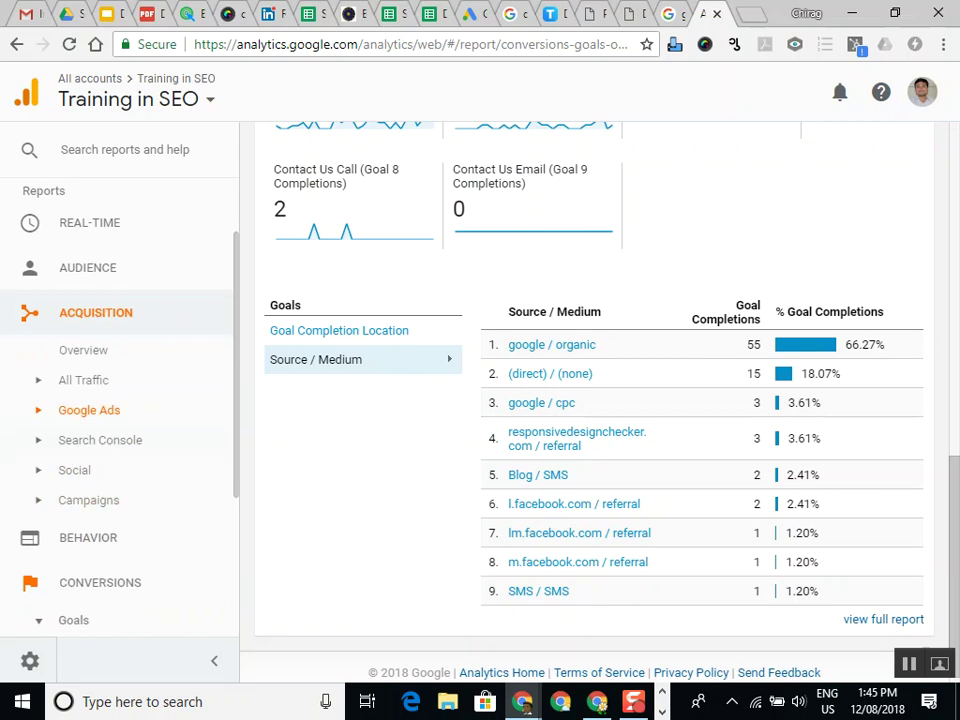
pyautogui.click(89, 410)
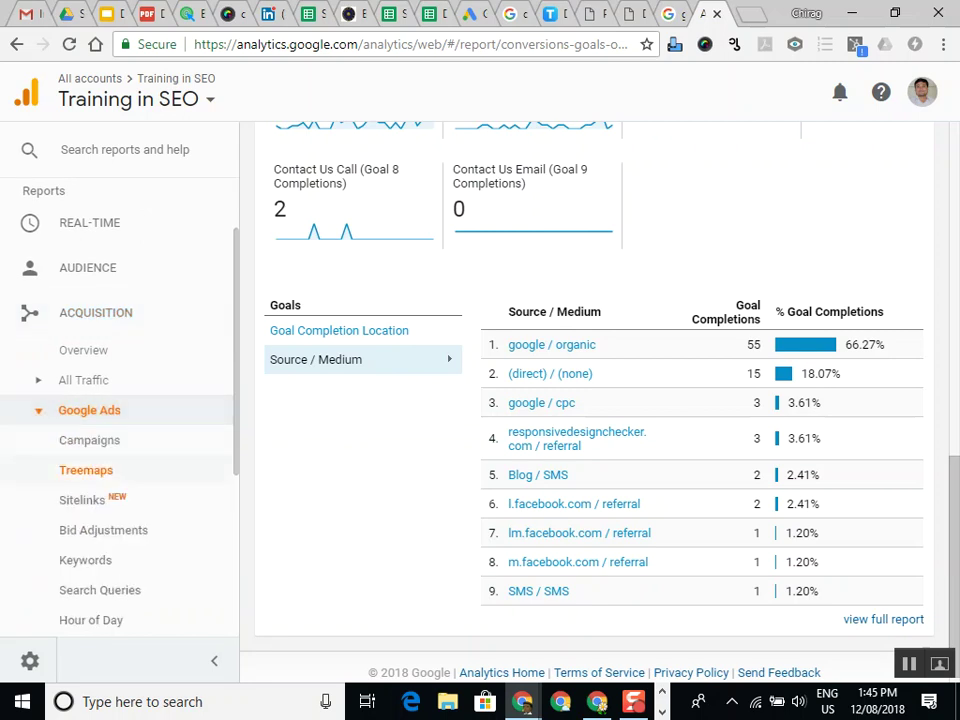
pyautogui.scroll(-1, 90, 470)
pyautogui.click(90, 526)
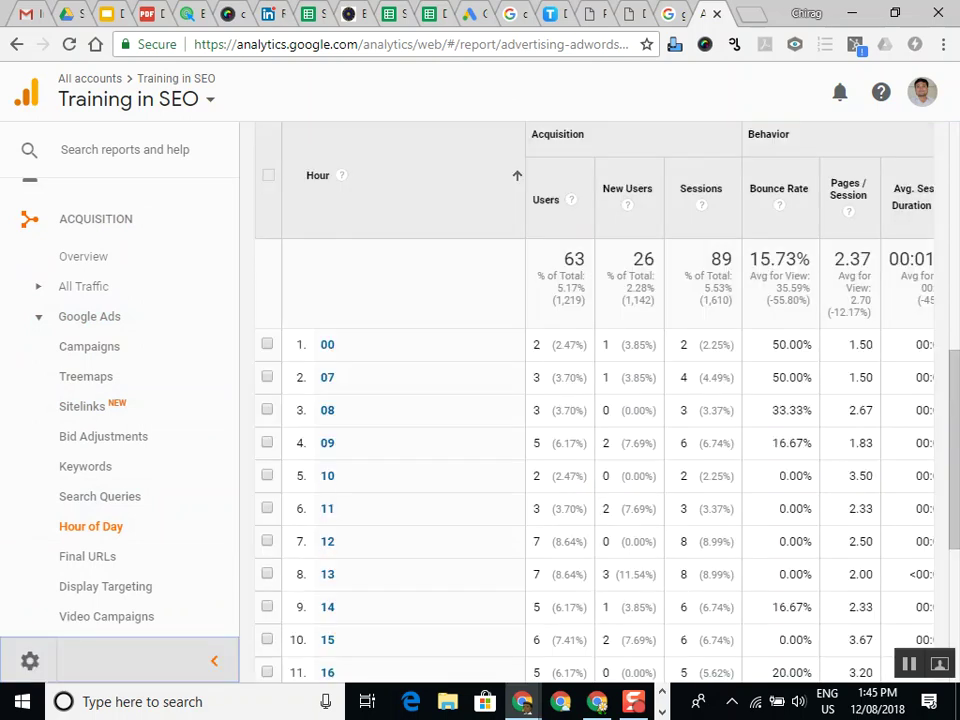
# Show the hourly table in comparison view, comparing Goal Completions with the site average
pyautogui.scroll(2, 500, 400)
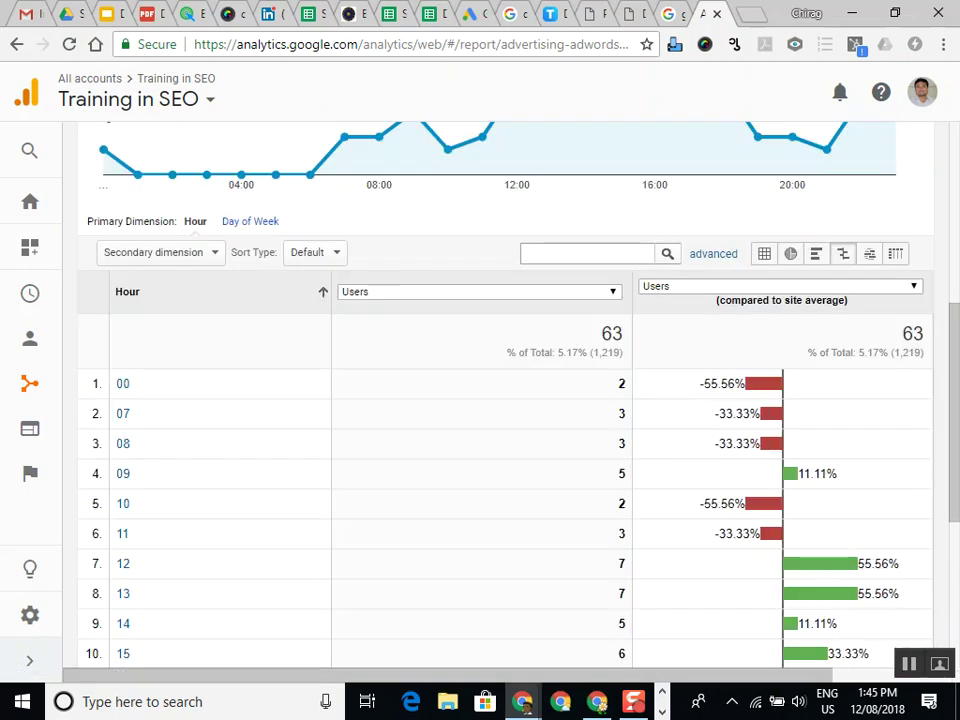
pyautogui.click(780, 286)
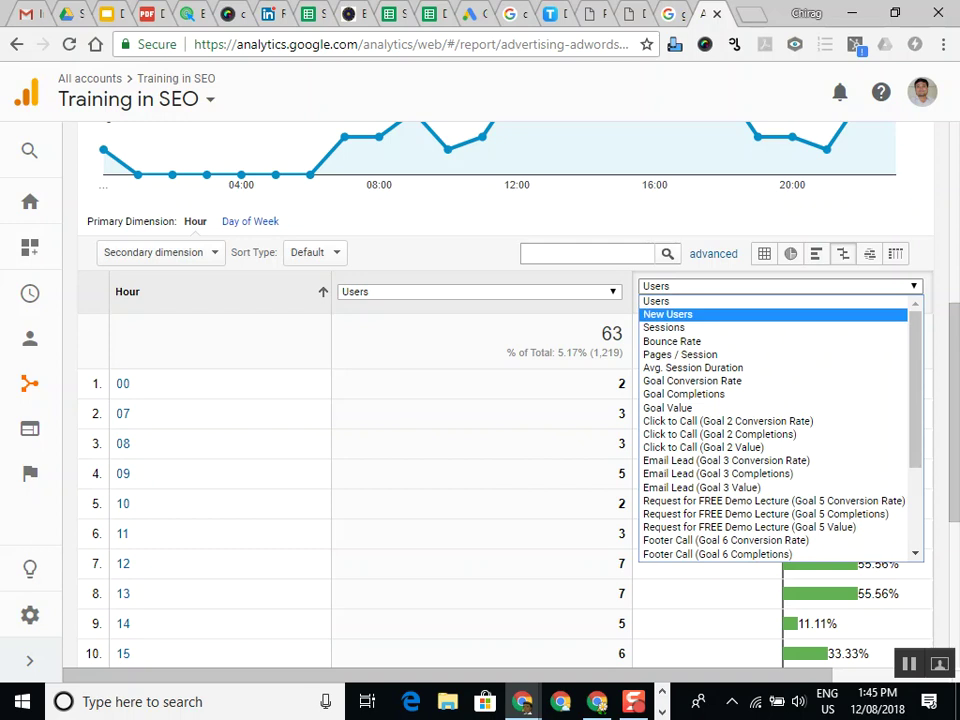
pyautogui.press('Down')
pyautogui.press('Down')
pyautogui.press('Return')
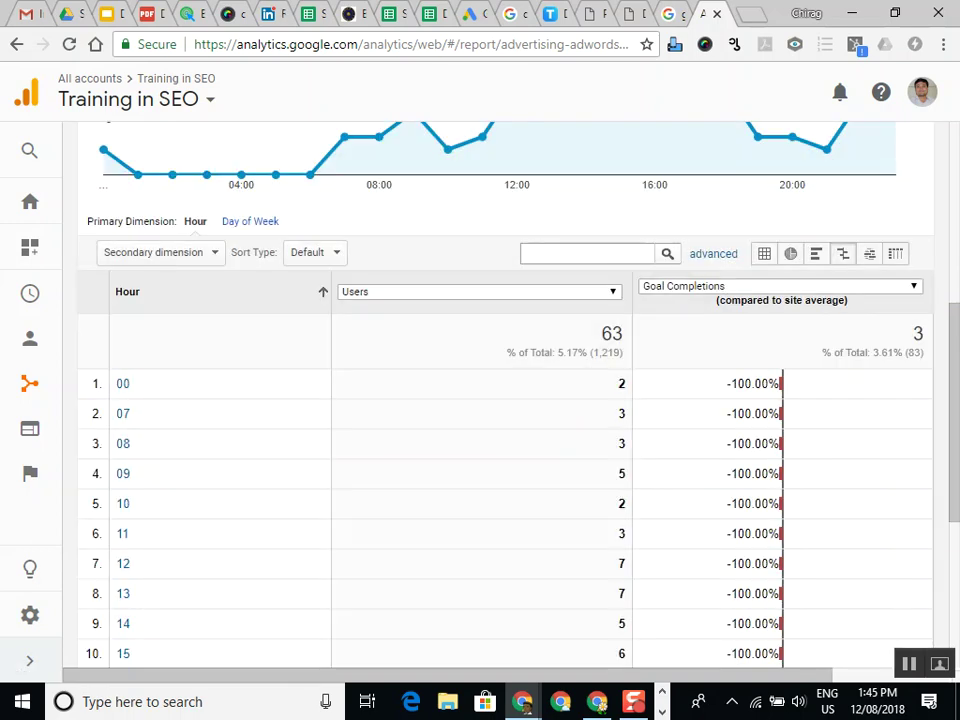
# Change the hourly table's compared metric to Goal Conversion Rate and view it through hour 23
pyautogui.press('space')
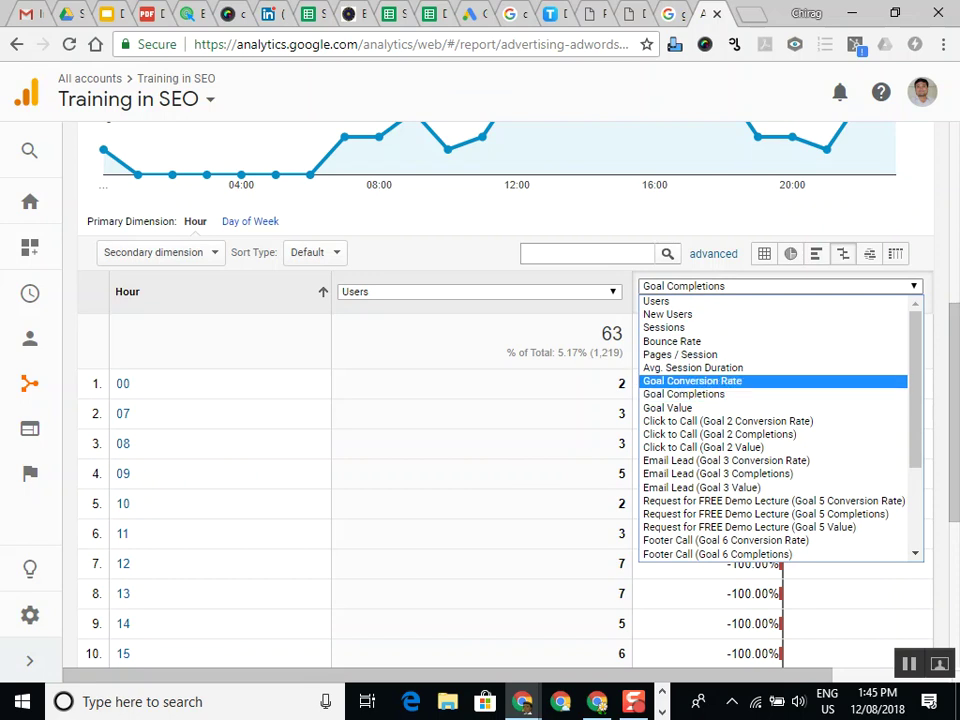
pyautogui.press('Up')
pyautogui.press('Return')
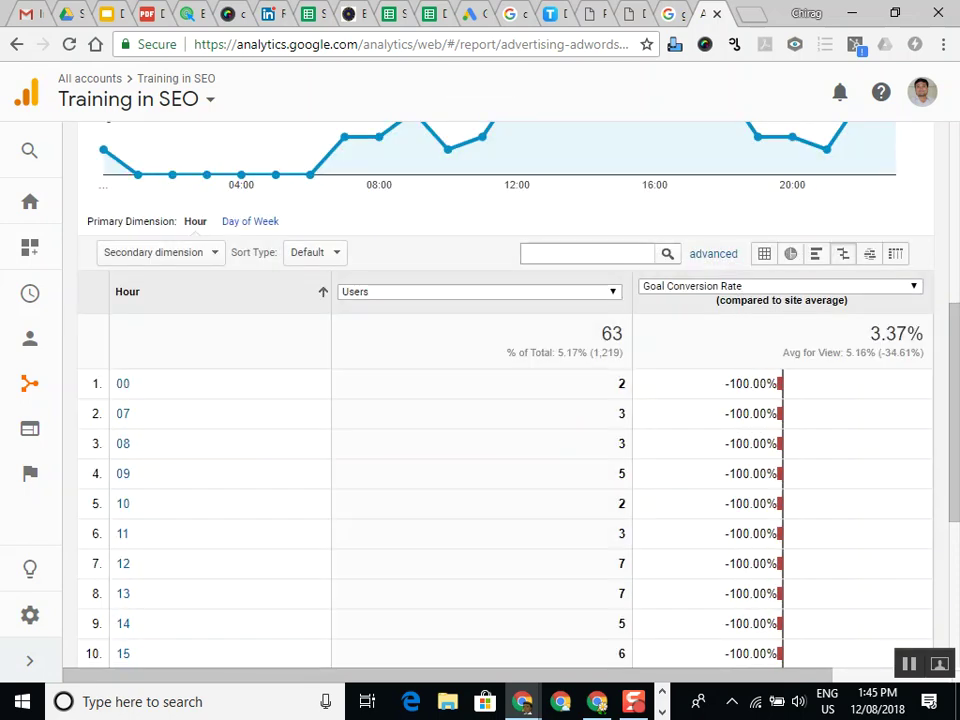
pyautogui.scroll(-5, 500, 400)
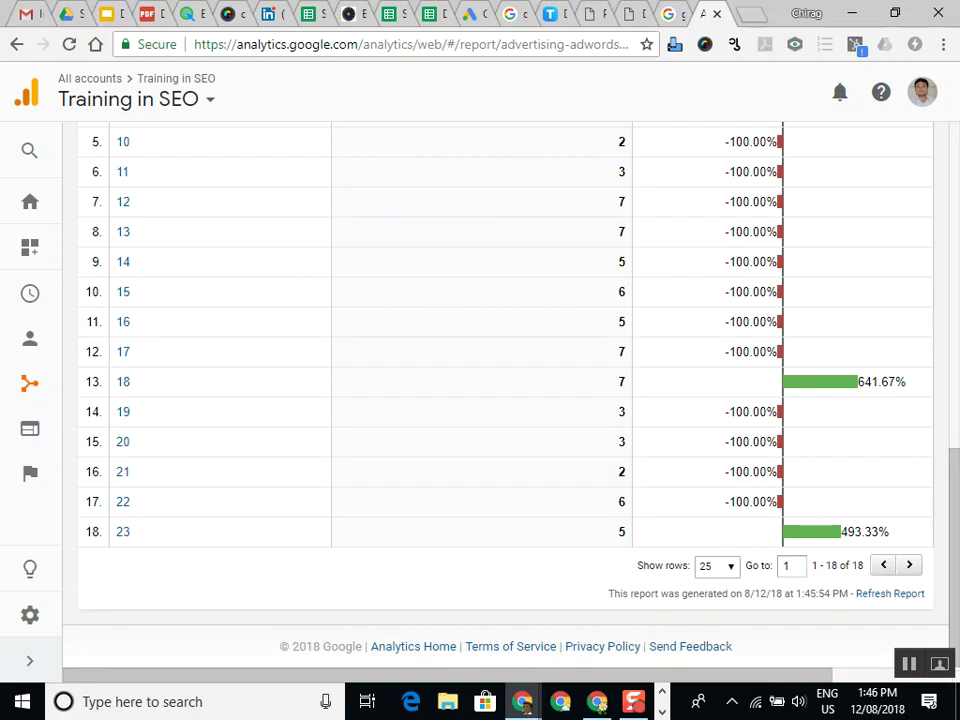
# Switch the report's primary dimension to Day of Week and view the comparison for each day
pyautogui.scroll(5, 500, 350)
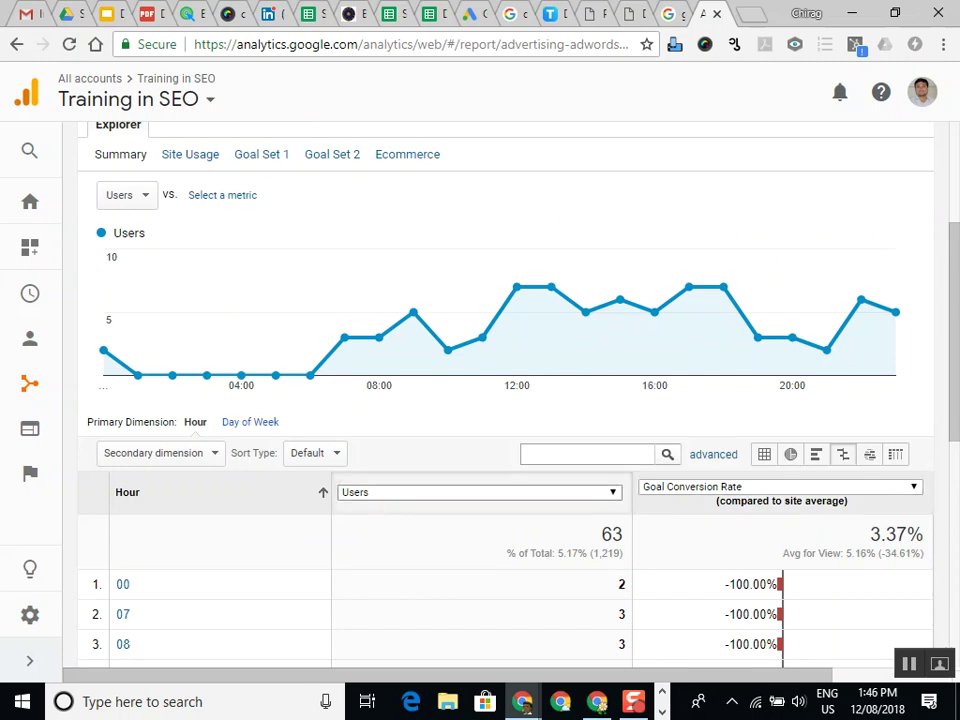
pyautogui.click(400, 505)
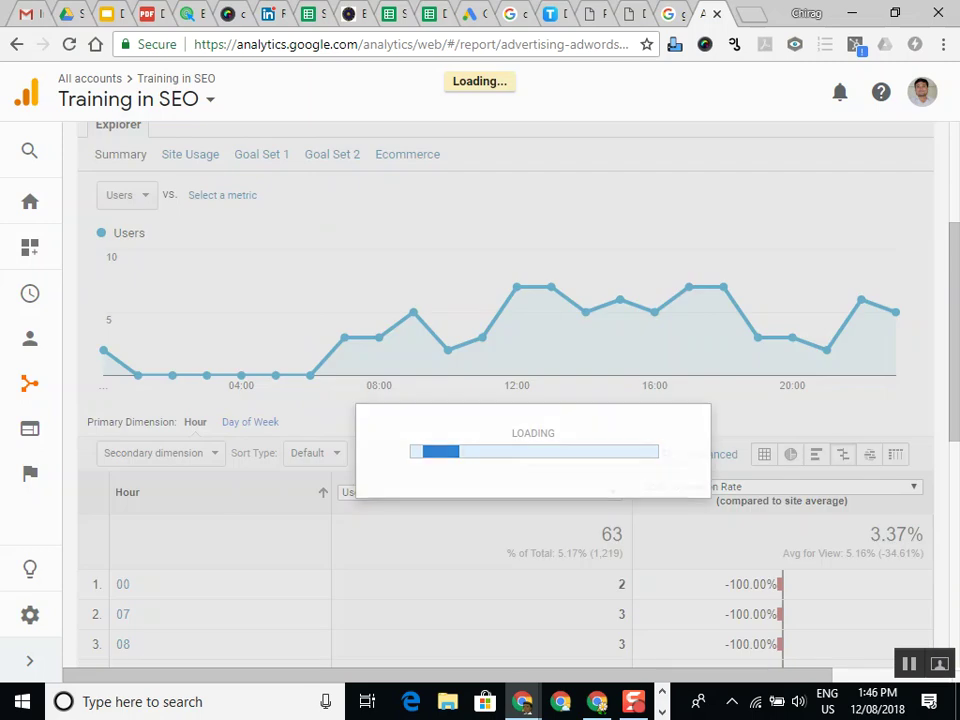
pyautogui.scroll(-3, 500, 400)
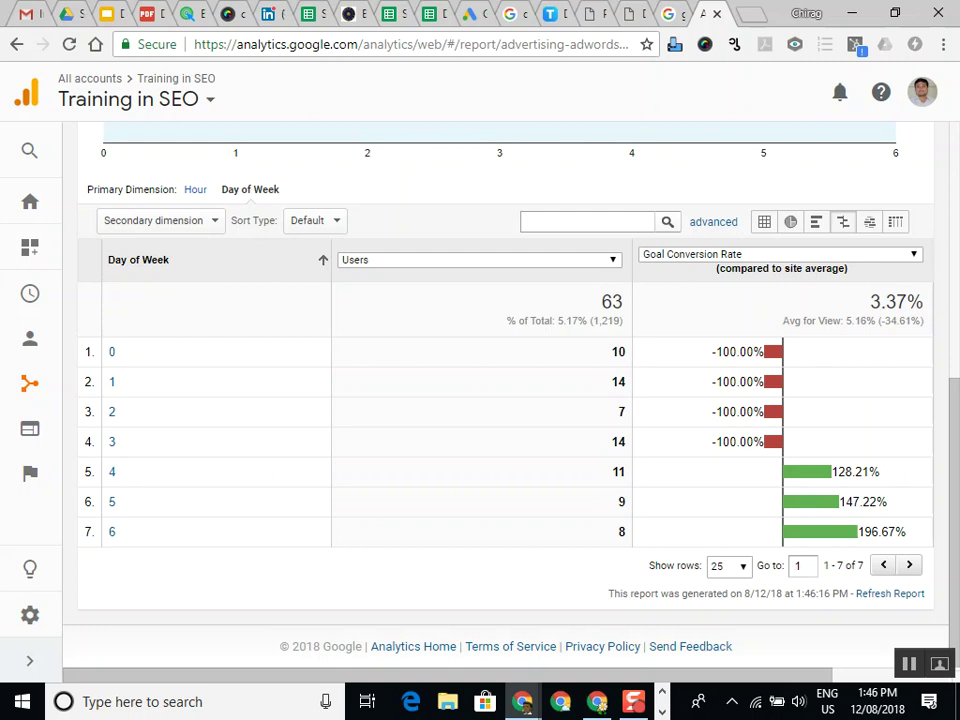
# Compare the days of the week by Goal Value against the site average
pyautogui.click(780, 254)
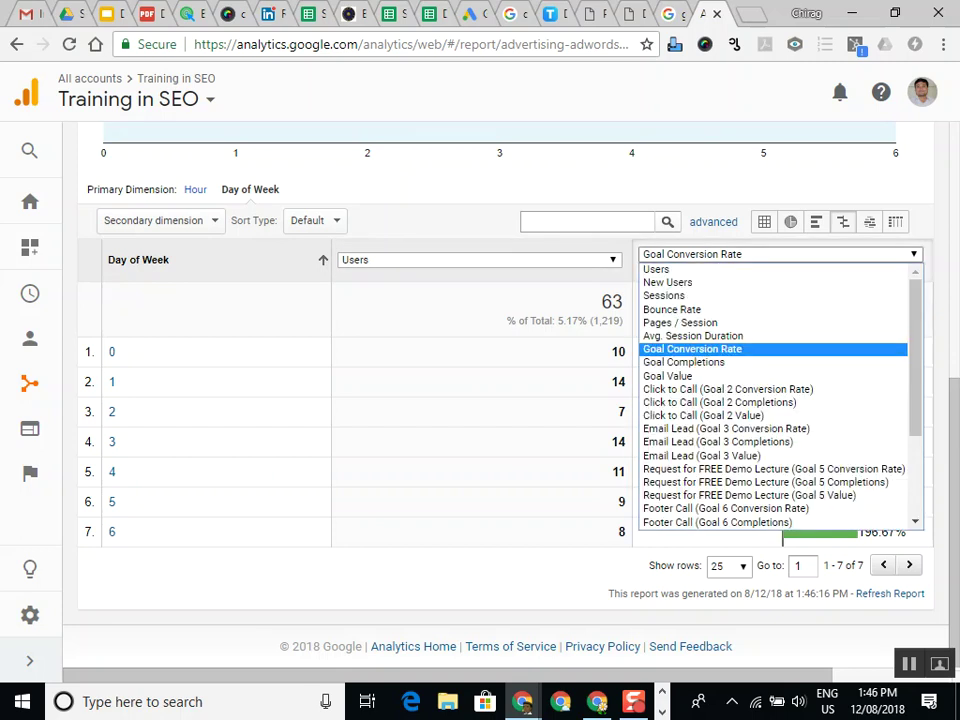
pyautogui.press('Down')
pyautogui.press('Down')
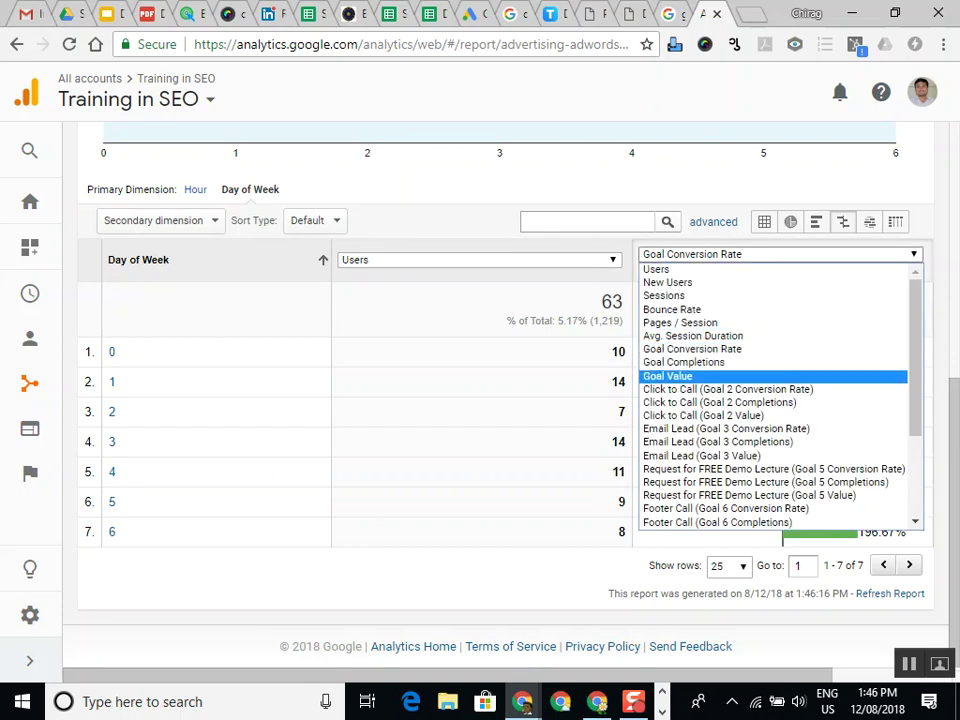
pyautogui.press('Return')
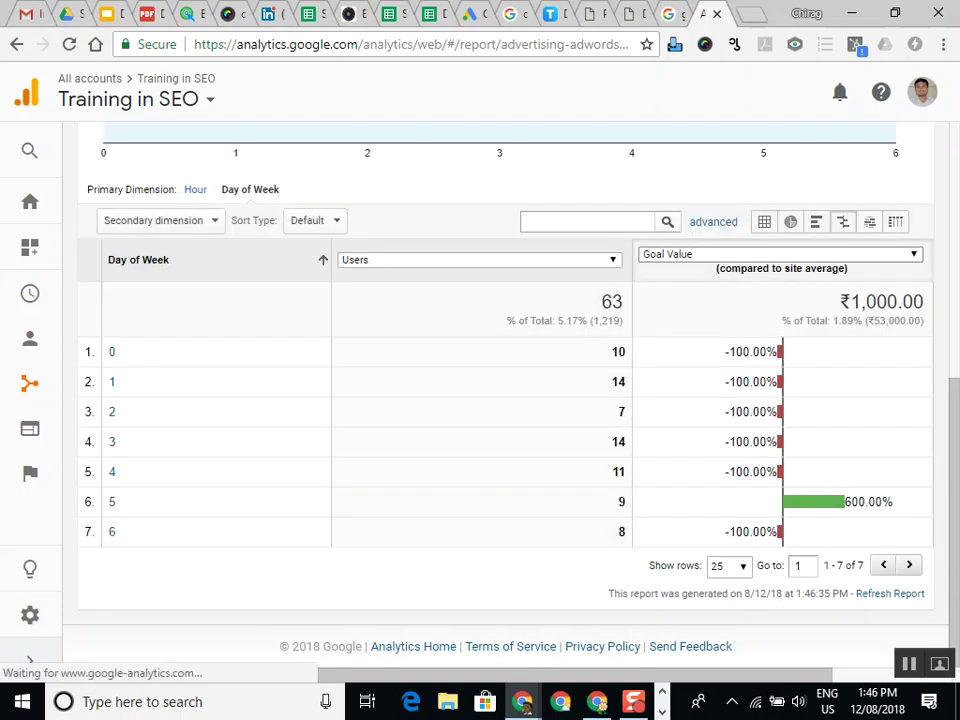
# Set the day-of-week table's compared metric to Goal Completions
pyautogui.hotkey('alt', 'Down')
pyautogui.press('Up')
pyautogui.press('Up')
pyautogui.press('Down')
pyautogui.press('Down')
pyautogui.press('Up')
pyautogui.press('Return')
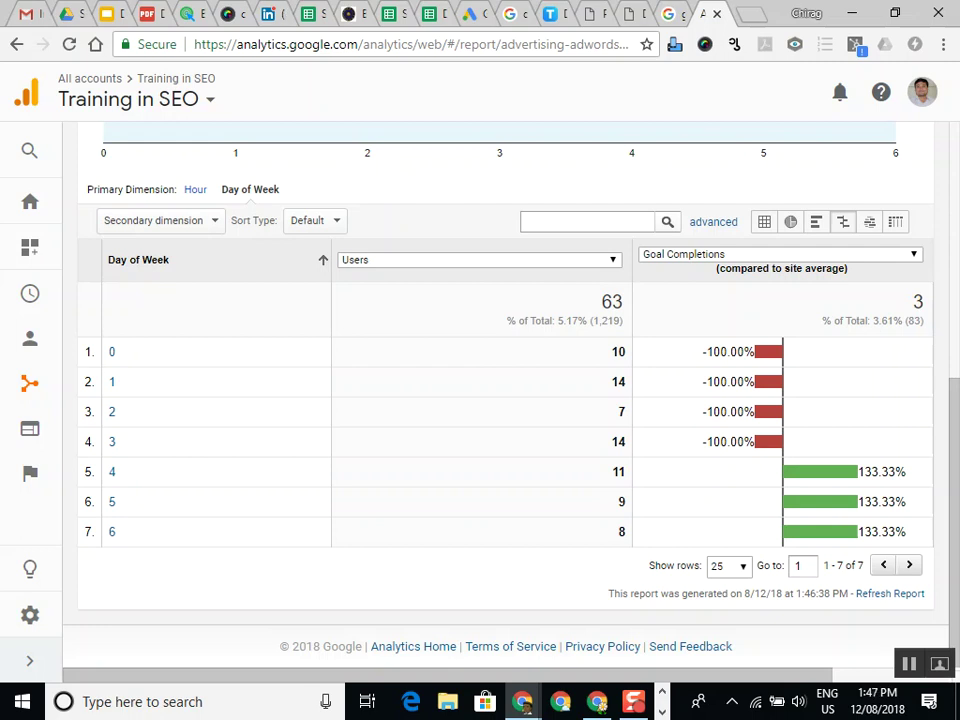
# Review the Users line chart by day of week above the comparison table
pyautogui.scroll(5, 230, 545)
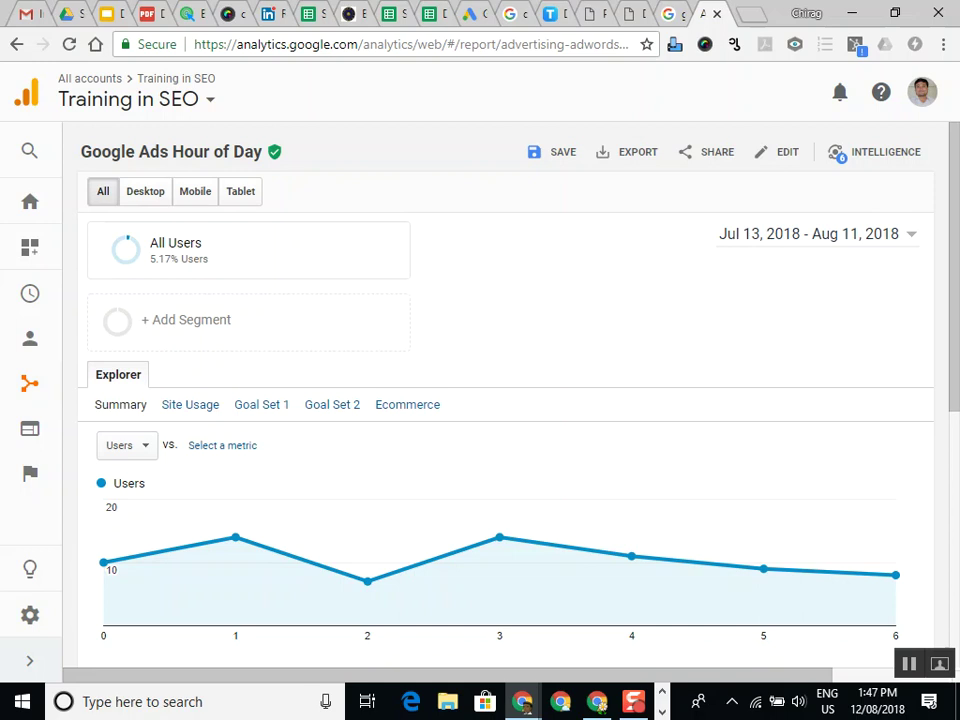
pyautogui.scroll(-3, 500, 400)
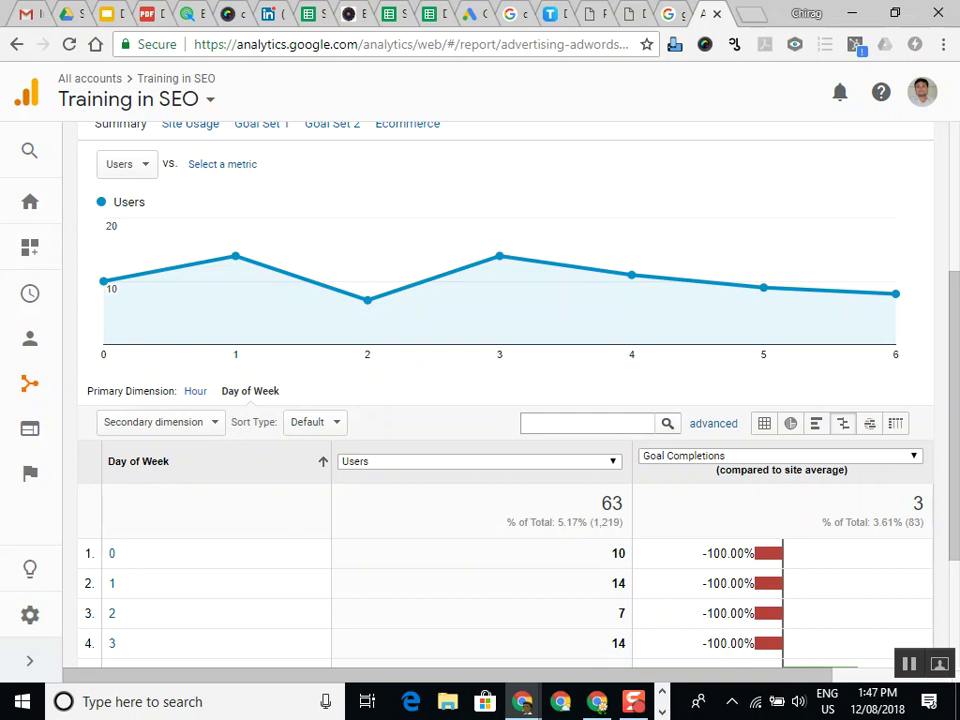
# Return to the course syllabus PDF and show the Google + Bing Paid promotion (PPC) training topics
pyautogui.click(107, 14)
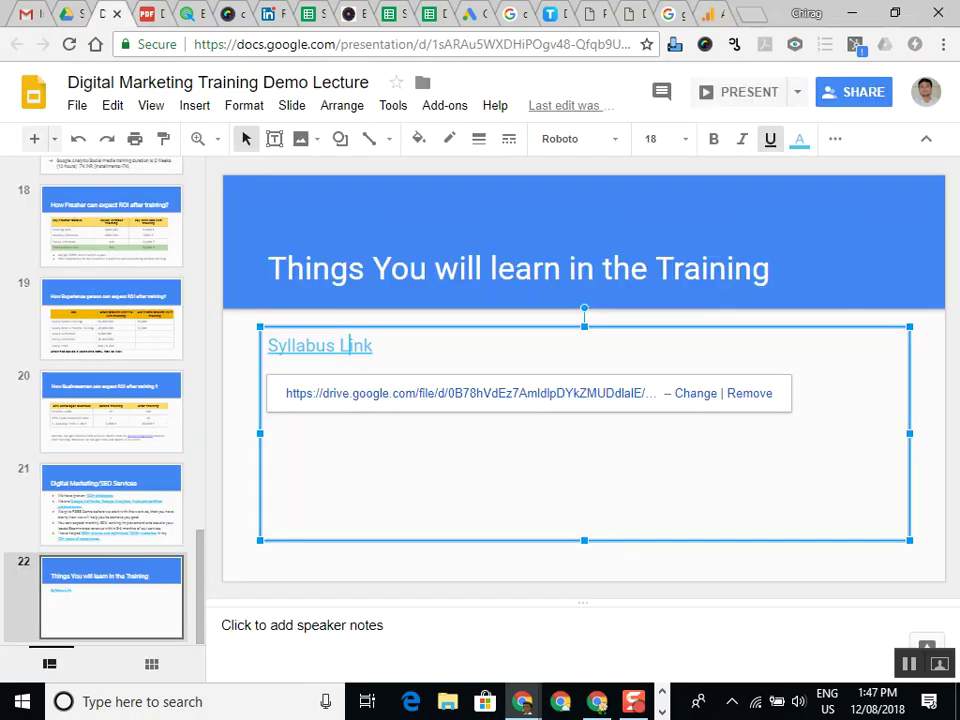
pyautogui.click(147, 14)
pyautogui.hotkey('ctrl', '+')
pyautogui.scroll(-1, 480, 380)
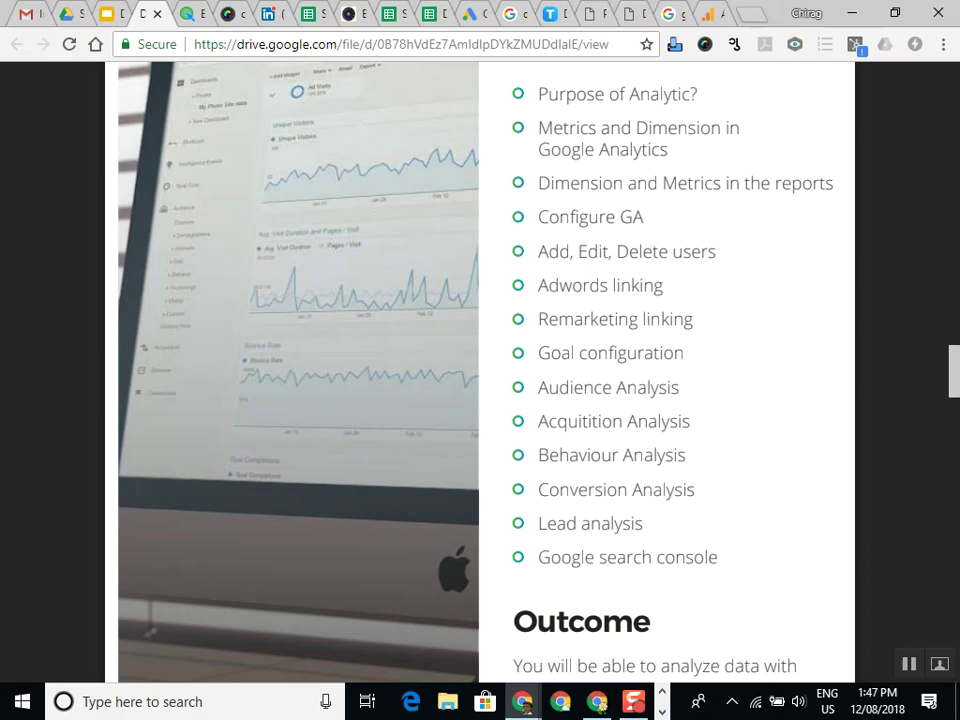
pyautogui.scroll(-8, 480, 370)
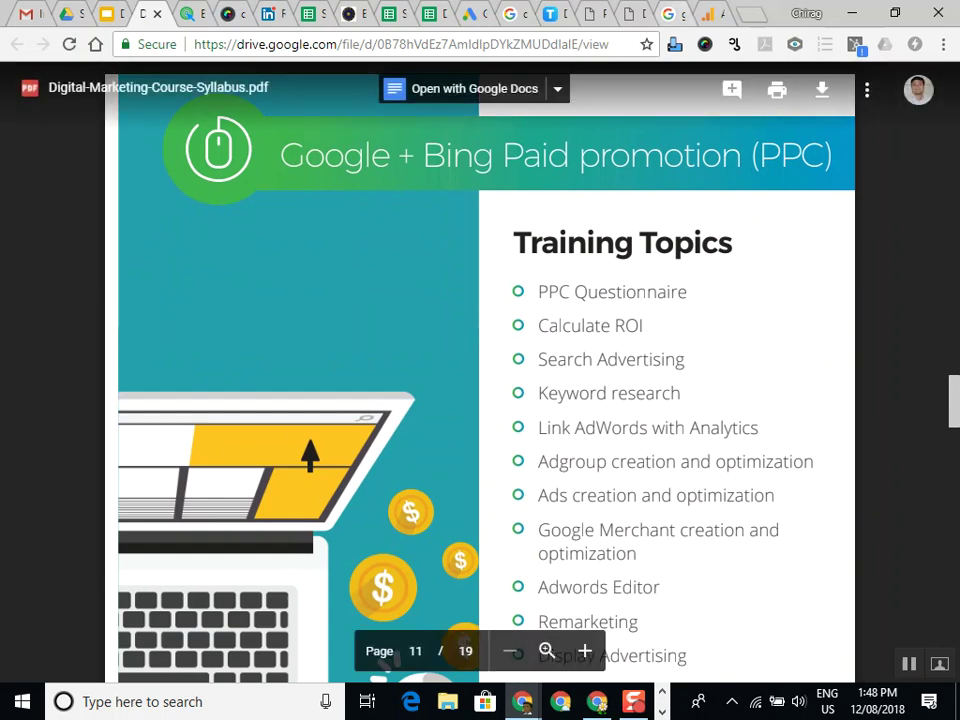
# Load gaana.com in place of the Google results, dismissing its sign-in popup, and switch to the traininginseo.in homepage
pyautogui.click(664, 14)
pyautogui.hotkey('ctrl', 'l')
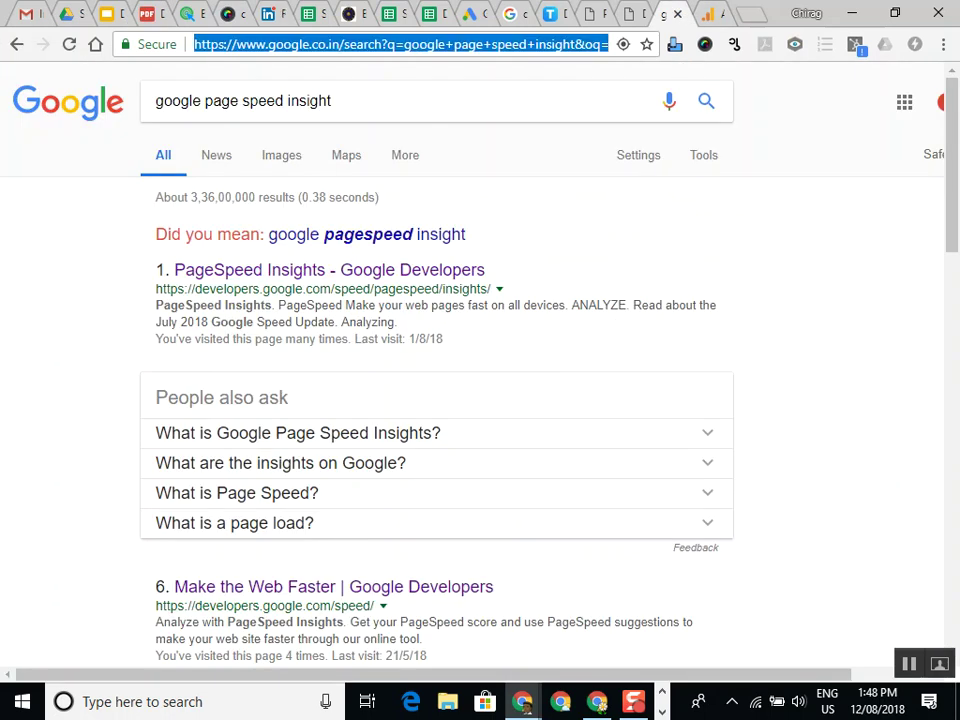
pyautogui.write('gaan')
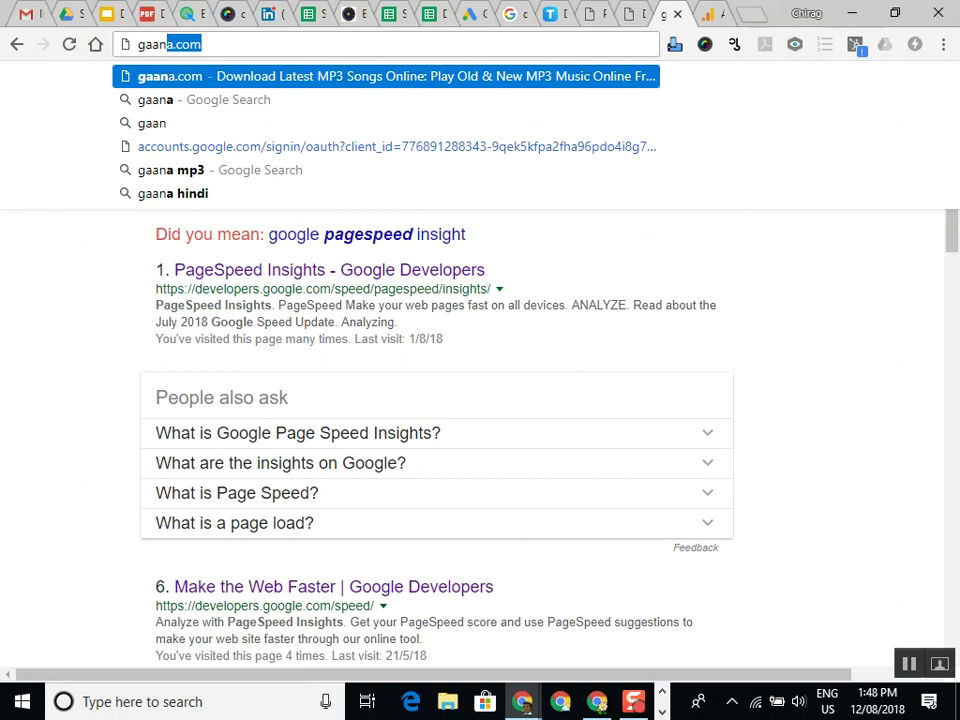
pyautogui.write('a.com')
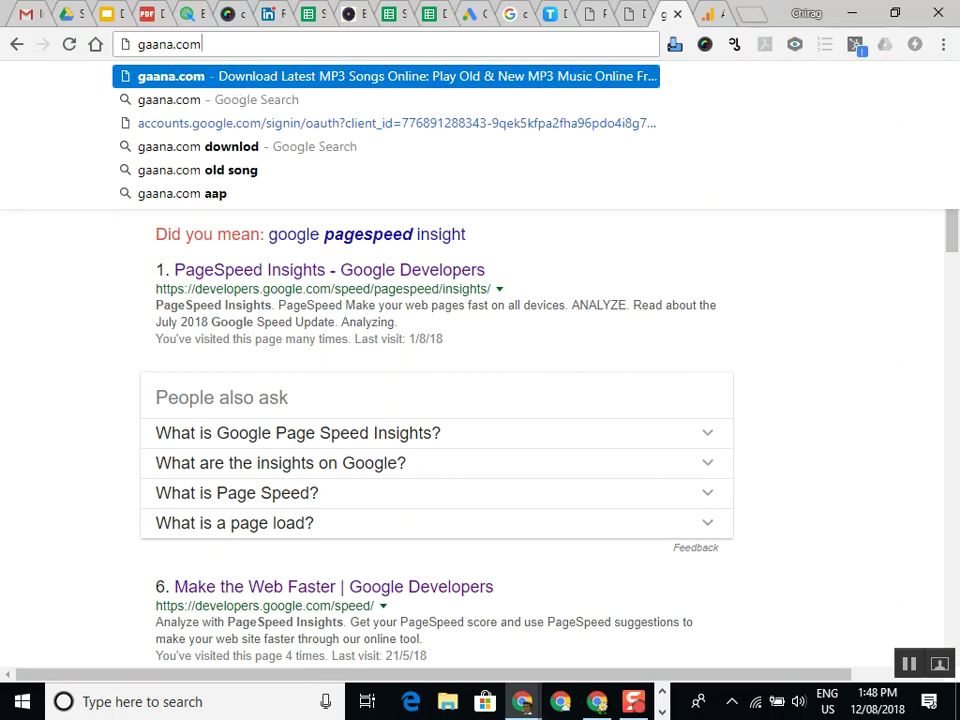
pyautogui.press('Return')
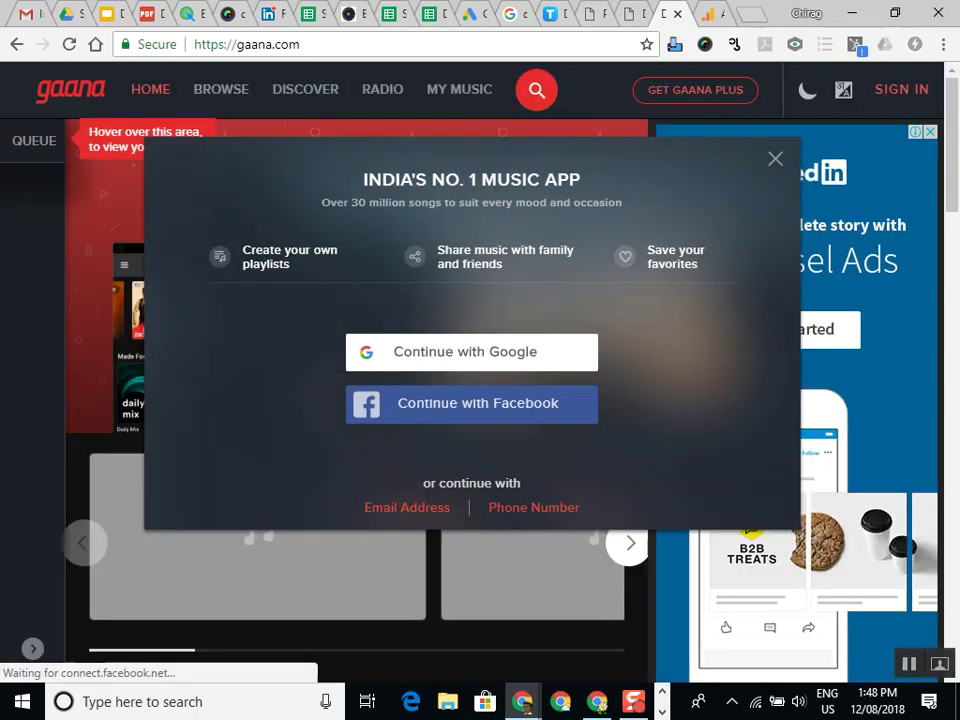
pyautogui.press('Escape')
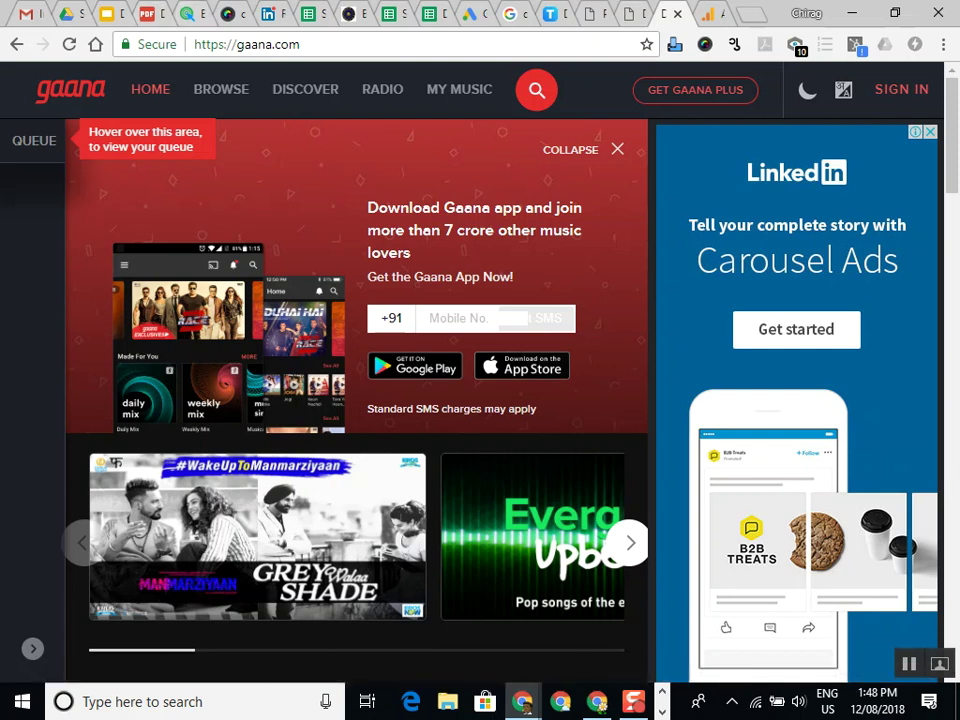
pyautogui.hotkey('ctrl', '5')
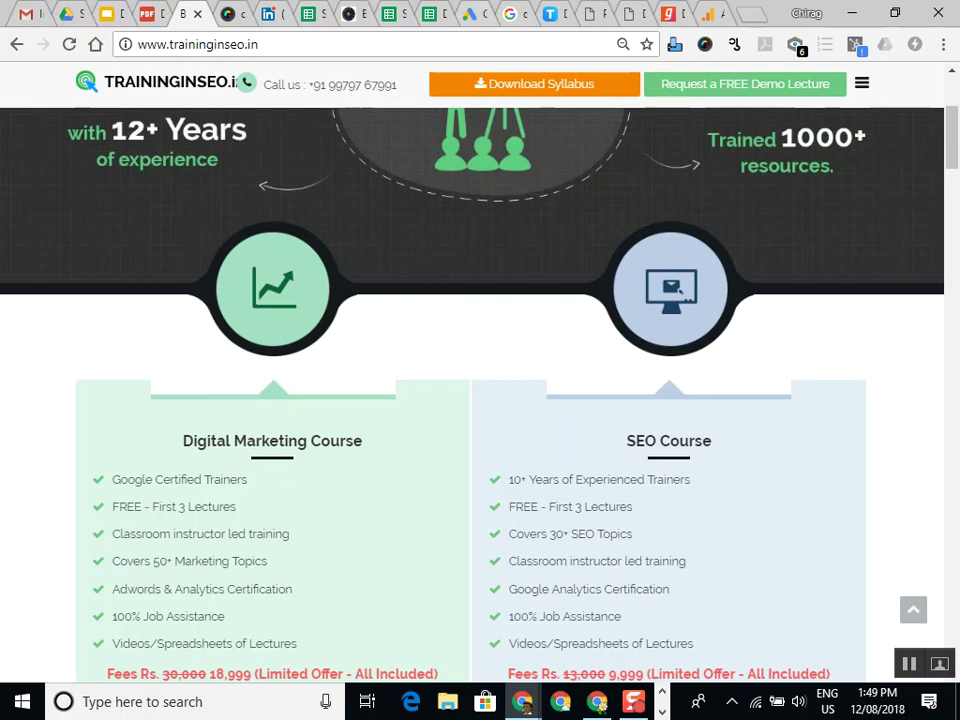
# Open the AdWords campaigns list and view the cost, conversions and conversion rate of the enabled campaigns
pyautogui.click(469, 14)
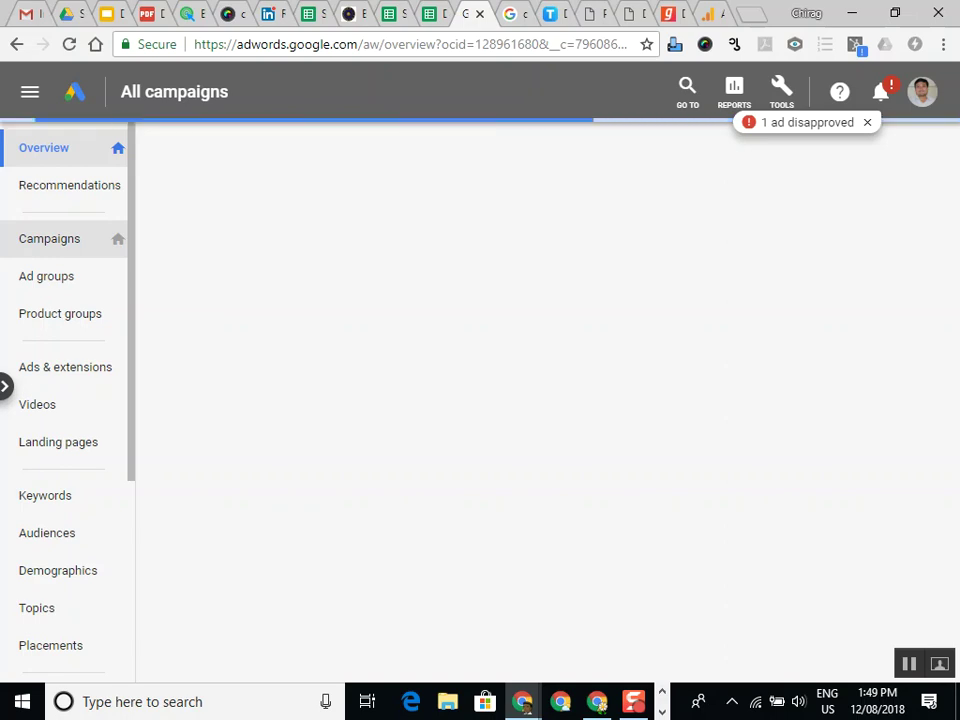
pyautogui.click(49, 238)
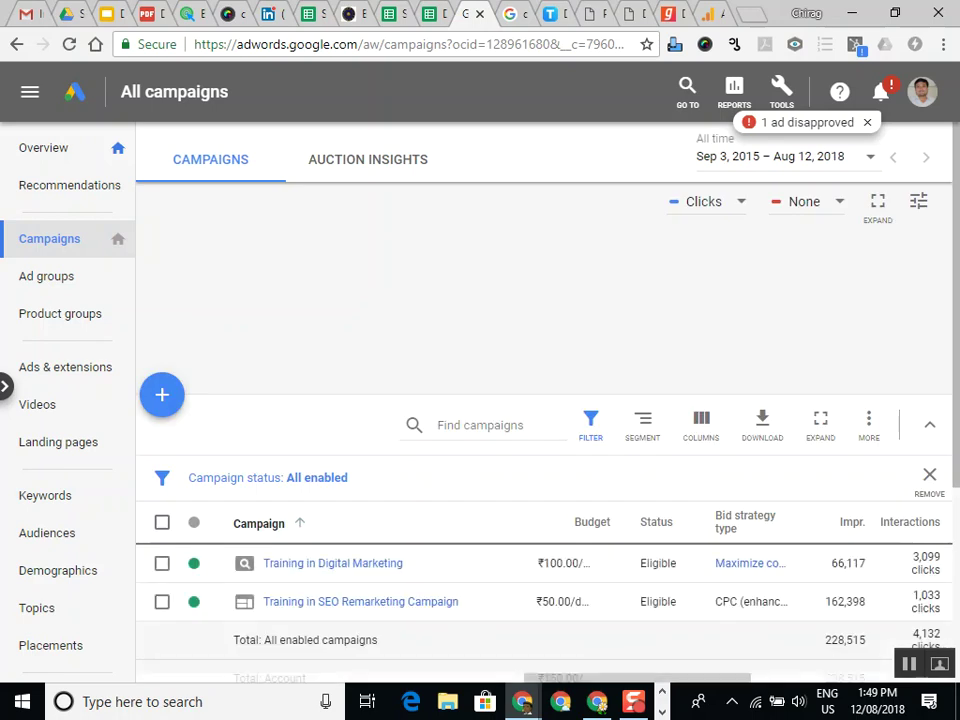
pyautogui.scroll(-3, 400, 414)
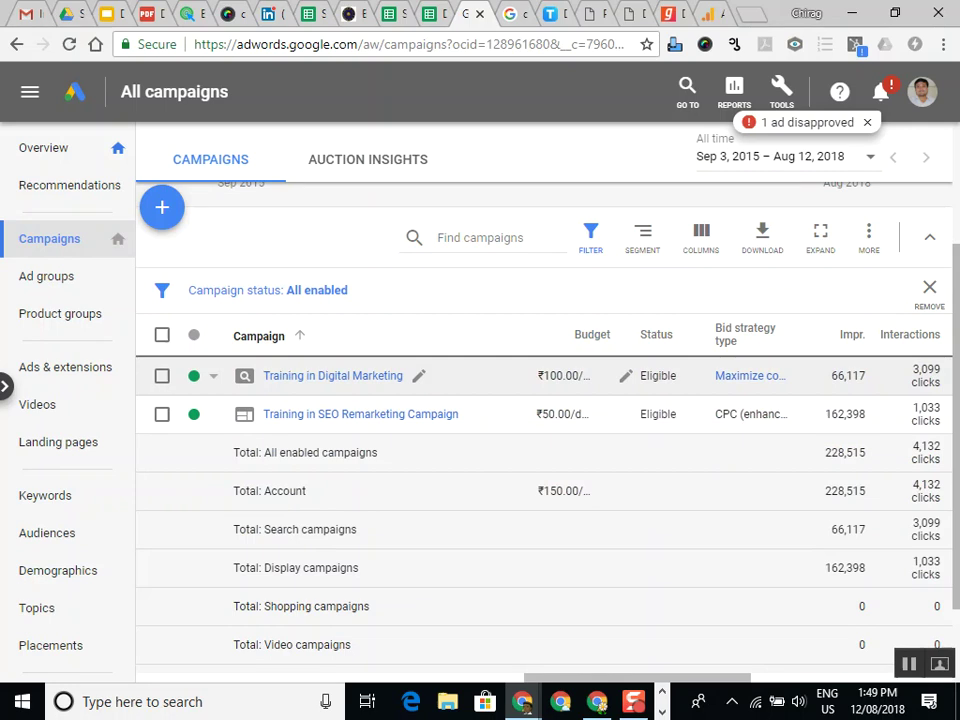
pyautogui.scroll(2, 500, 400)
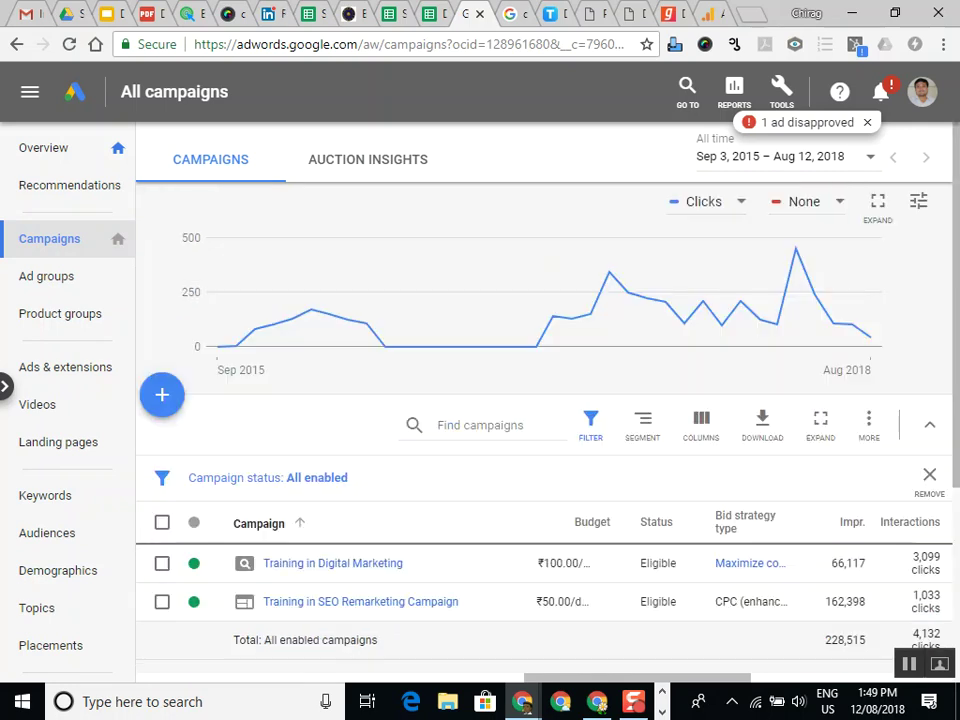
pyautogui.scroll(-1, 540, 400)
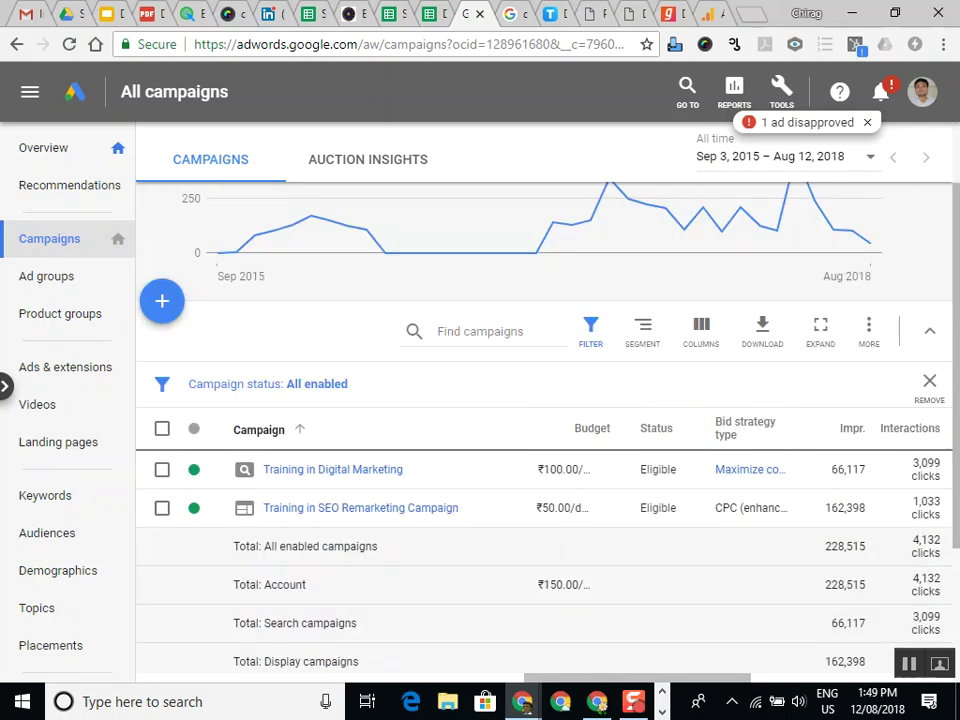
pyautogui.moveTo(637, 678); pyautogui.dragTo(839, 678)
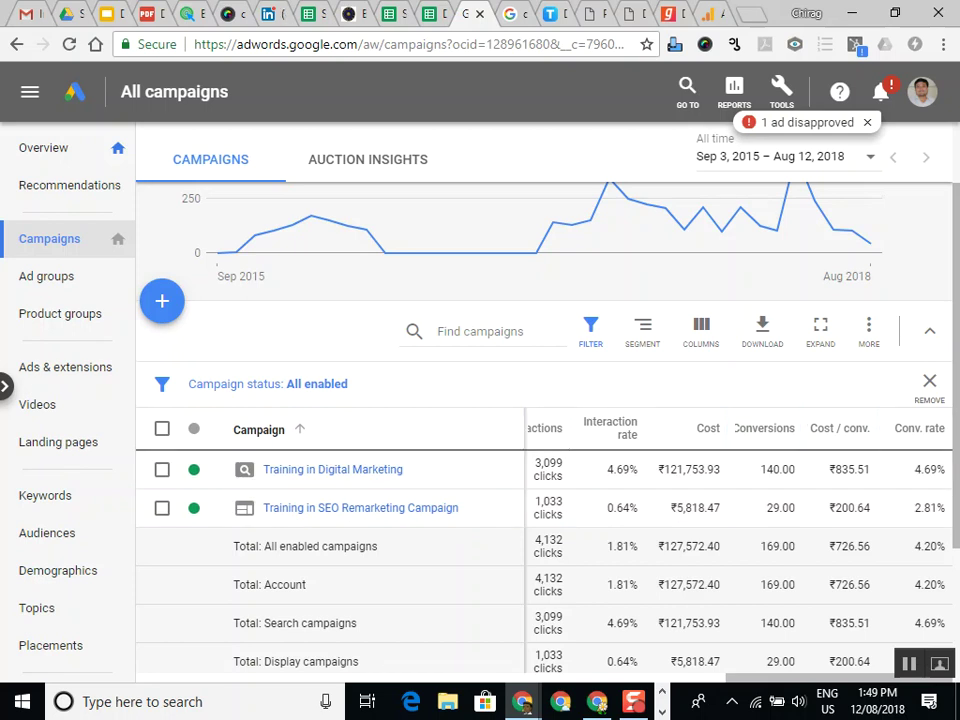
# Go back to the syllabus PDF and show the Email Marketing training topics and outcome
pyautogui.click(145, 14)
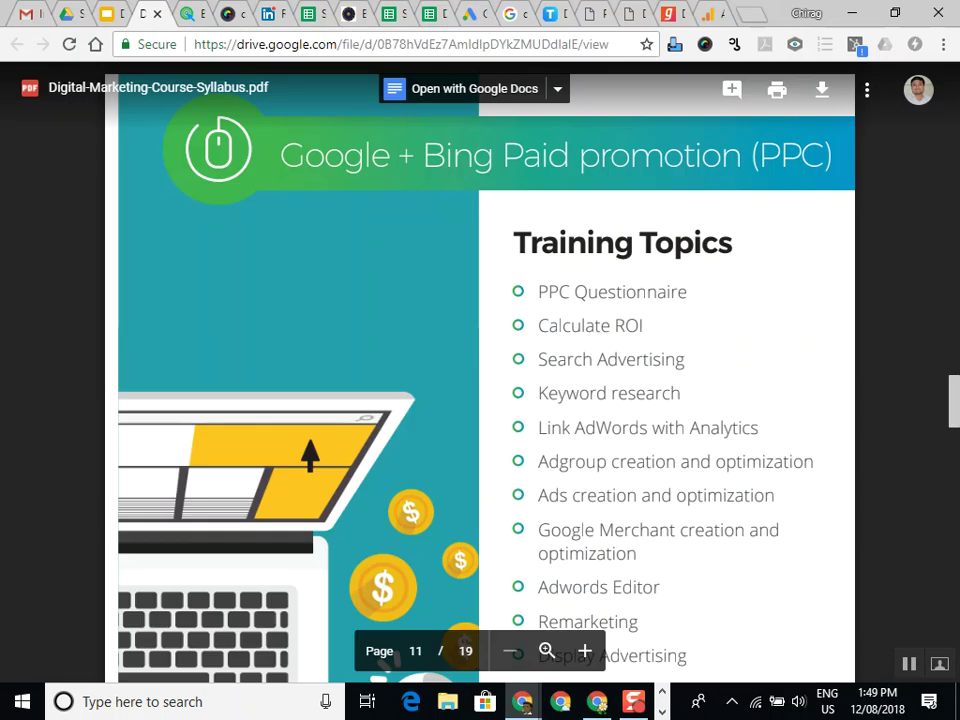
pyautogui.scroll(-2, 480, 400)
pyautogui.scroll(2, 480, 400)
pyautogui.scroll(-10, 480, 400)
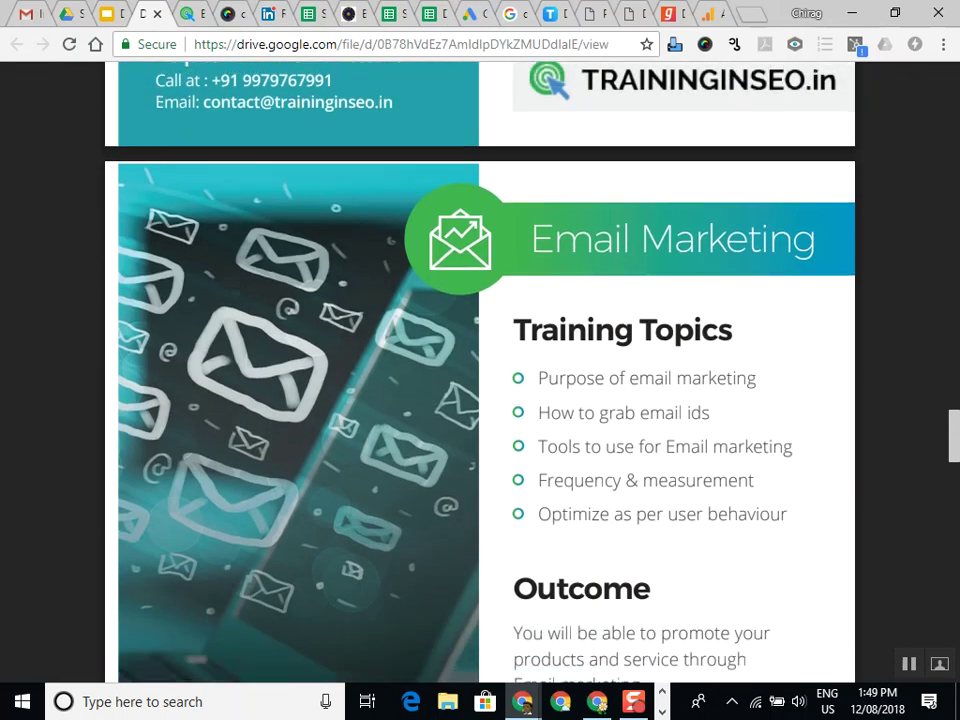
pyautogui.scroll(-1, 480, 400)
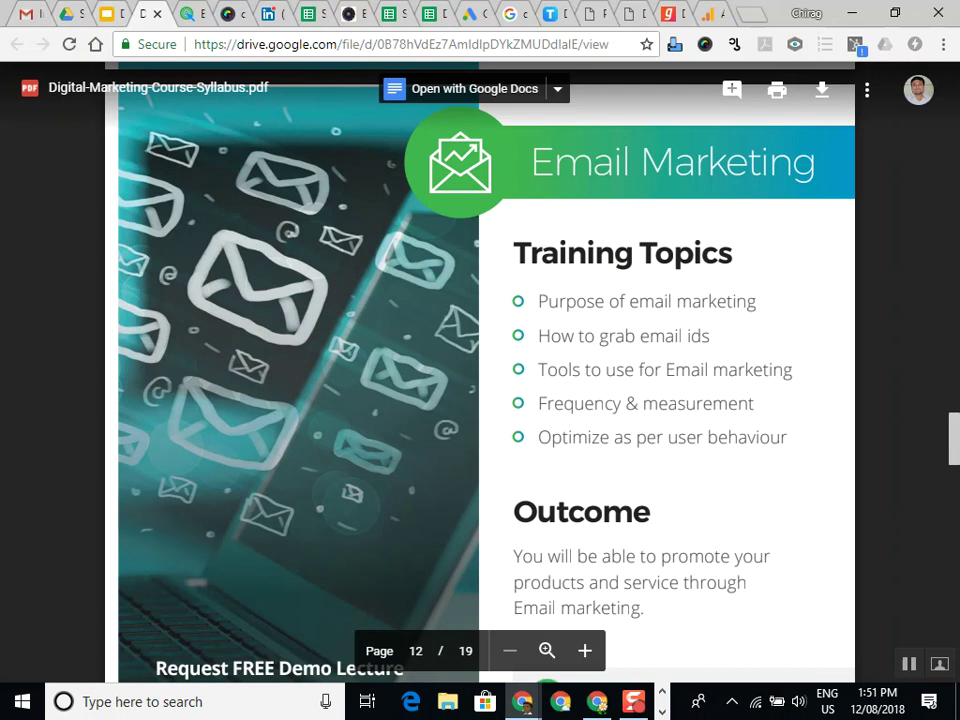
# Switch to the traininginseo.in homepage and look through its course section
pyautogui.hotkey('ctrl', 'shift', 'Tab')
pyautogui.hotkey('ctrl', 'Tab')
pyautogui.hotkey('ctrl', 'Tab')
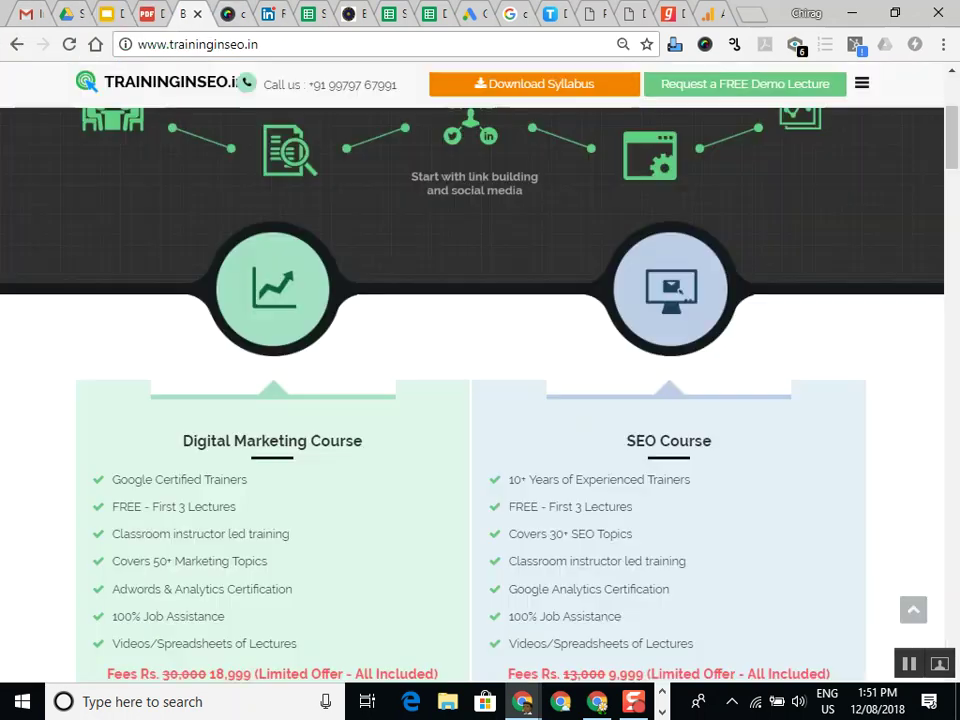
pyautogui.scroll(-3, 480, 380)
# Return to the syllabus PDF and show the Affiliate Marketing topics on page 13
pyautogui.hotkey('ctrl', 'shift', 'Tab')
pyautogui.scroll(-5, 480, 380)
pyautogui.scroll(-1, 480, 380)
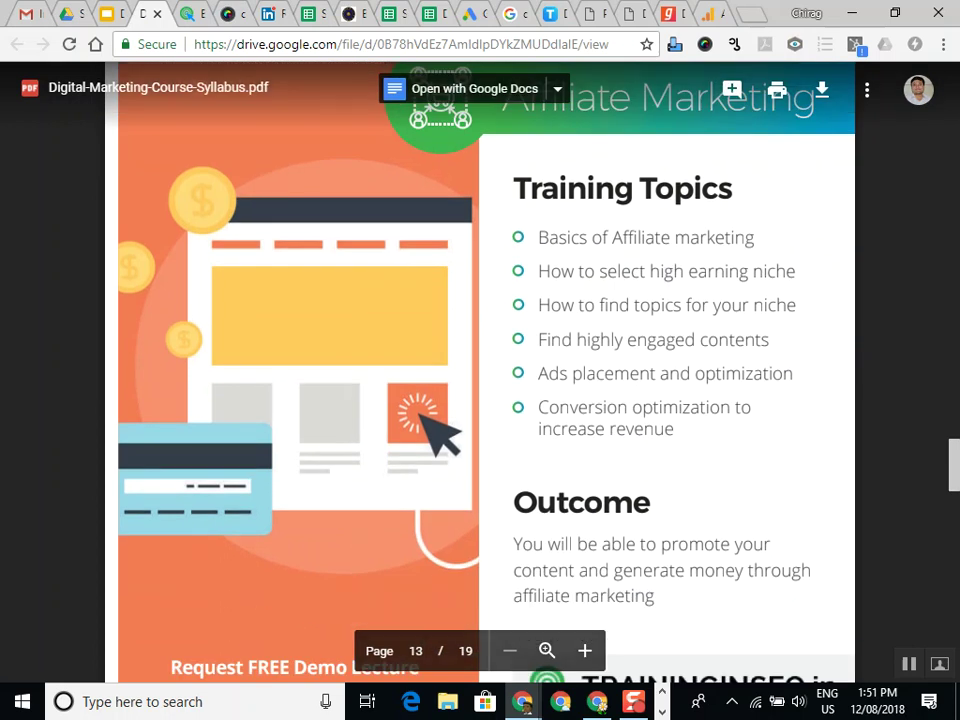